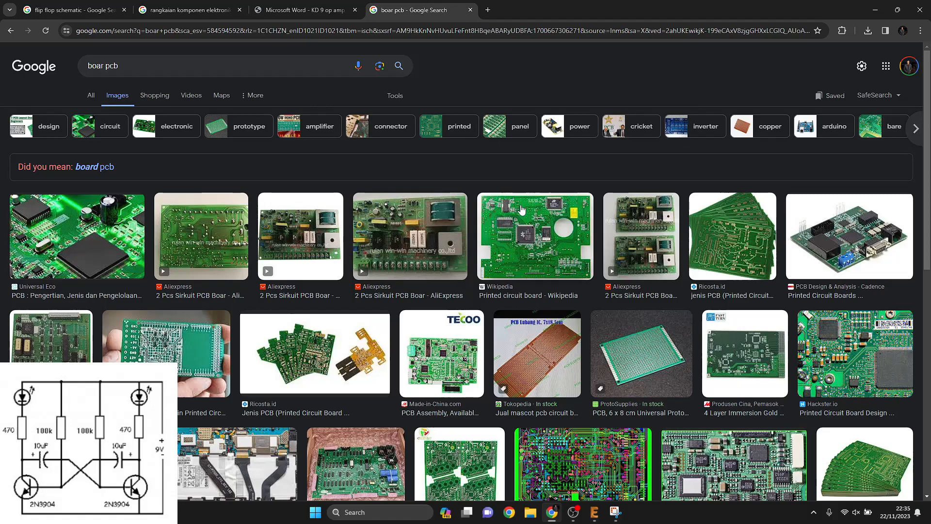
# Enlarge the Wikipedia printed circuit board image, and return to the flip flop schematic search results
pyautogui.click(521, 209)
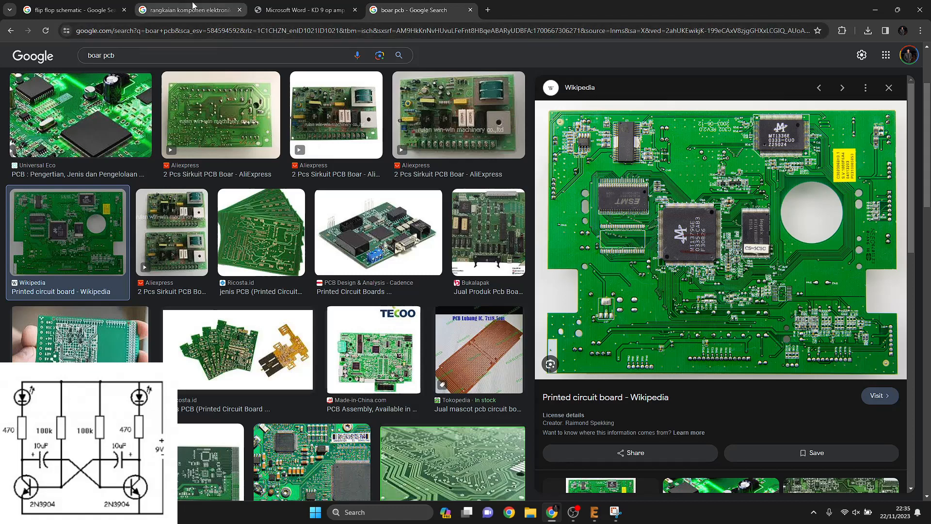
pyautogui.click(100, 9)
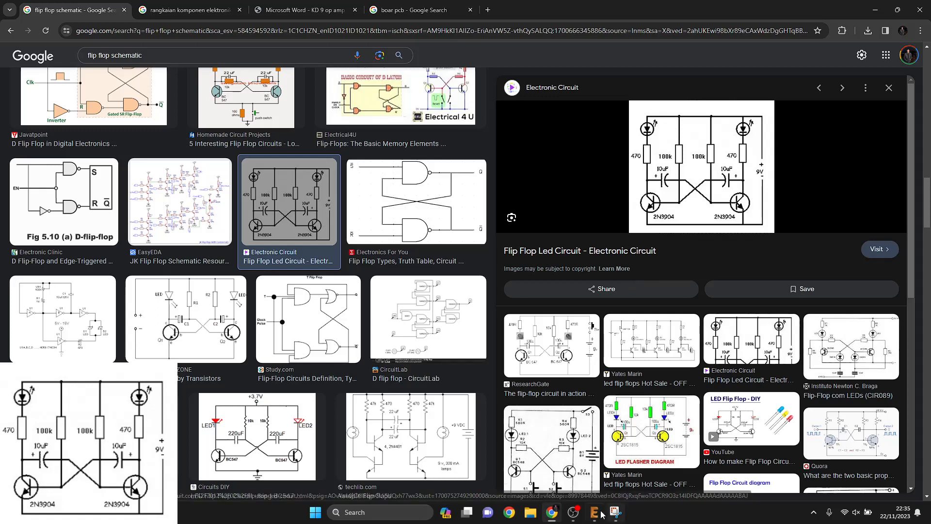
# Switch to EAGLE and create a new schematic
pyautogui.hotkey('alt', 'Tab')
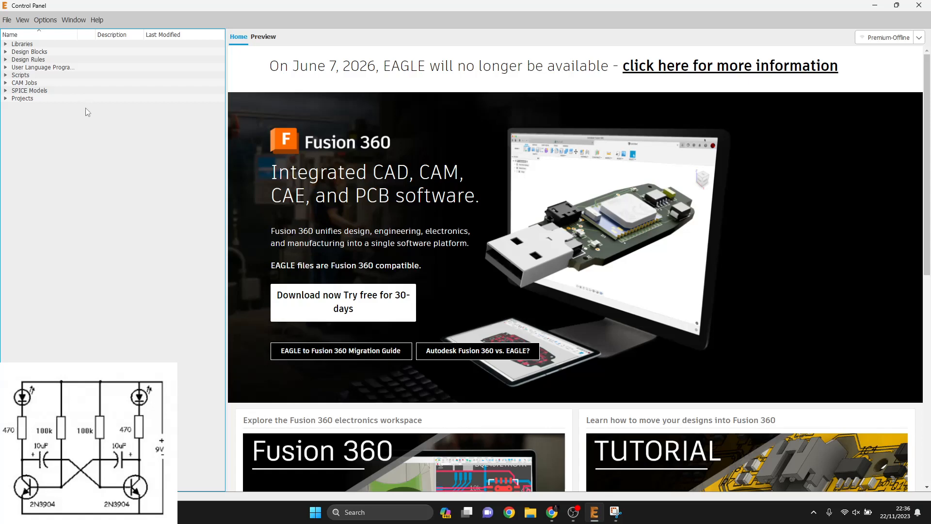
pyautogui.click(7, 21)
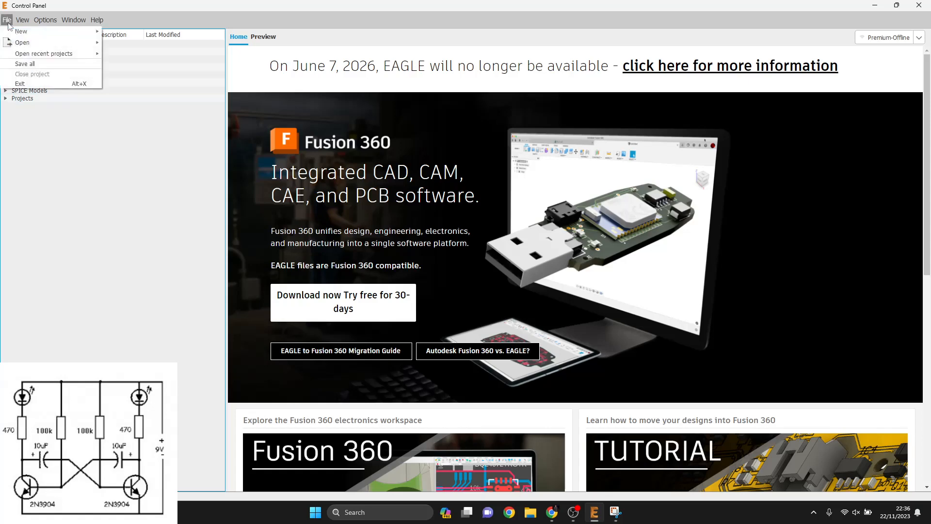
pyautogui.moveTo(25, 33)
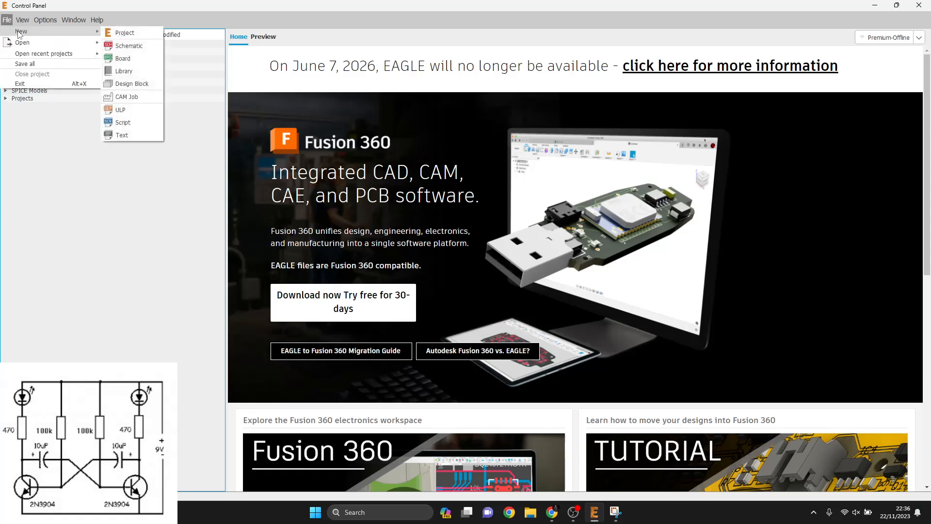
pyautogui.click(129, 46)
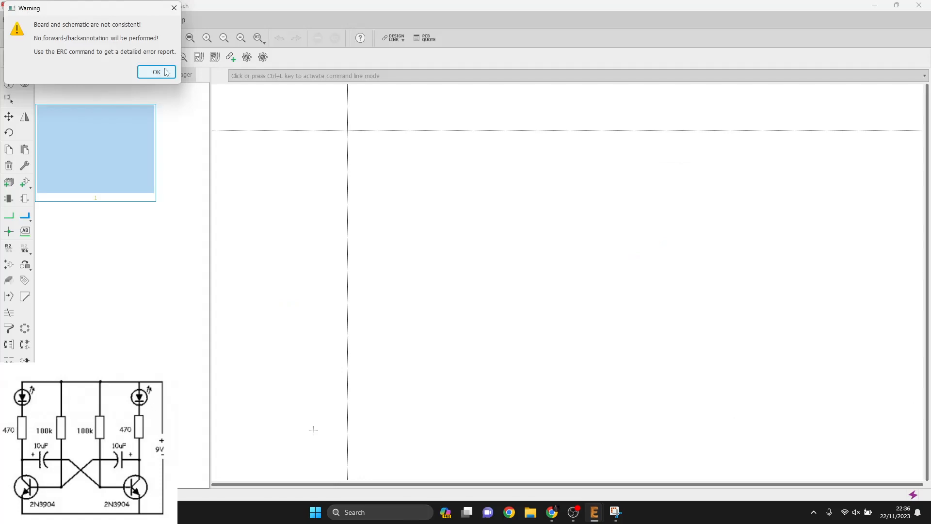
pyautogui.click(156, 73)
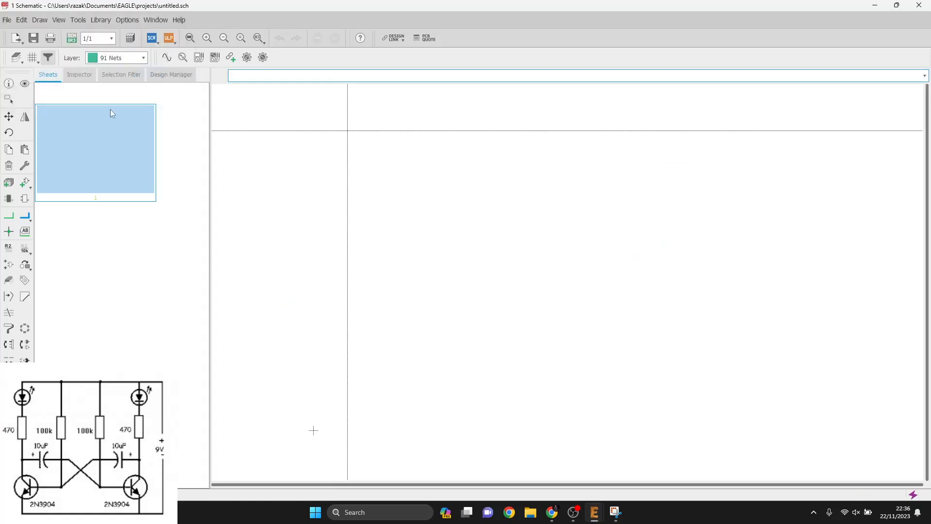
# Begin saving the schematic under a new name, creating and opening a folder named Coba inside the EAGLE projects folder
pyautogui.click(7, 21)
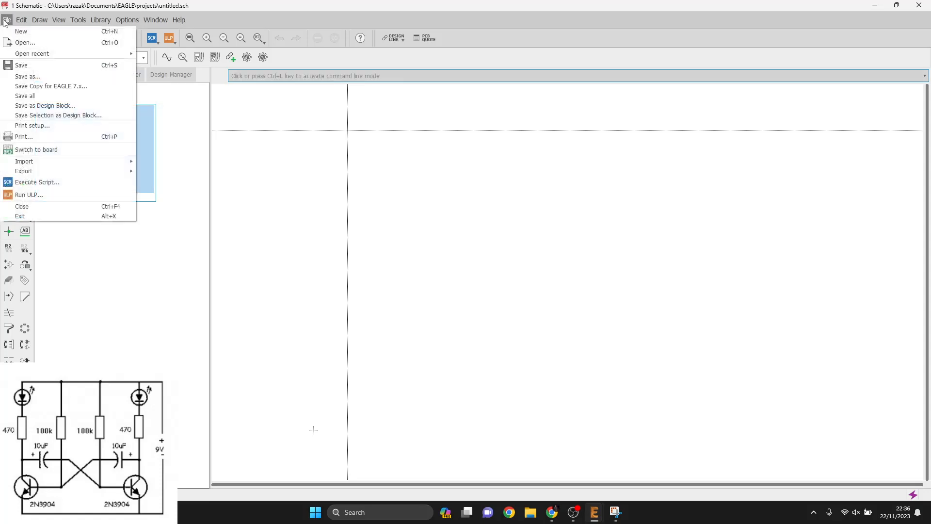
pyautogui.click(39, 78)
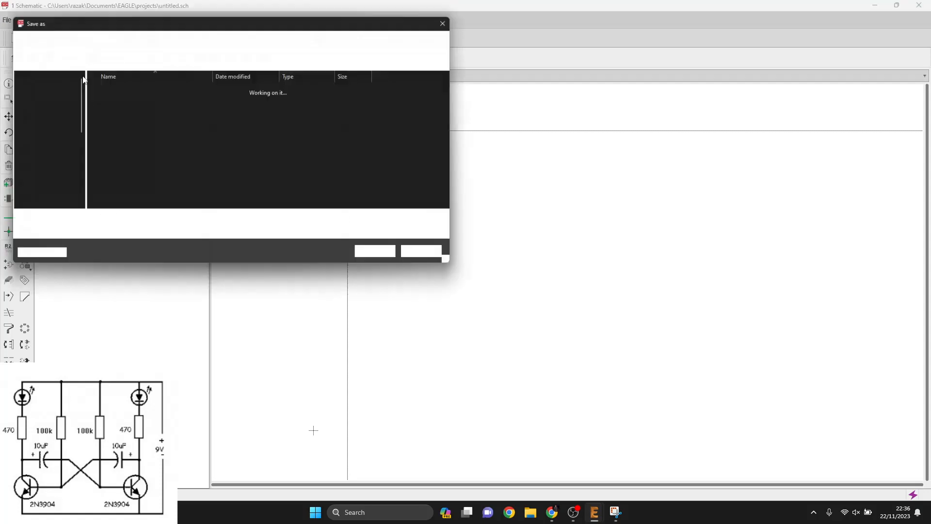
pyautogui.moveTo(144, 23); pyautogui.dragTo(177, 35)
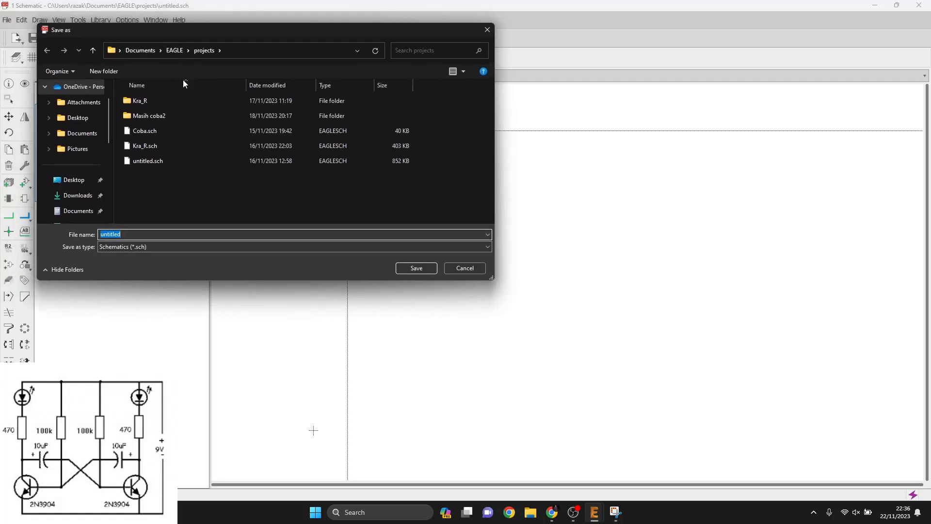
pyautogui.rightClick(180, 185)
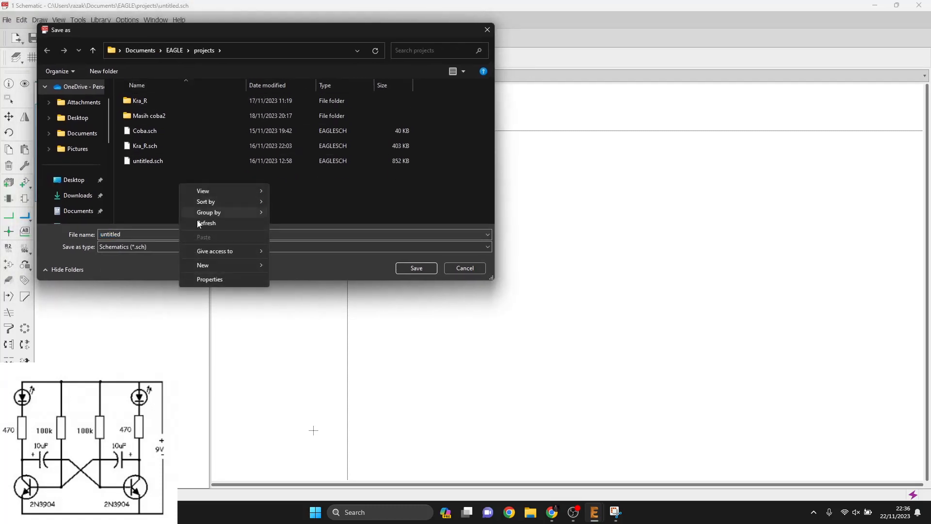
pyautogui.moveTo(217, 265)
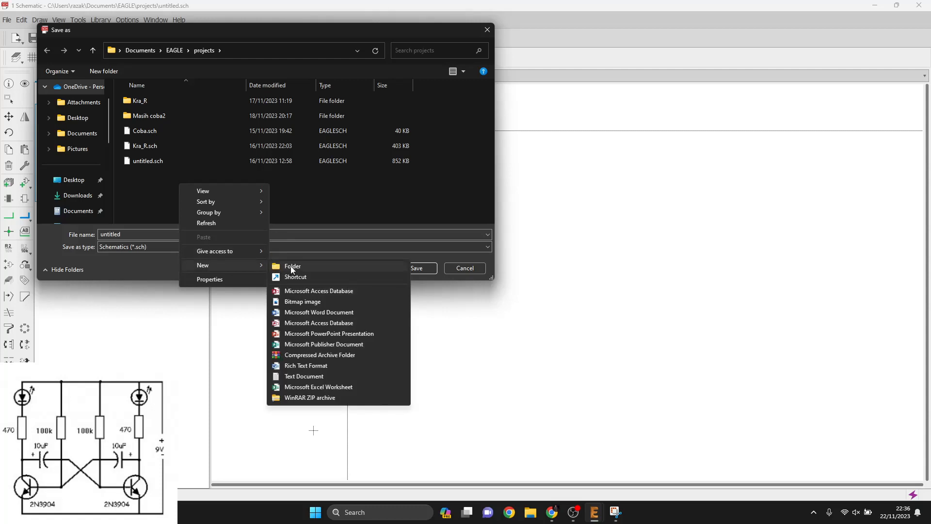
pyautogui.click(290, 267)
pyautogui.write('Coba')
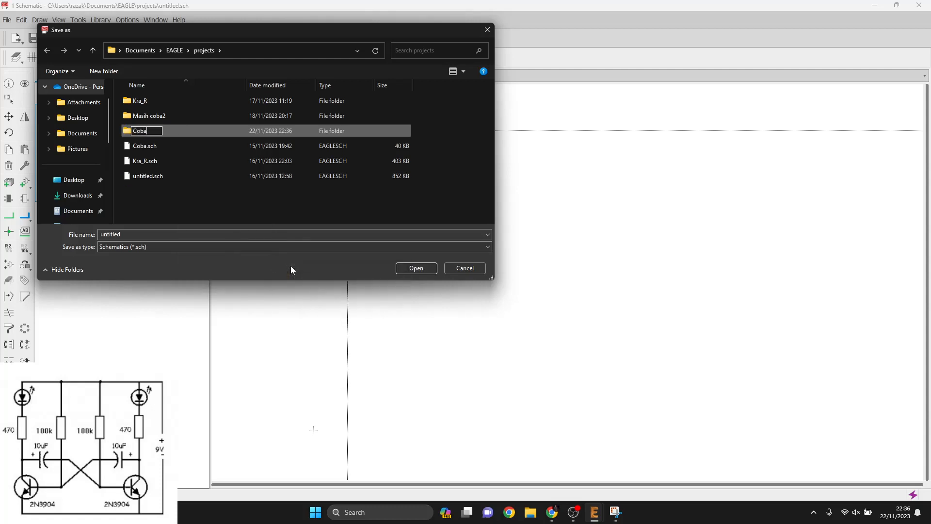
pyautogui.press('Return')
pyautogui.press('Return')
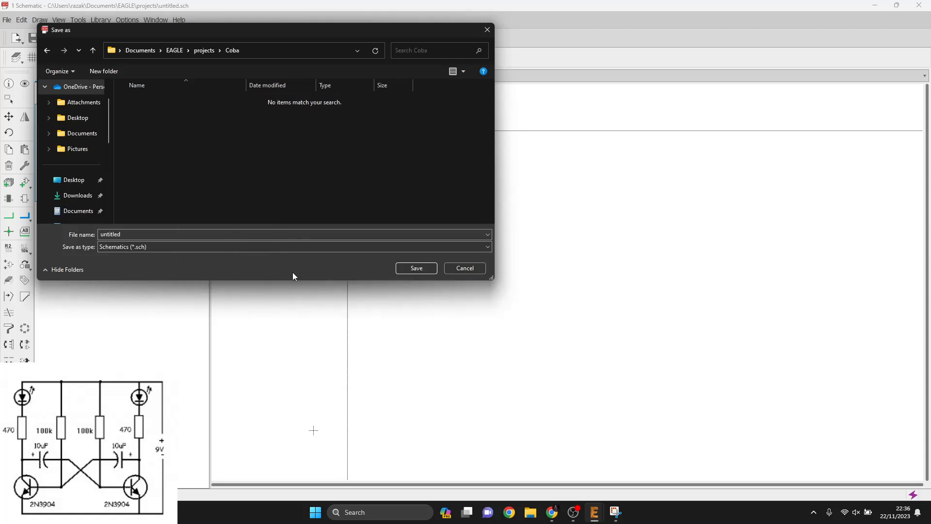
# Save the schematic as FlipFlop in the Coba folder
pyautogui.click(134, 234)
pyautogui.write('FlipFlop')
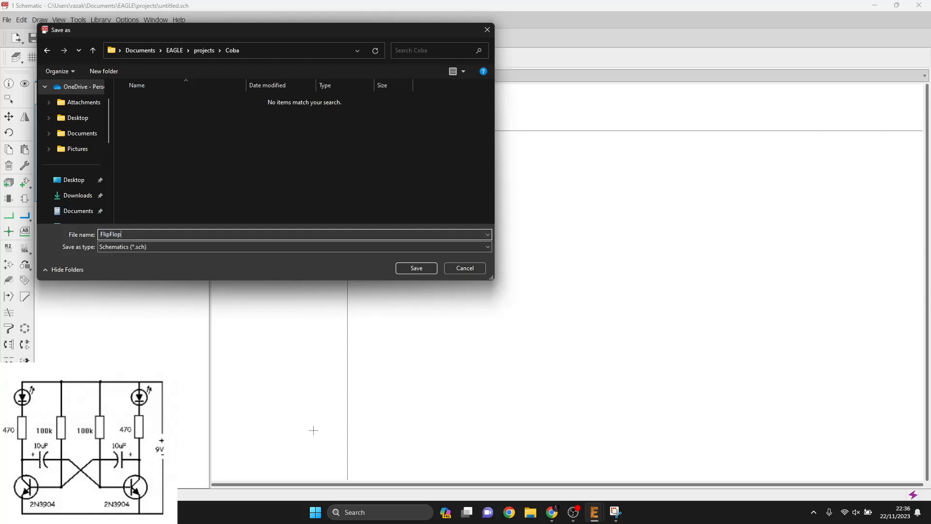
pyautogui.press('Return')
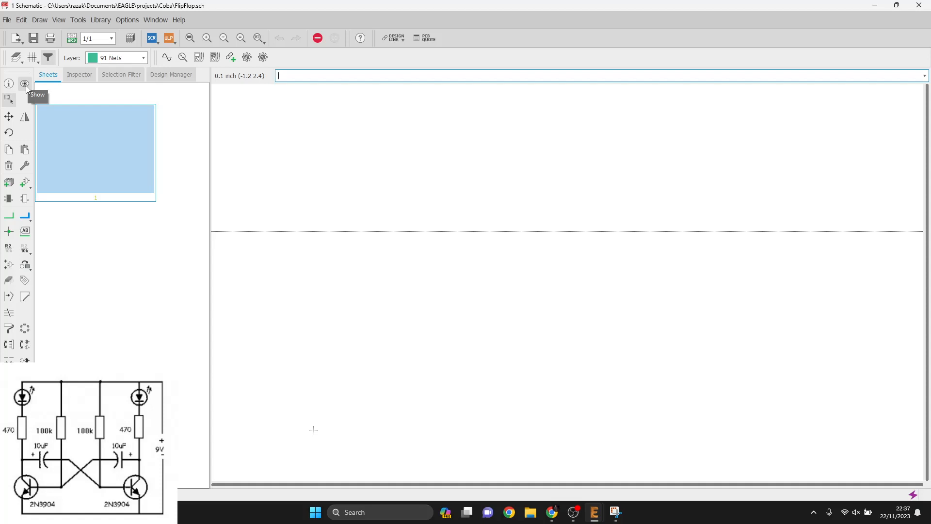
# Set the layout background to Colored in the user interface settings
pyautogui.click(9, 99)
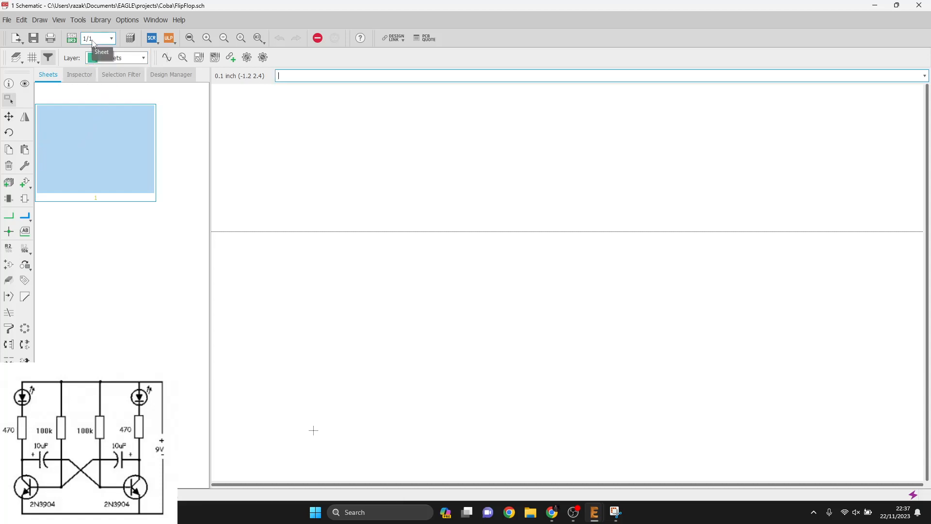
pyautogui.click(128, 21)
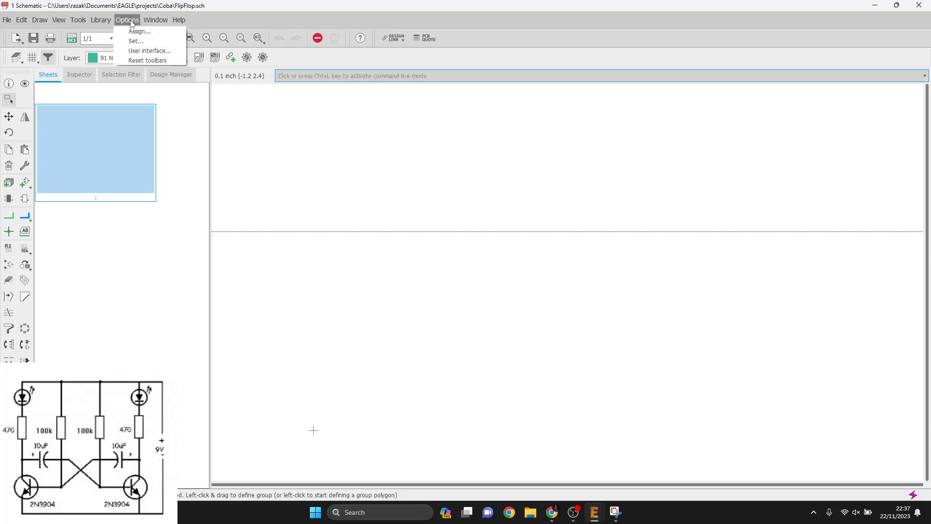
pyautogui.click(141, 51)
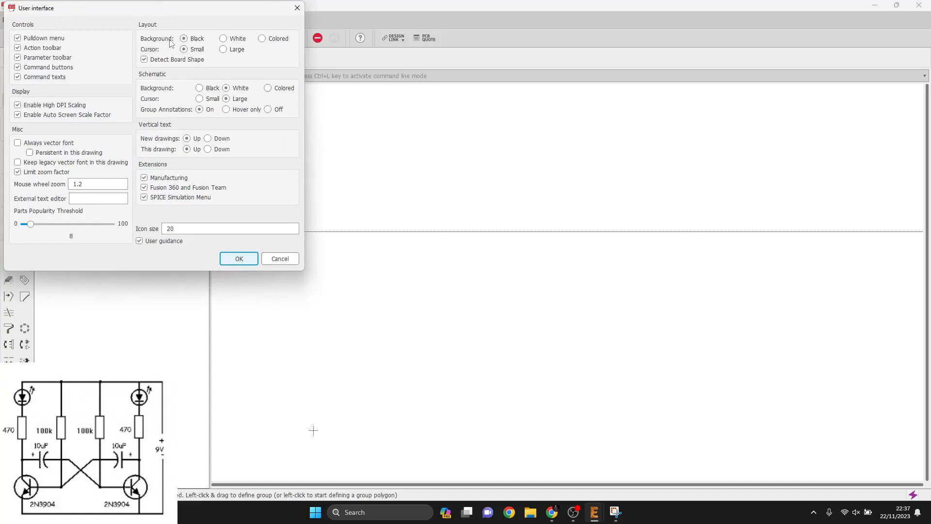
pyautogui.click(262, 39)
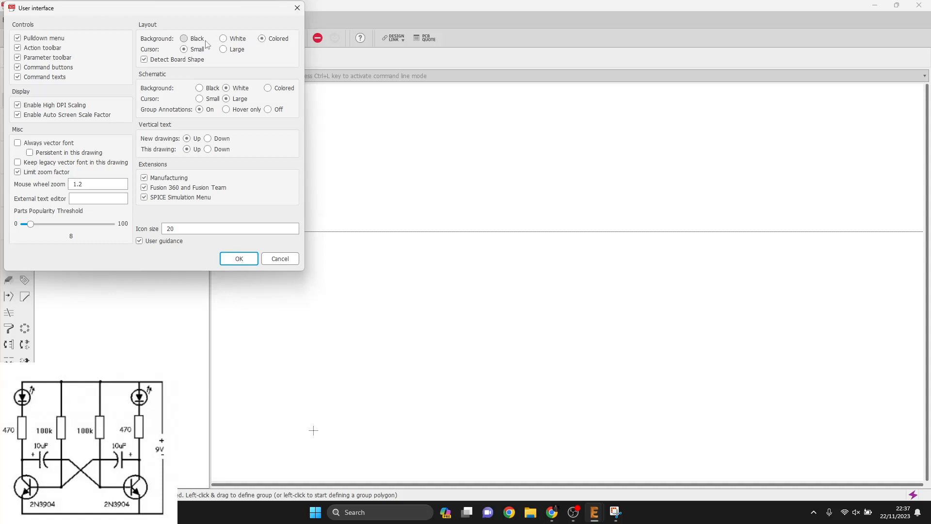
pyautogui.click(241, 258)
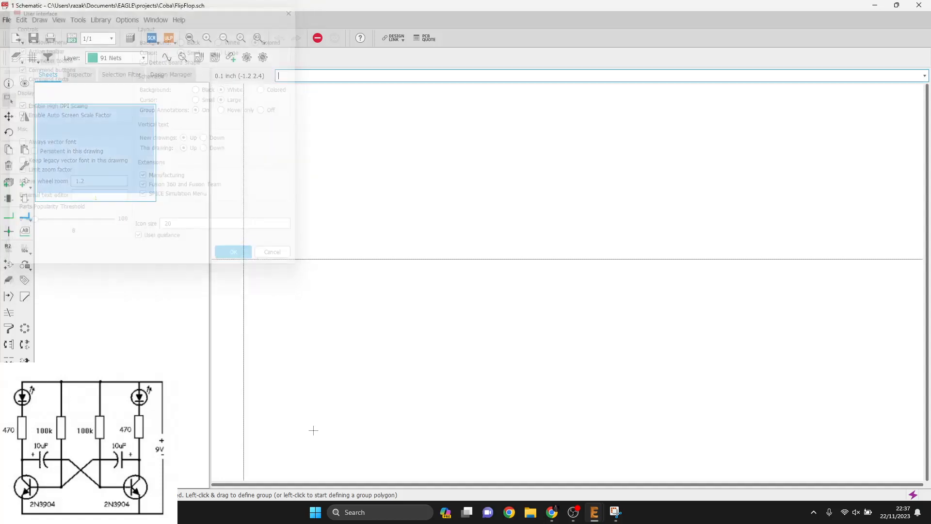
# Set the layout background to Black and the schematic background to Colored in the user interface settings
pyautogui.click(128, 20)
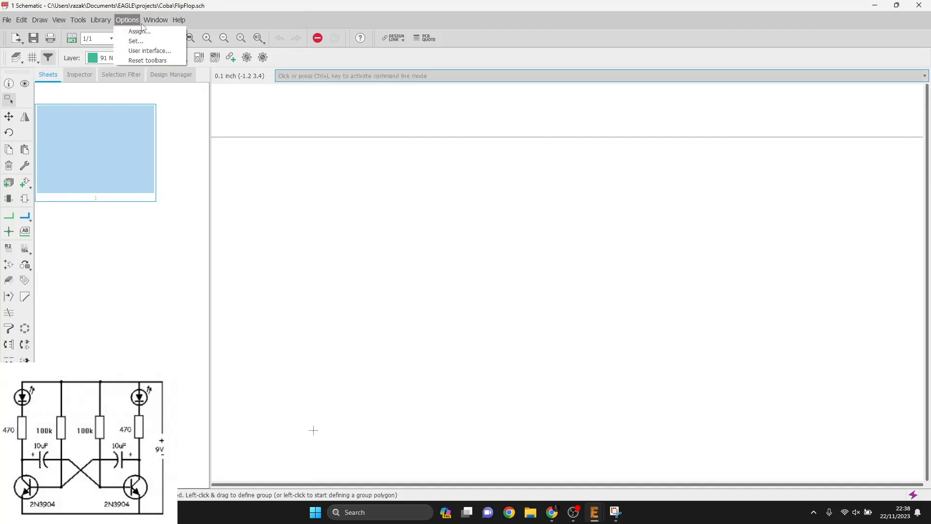
pyautogui.click(137, 50)
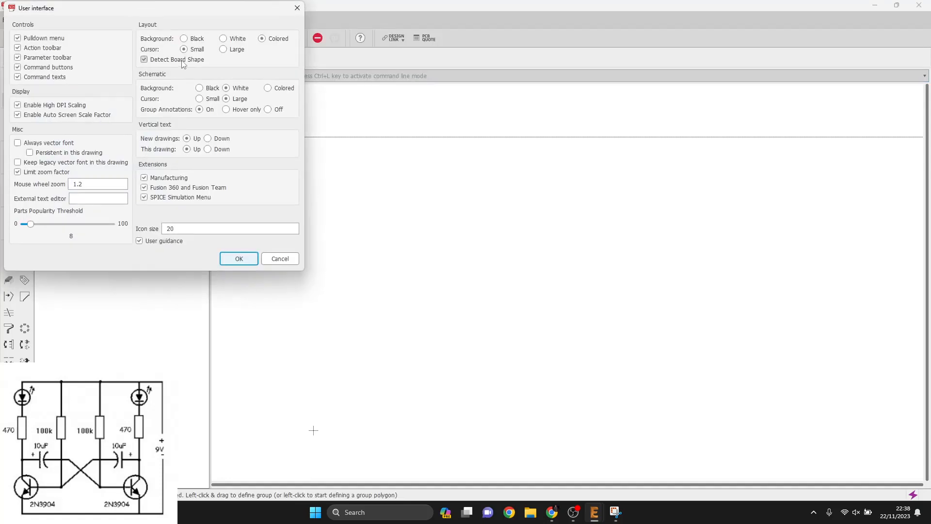
pyautogui.click(186, 41)
pyautogui.click(266, 89)
pyautogui.click(249, 260)
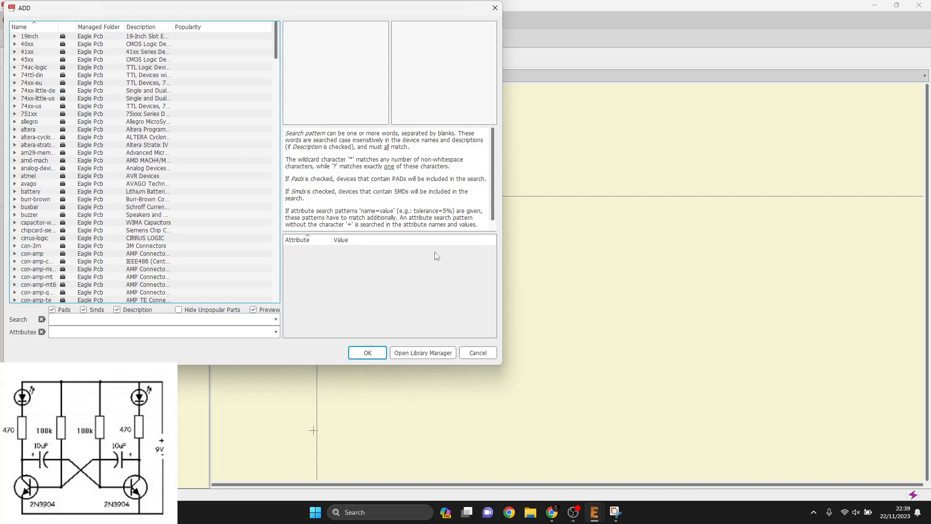
# Search the component library for "resistor" and expand the European-symbol R-EU_ device in the rcl library
pyautogui.click(143, 319)
pyautogui.write('resistor')
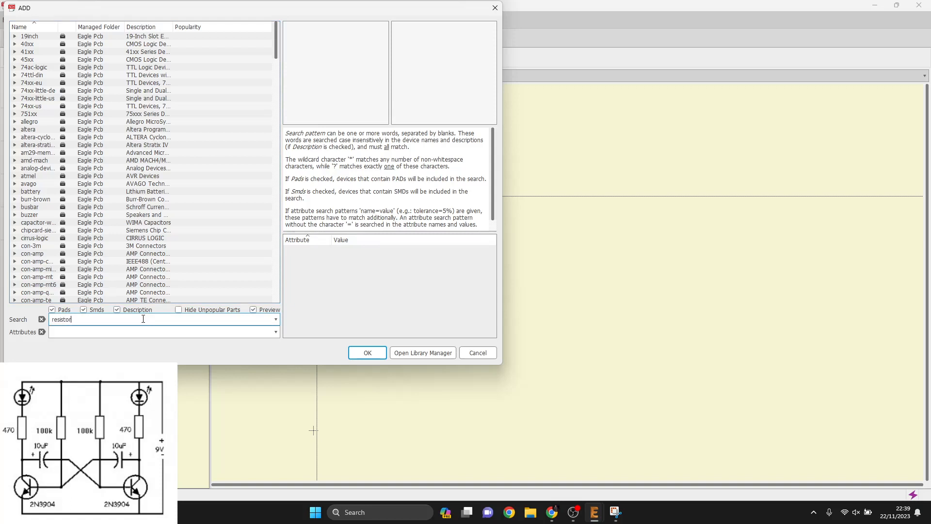
pyautogui.press('Return')
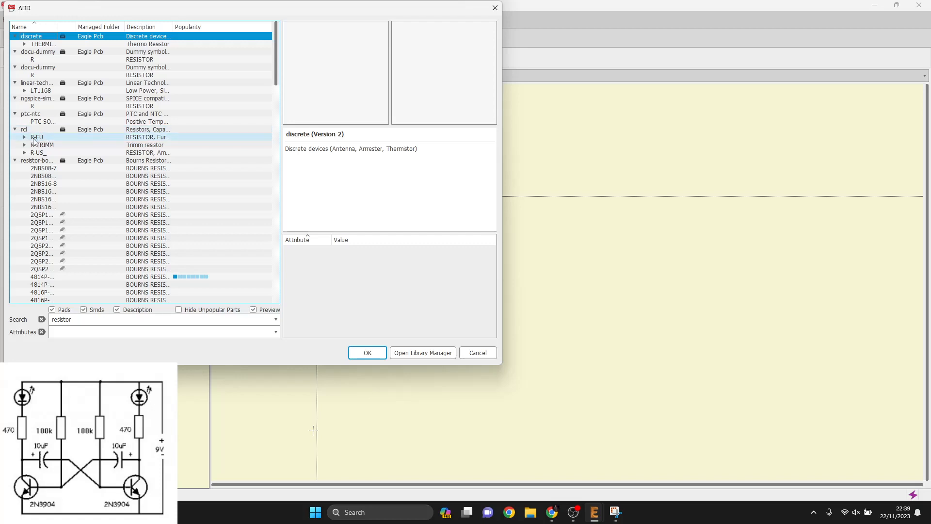
pyautogui.click(24, 136)
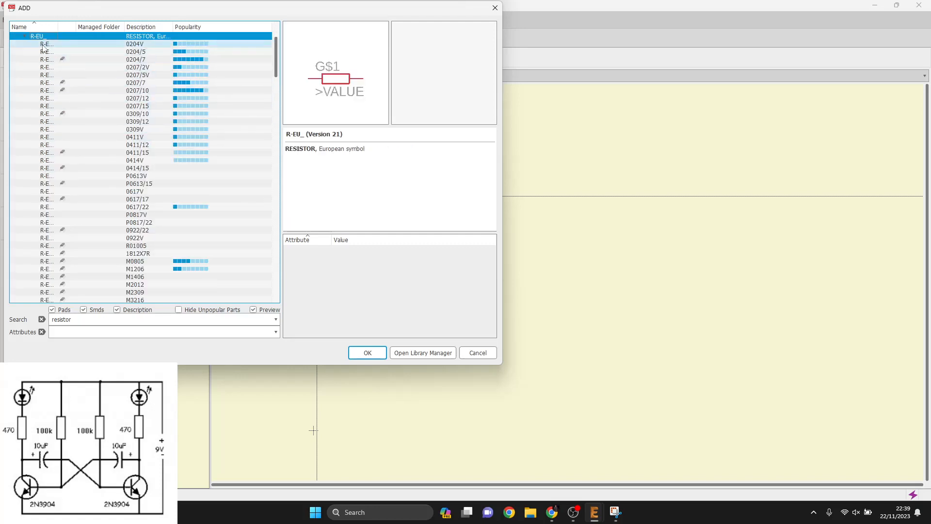
# Compare the footprint previews of the R-EU_ resistor variants 0204V, 0204/5, 0204/7 and 0207/2V
pyautogui.click(45, 46)
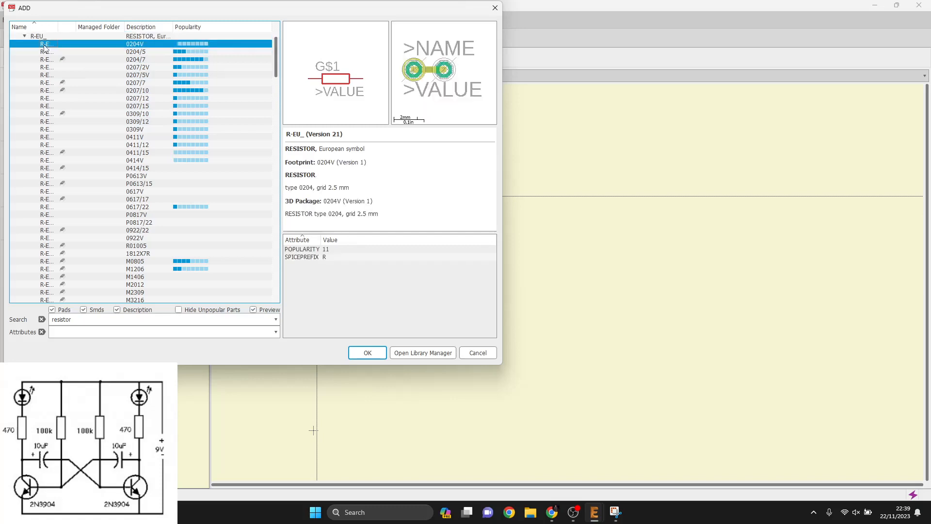
pyautogui.click(46, 52)
pyautogui.click(48, 59)
pyautogui.click(50, 68)
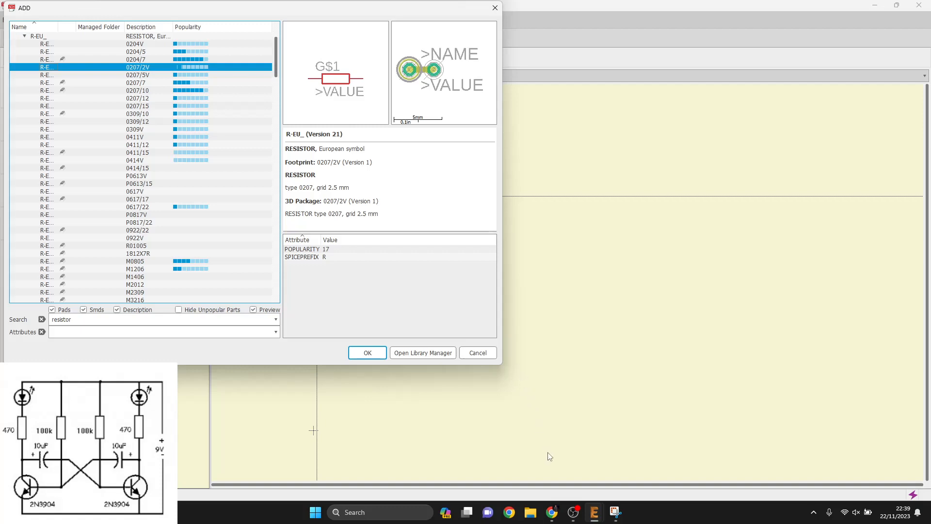
# Switch to the Chrome browser, search Google Images for "komponen thorug hole" and look through the component pictures
pyautogui.moveTo(555, 516)
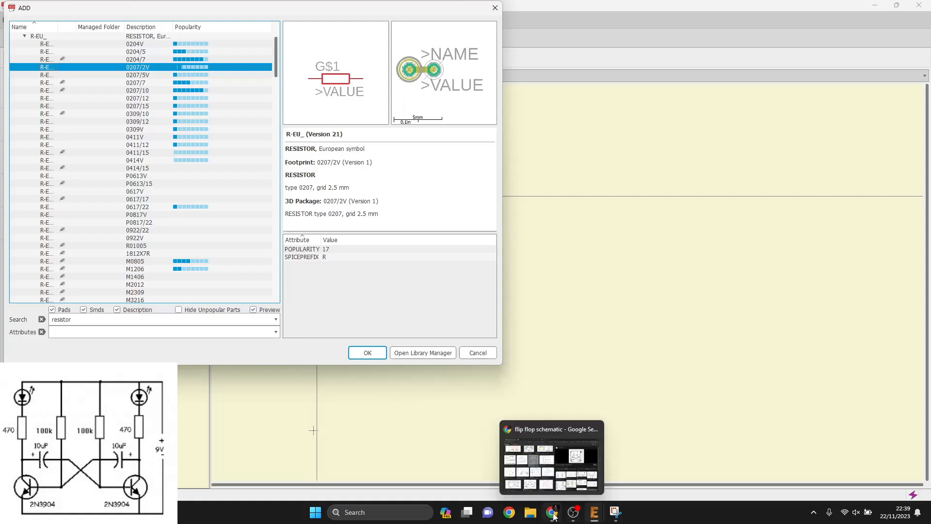
pyautogui.click(553, 517)
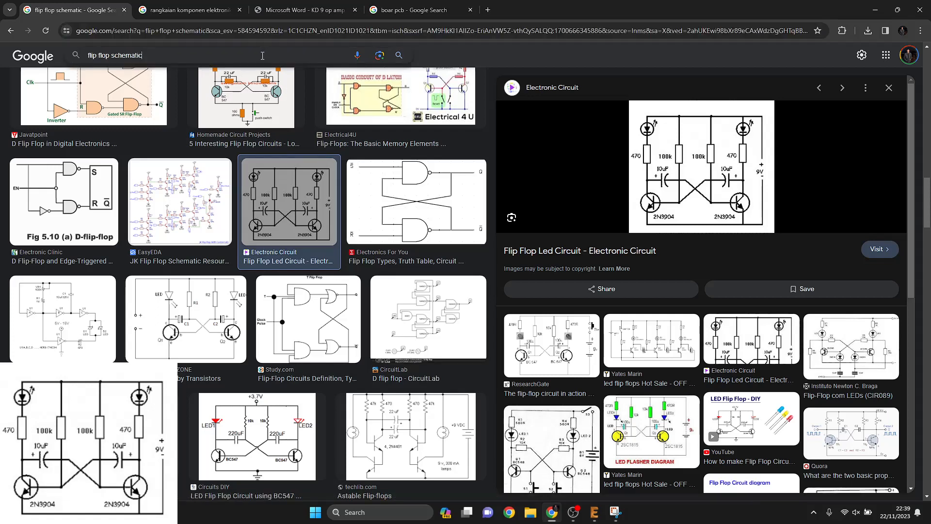
pyautogui.click(78, 60)
pyautogui.write('ko')
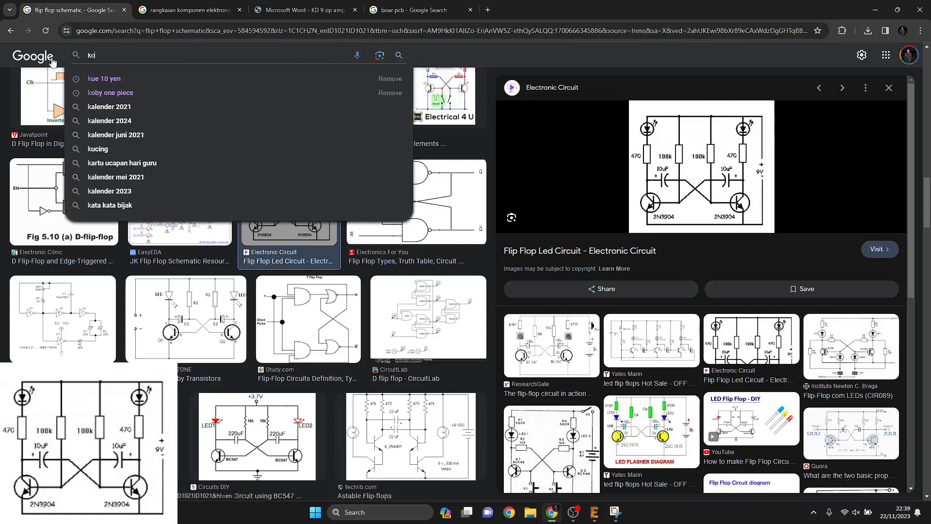
pyautogui.write('mponen tho')
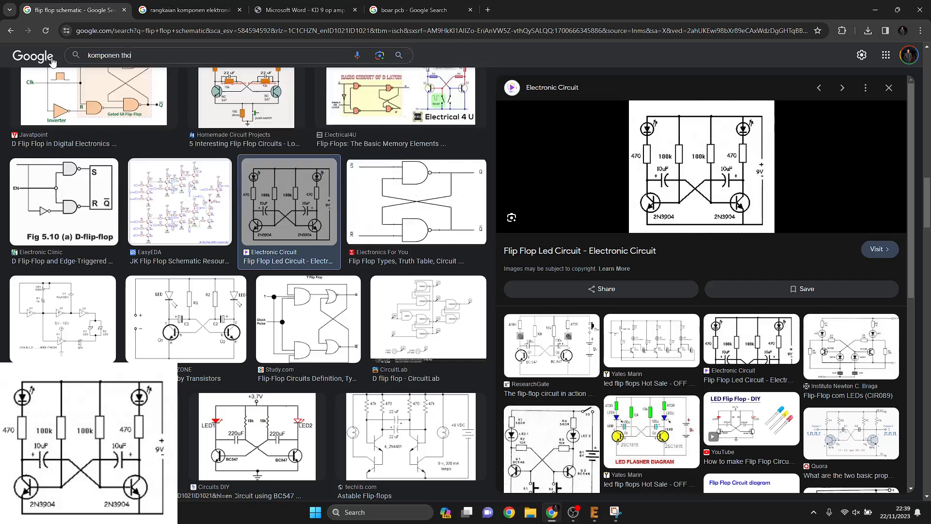
pyautogui.write('rug hole')
pyautogui.press('Return')
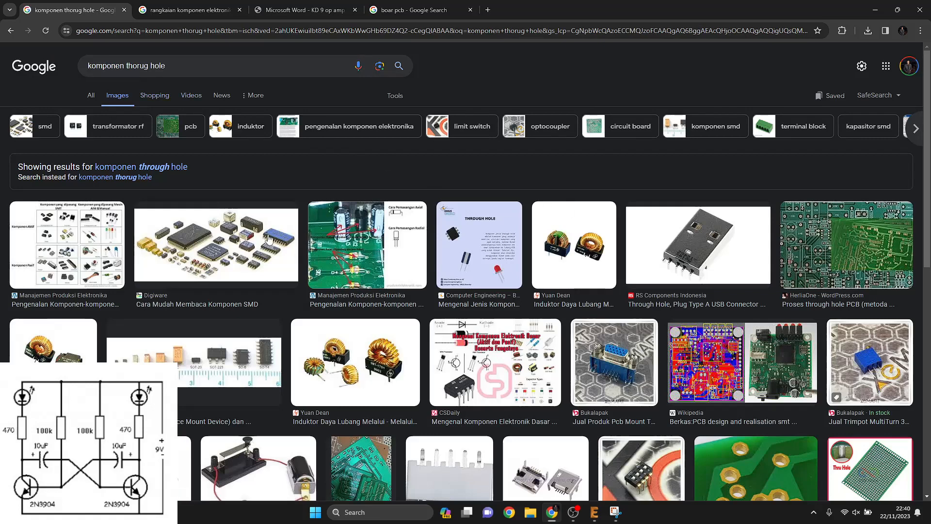
pyautogui.scroll(-3, 217, 275)
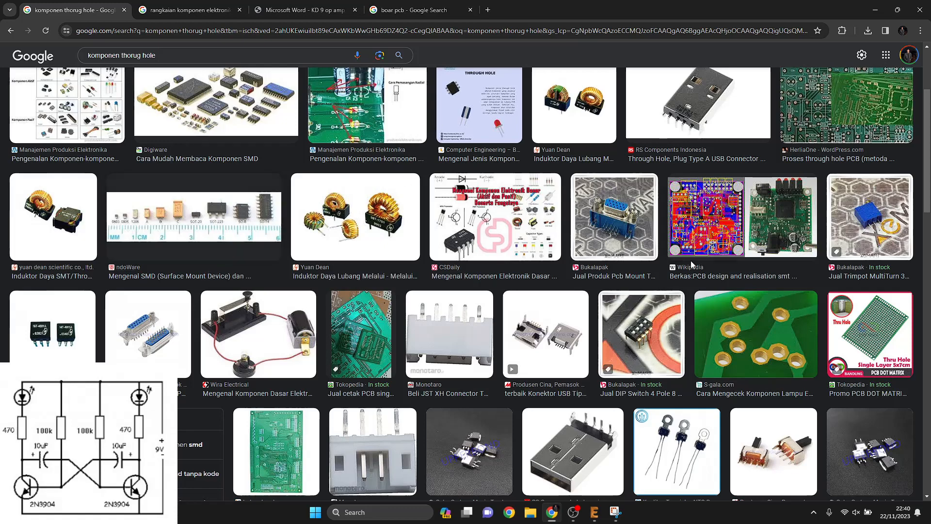
# Look through more through-hole component pictures and enlarge the photo of the DIP slide switches
pyautogui.scroll(3, 669, 242)
pyautogui.scroll(-6, 614, 186)
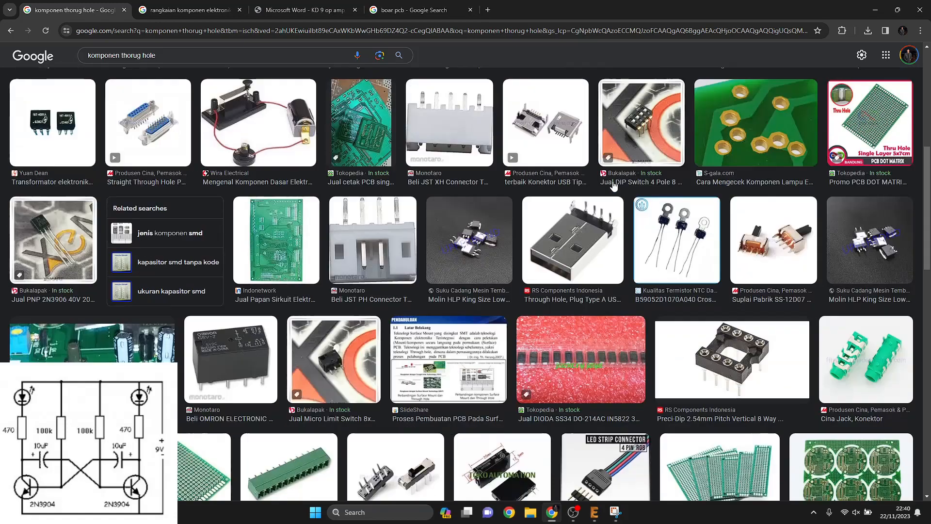
pyautogui.scroll(-3, 606, 187)
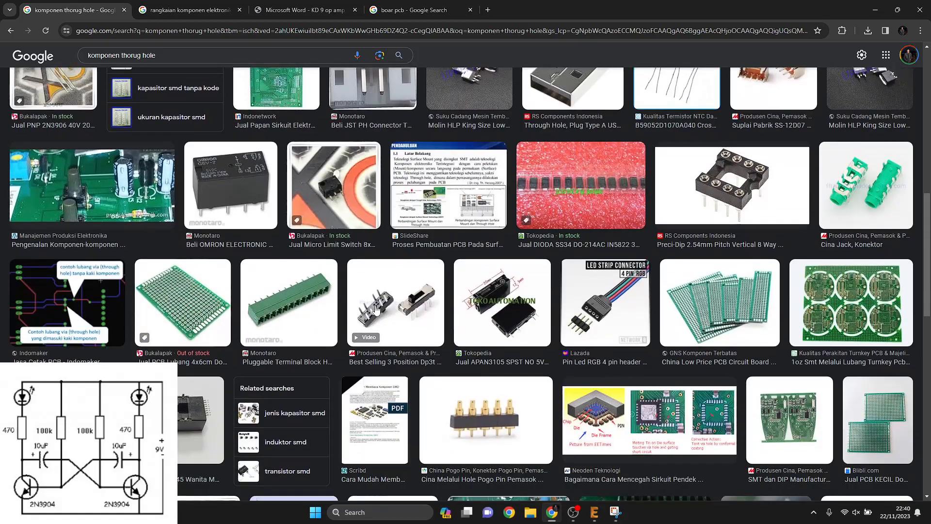
pyautogui.click(376, 310)
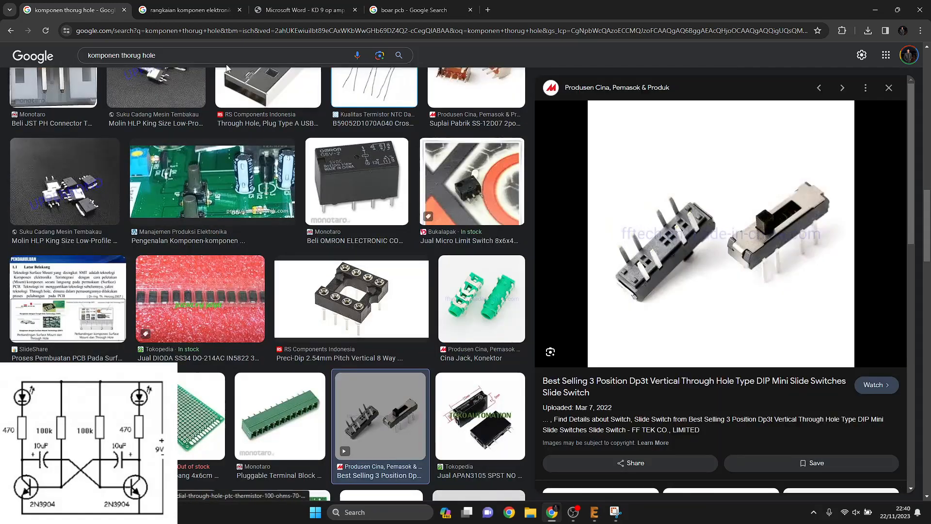
# Search Google Images for "resistor thorug hole"
pyautogui.click(124, 55)
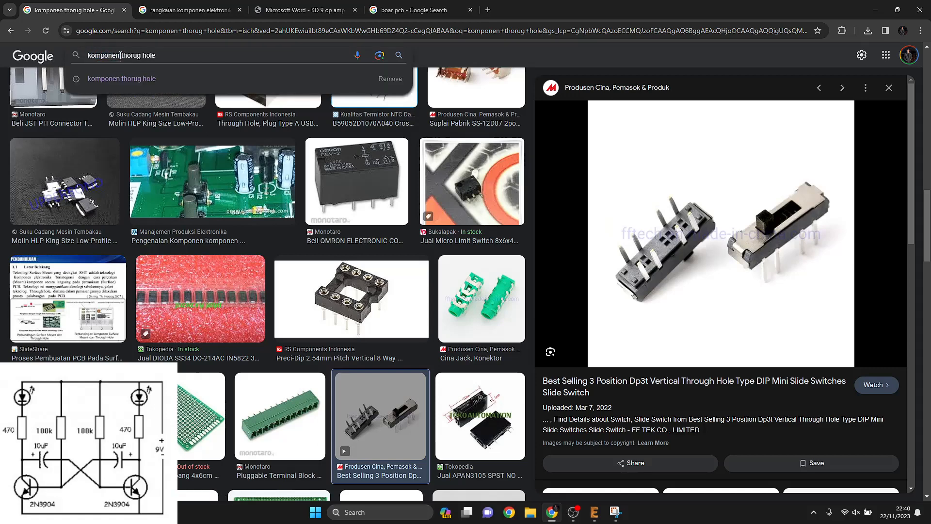
pyautogui.doubleClick(91, 55)
pyautogui.write('resistor')
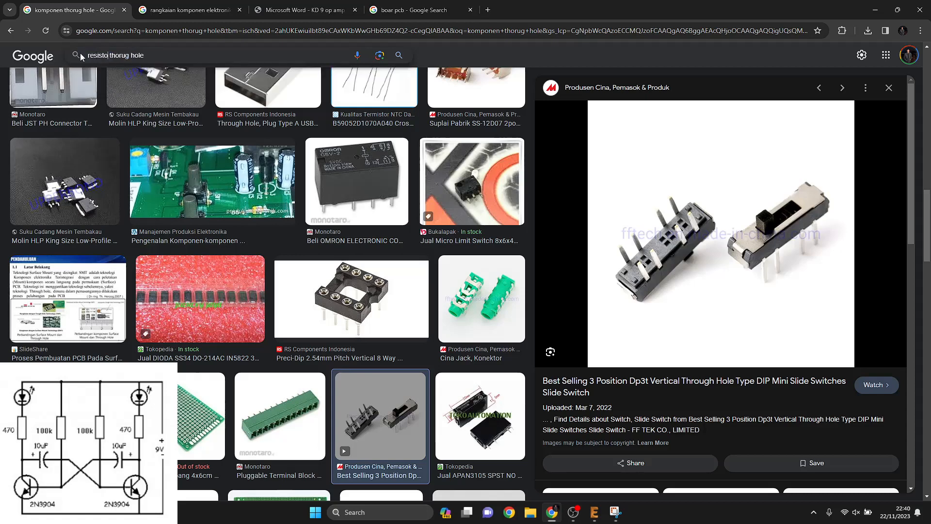
pyautogui.press('Return')
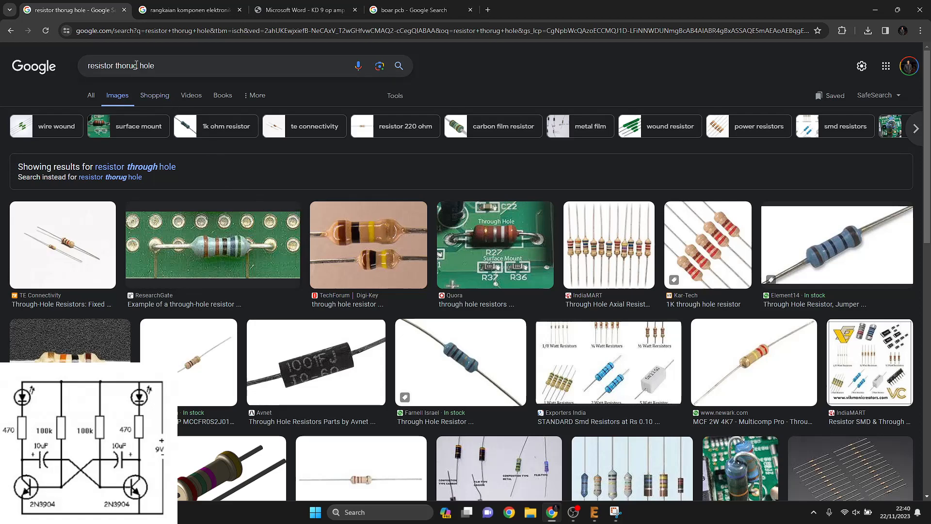
# Search Google Images for "resistor smd" and look at the surface-mount resistor pictures
pyautogui.moveTo(138, 66); pyautogui.dragTo(117, 59)
pyautogui.click(60, 48)
pyautogui.moveTo(154, 65); pyautogui.dragTo(116, 65)
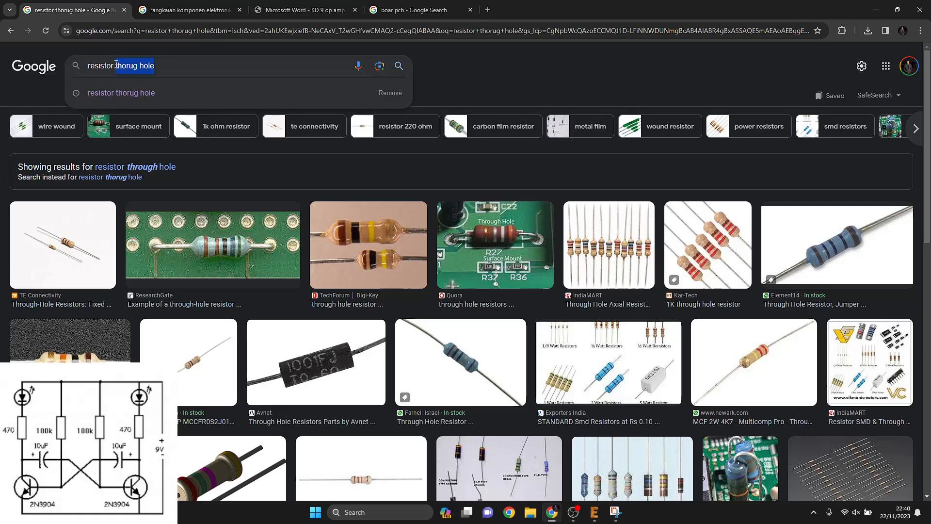
pyautogui.write('smd')
pyautogui.press('Return')
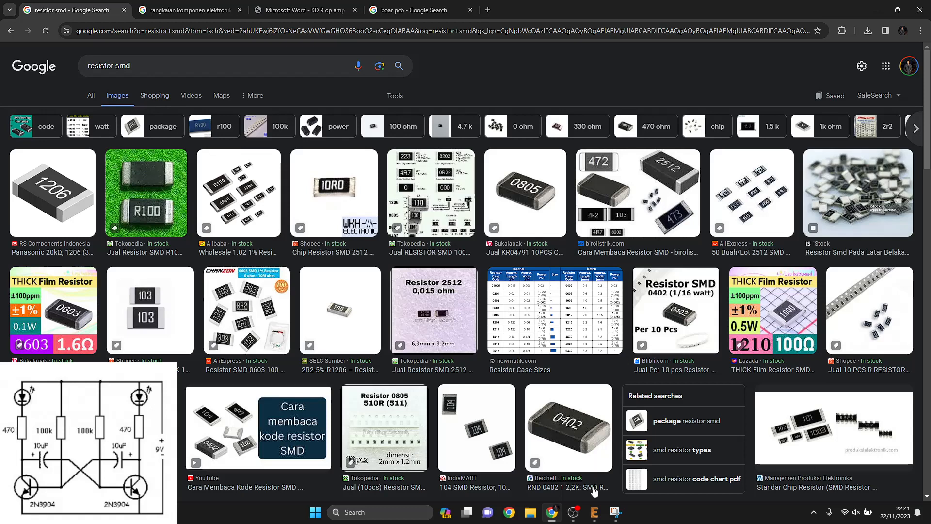
# Switch back to EAGLE and compare the footprint previews of R-EU_ variants 0207/7, 0204/5, 0204V, 0922V and M1406
pyautogui.click(594, 512)
pyautogui.click(670, 467)
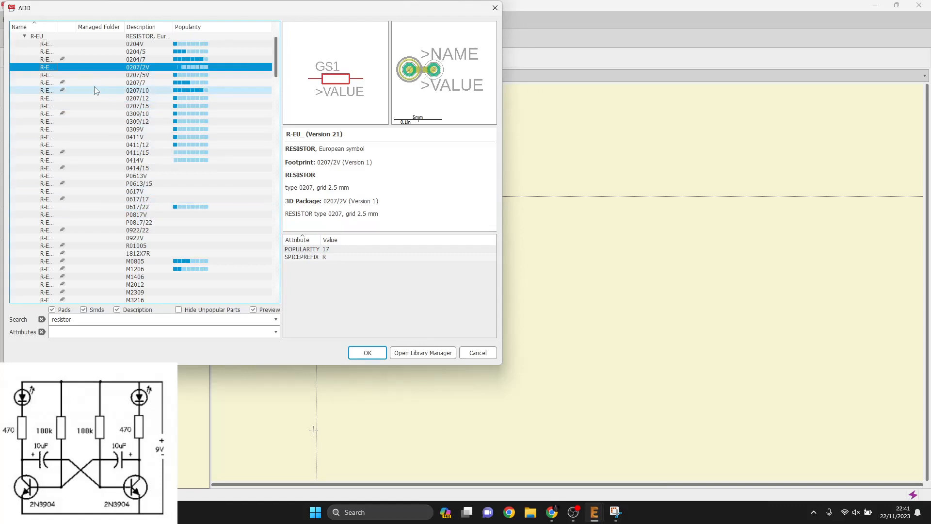
pyautogui.click(80, 83)
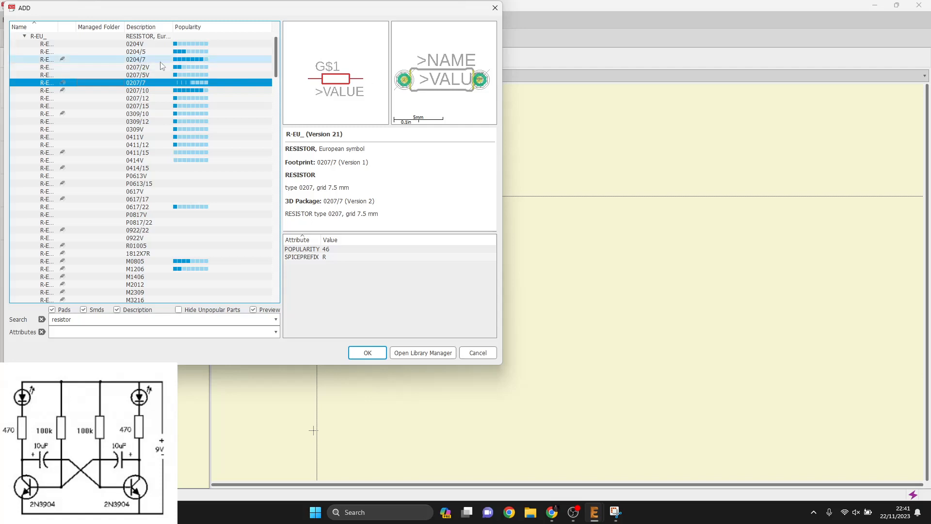
pyautogui.click(99, 52)
pyautogui.click(95, 44)
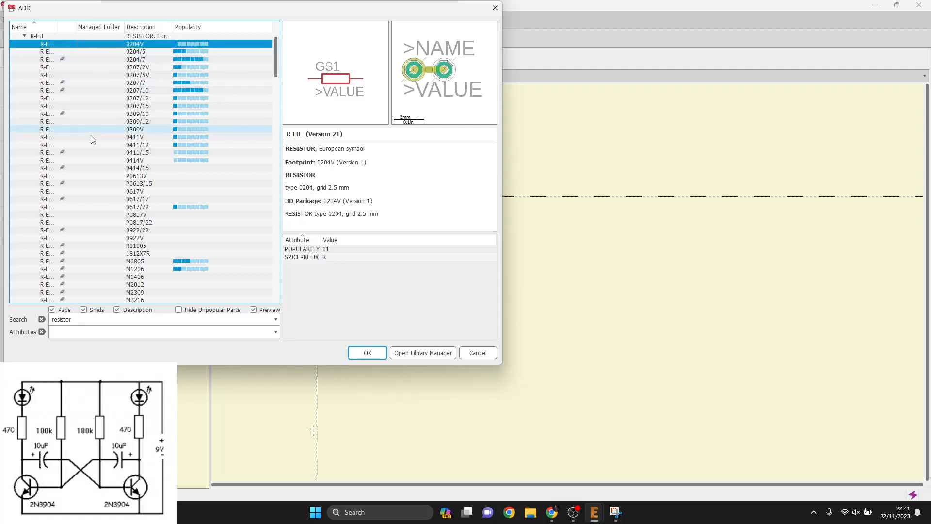
pyautogui.click(81, 238)
pyautogui.click(80, 277)
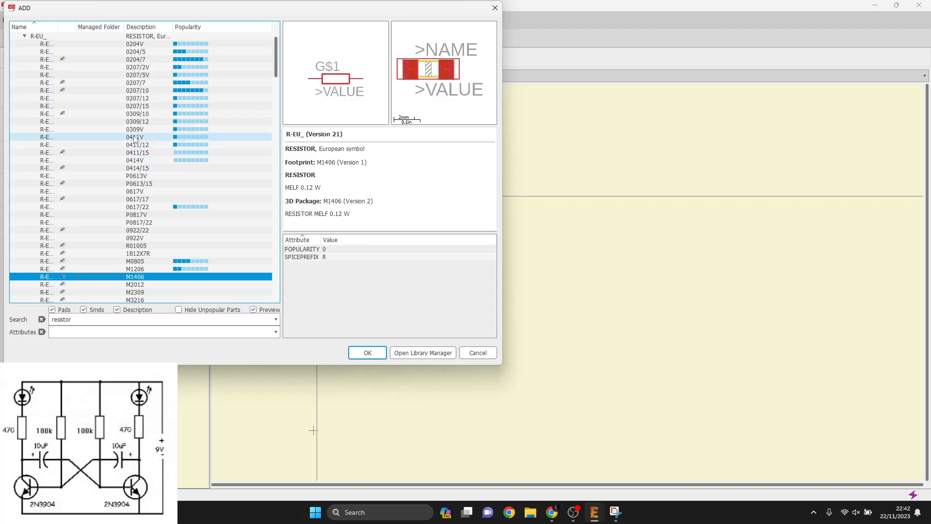
# Add the R-EU_ 0204V resistor and place it on the schematic, rotated upright with its name on the left side
pyautogui.doubleClick(74, 43)
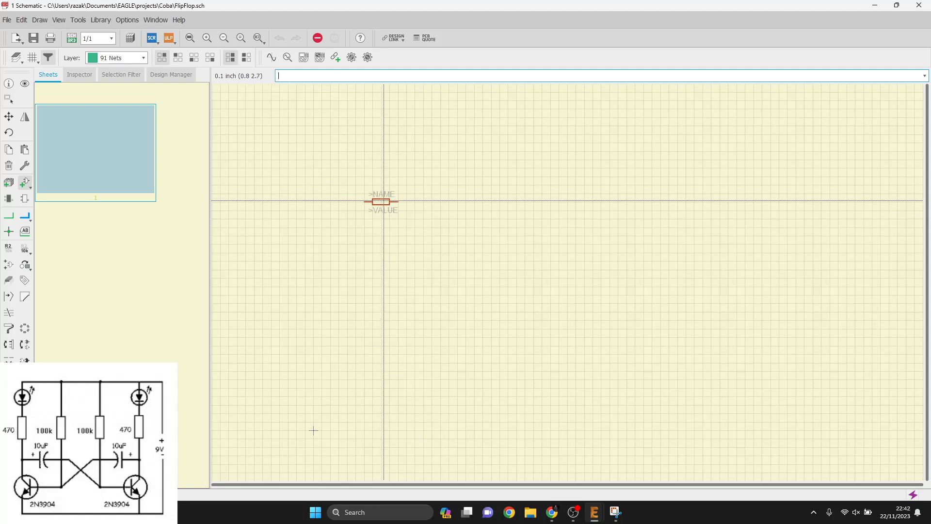
pyautogui.scroll(1, 382, 201)
pyautogui.scroll(4, 383, 199)
pyautogui.scroll(-1, 384, 200)
pyautogui.scroll(1, 385, 201)
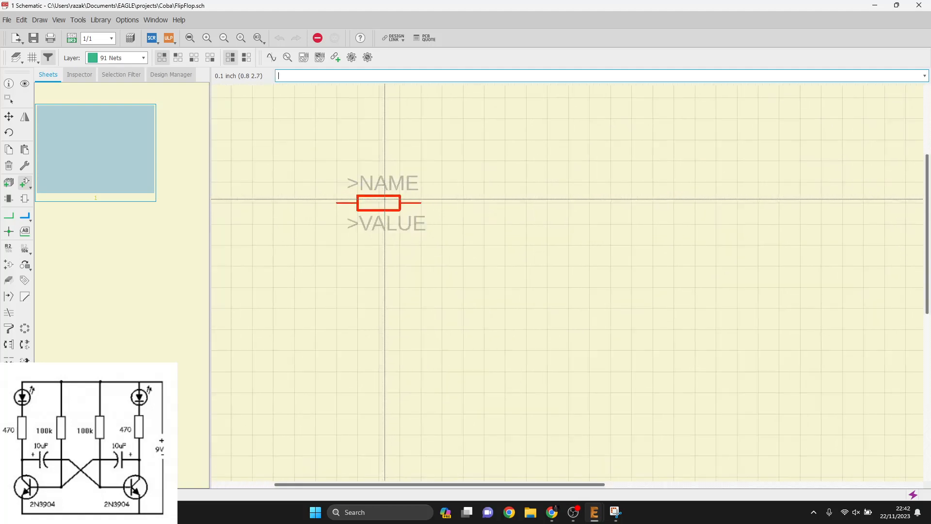
pyautogui.scroll(-2, 386, 200)
pyautogui.scroll(-2, 386, 201)
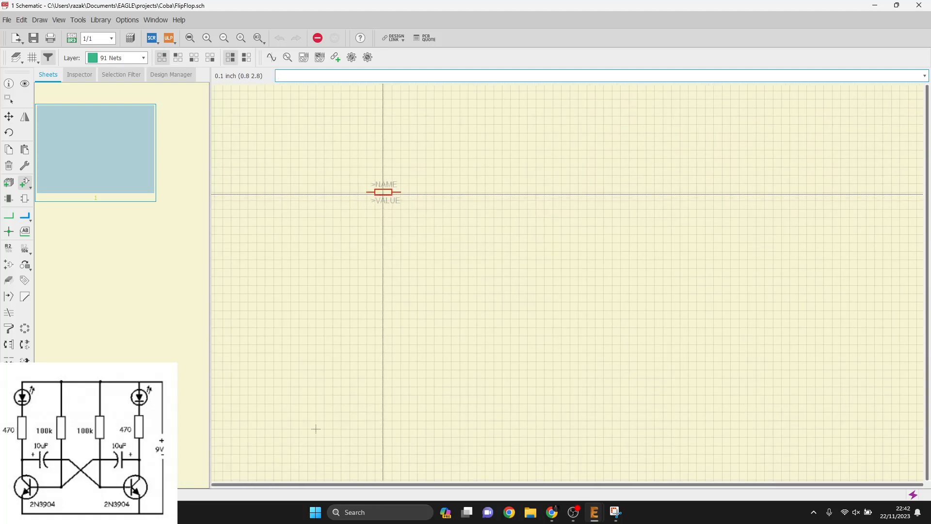
pyautogui.scroll(3, 383, 195)
pyautogui.scroll(-1, 381, 200)
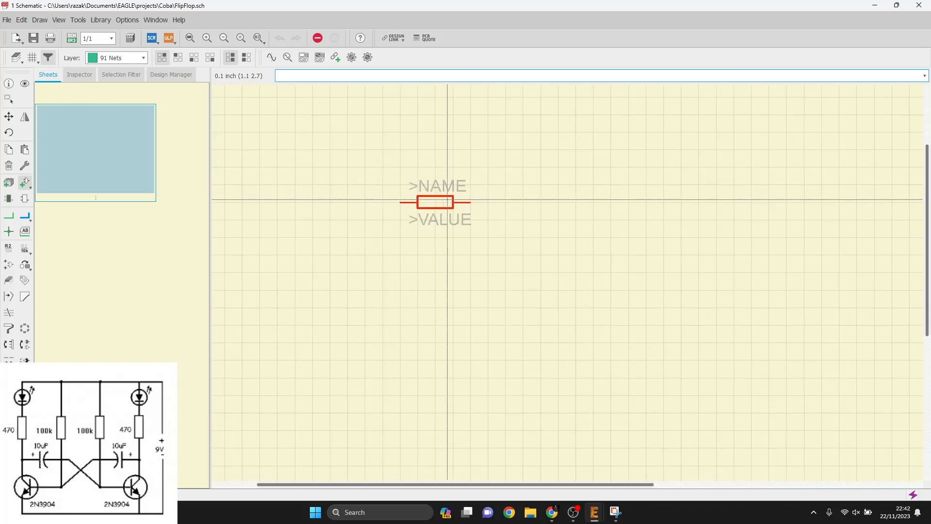
pyautogui.moveTo(654, 218); pyautogui.dragTo(428, 269, button='middle')
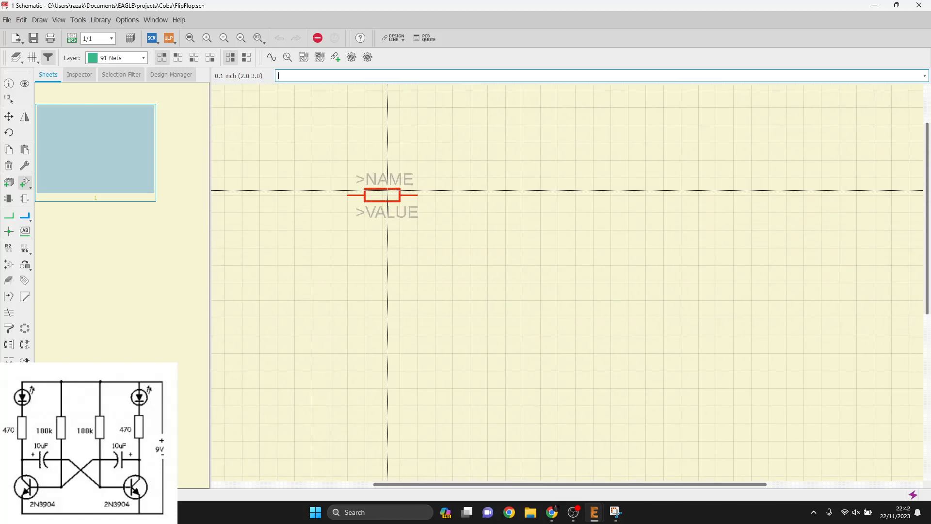
pyautogui.rightClick(387, 191)
pyautogui.rightClick(387, 190)
pyautogui.rightClick(387, 191)
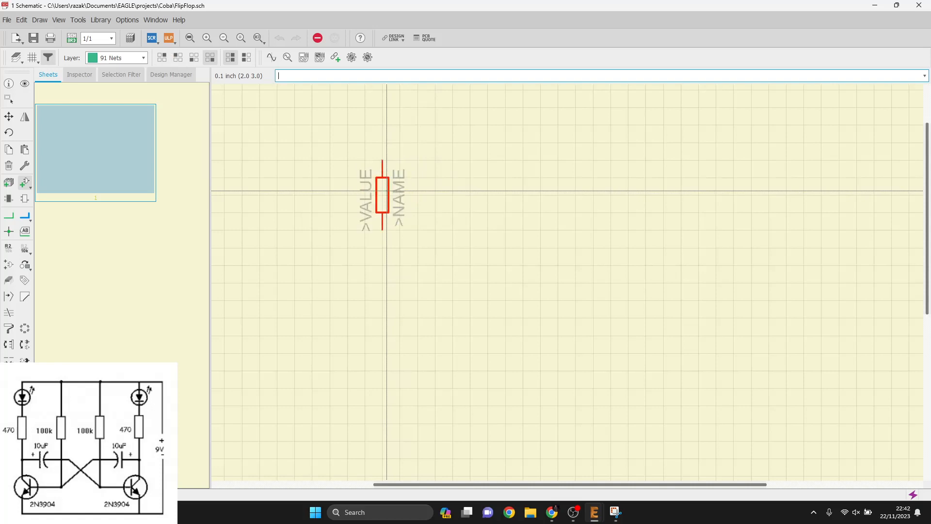
pyautogui.rightClick(386, 190)
pyautogui.rightClick(383, 192)
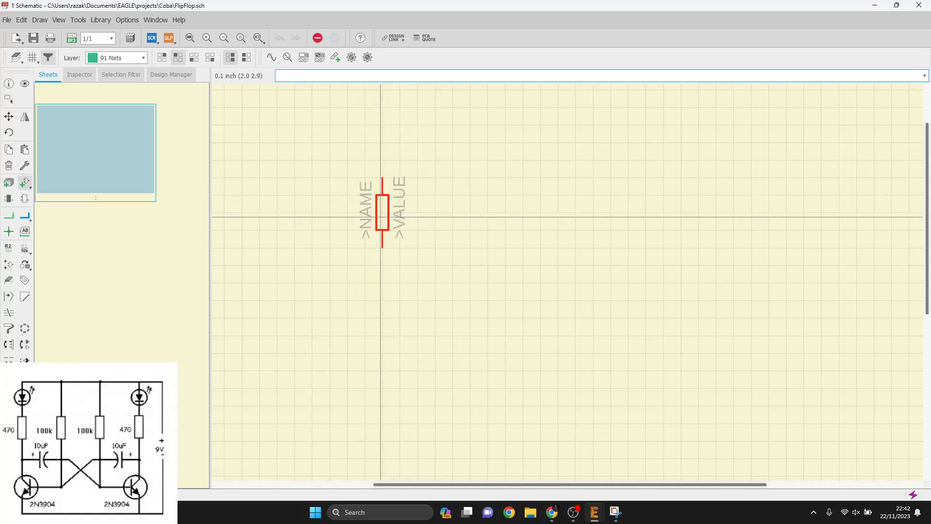
pyautogui.click(382, 213)
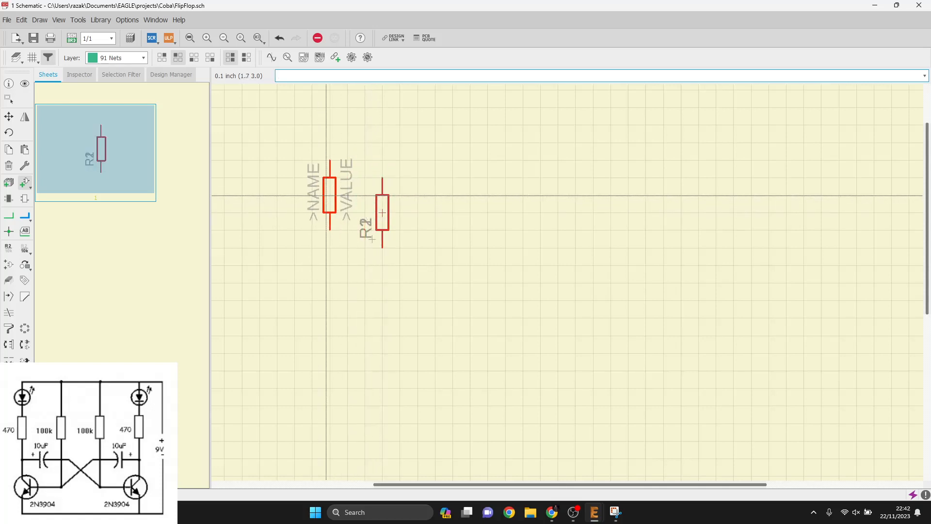
pyautogui.press('Escape')
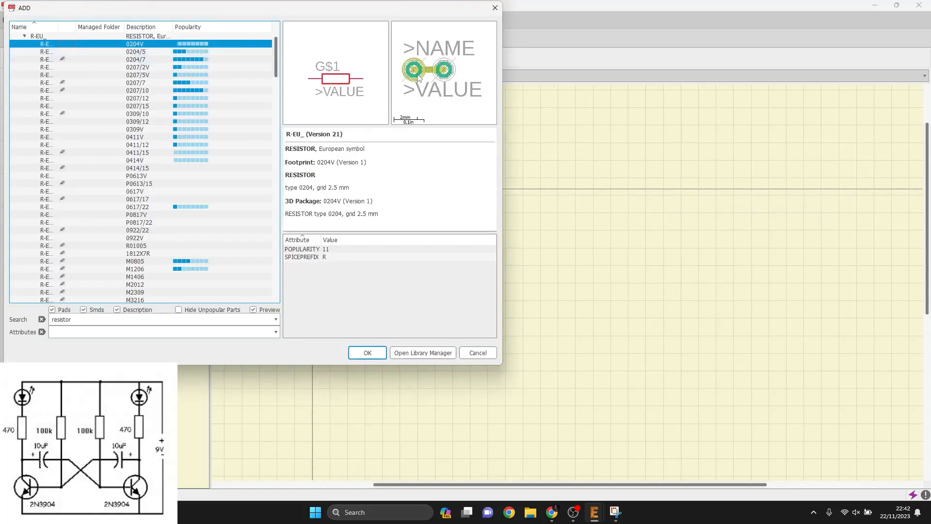
# Compare the footprints of the R-EU_ variants 0204/5, 0207/2V, 0207/5V and 0204/7
pyautogui.click(138, 52)
pyautogui.click(127, 68)
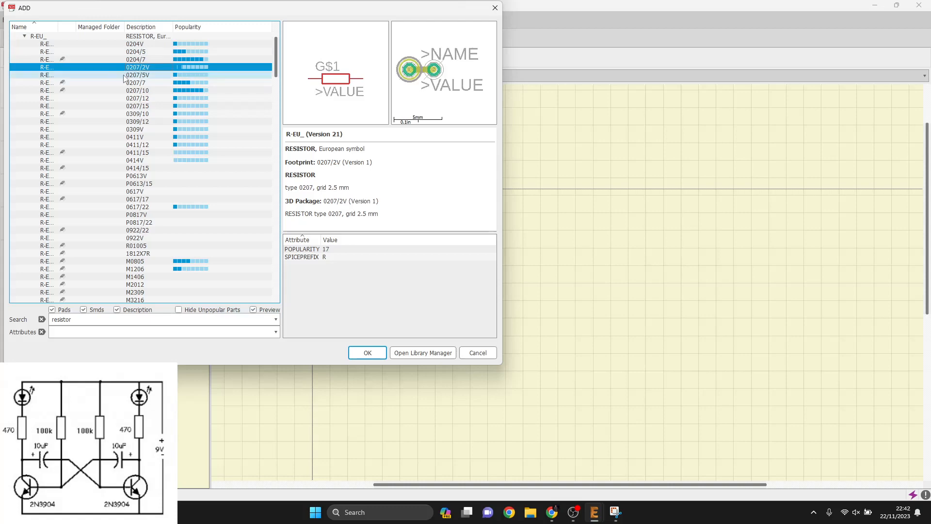
pyautogui.click(124, 75)
pyautogui.doubleClick(121, 60)
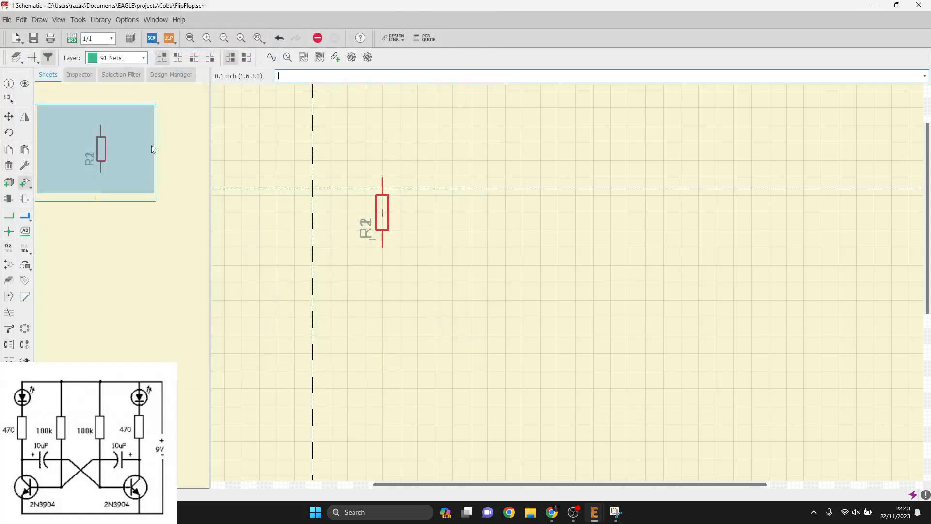
pyautogui.press('Escape')
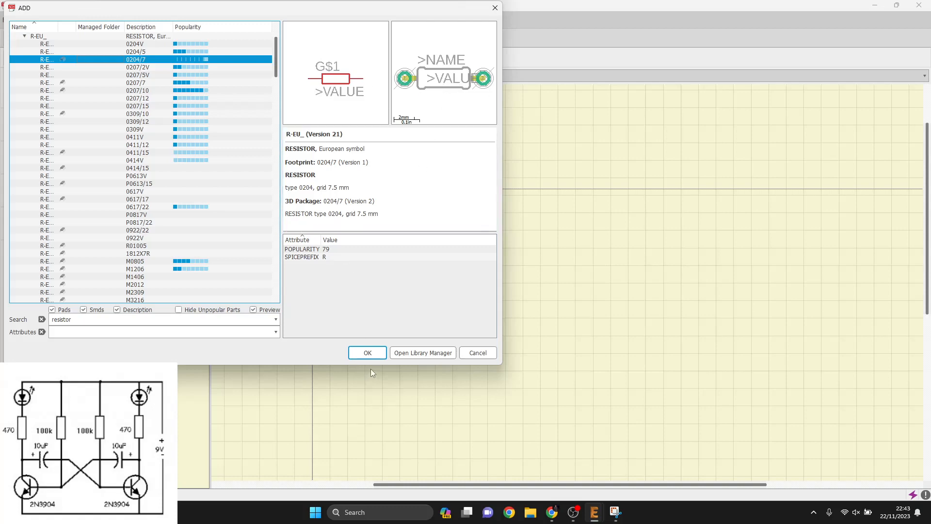
# Place two upright R-EU_ 0204/7 resistors to the right of the first one, about 0.6 inch apart in a row
pyautogui.click(368, 353)
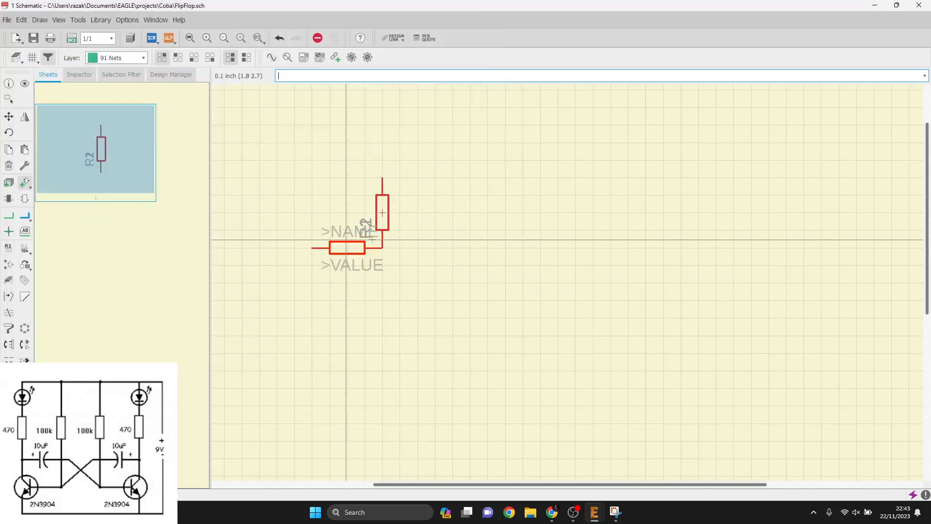
pyautogui.rightClick(501, 202)
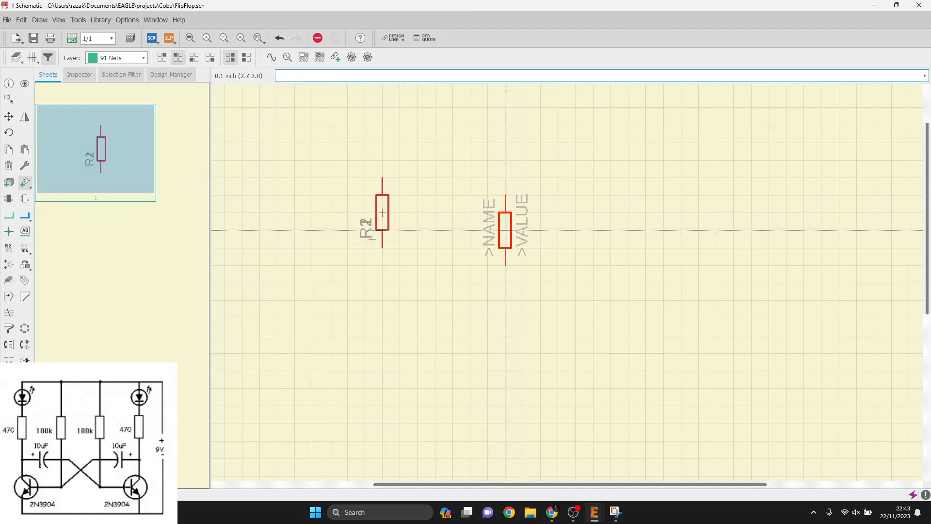
pyautogui.click(506, 230)
pyautogui.moveTo(677, 250); pyautogui.dragTo(463, 247, button='middle')
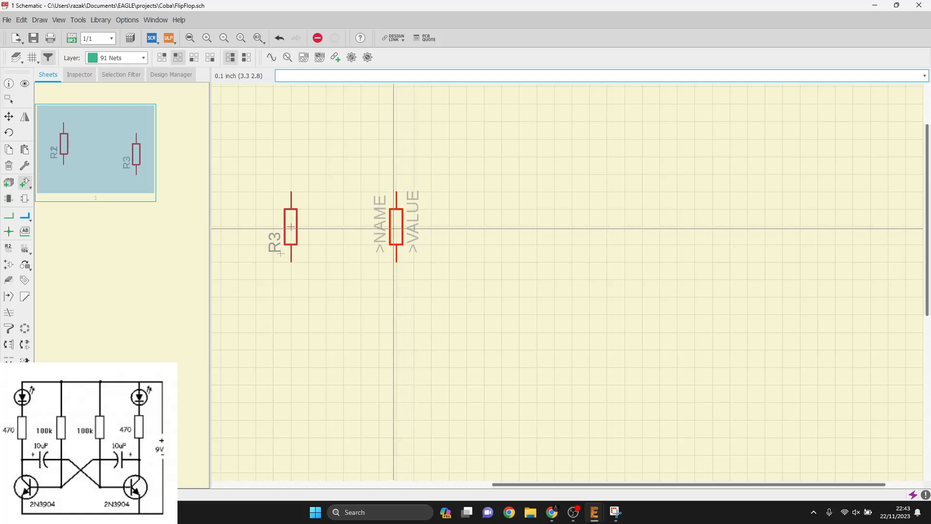
pyautogui.click(396, 226)
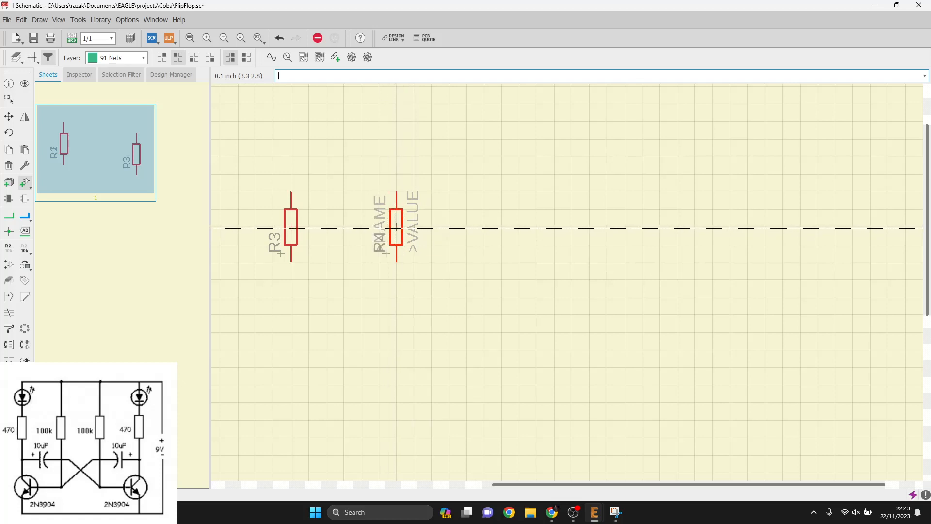
# Reopen the component library and compare the through-hole R-EU_ footprints 0207/7, 0207/10, 0414V, 0617V, P0817V and 0922V
pyautogui.click(26, 182)
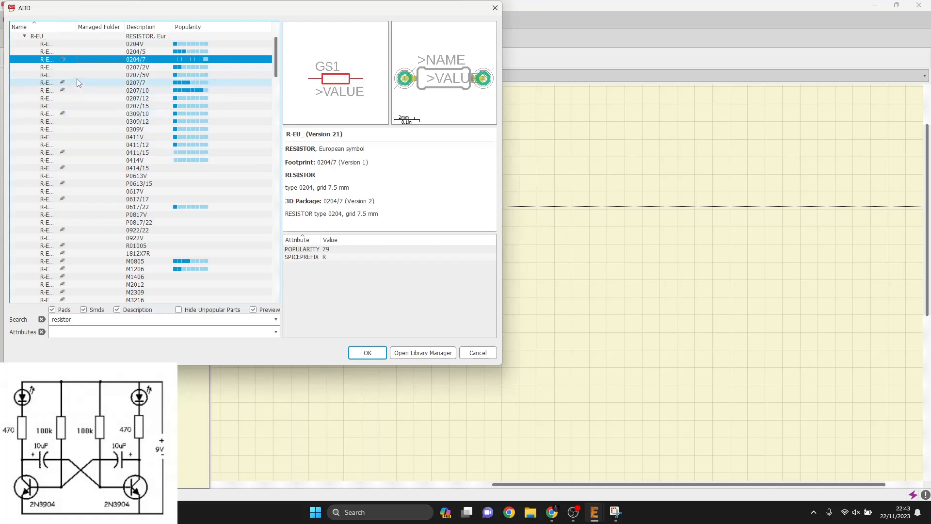
pyautogui.click(77, 81)
pyautogui.click(77, 89)
pyautogui.scroll(-1, 76, 112)
pyautogui.click(70, 137)
pyautogui.click(65, 168)
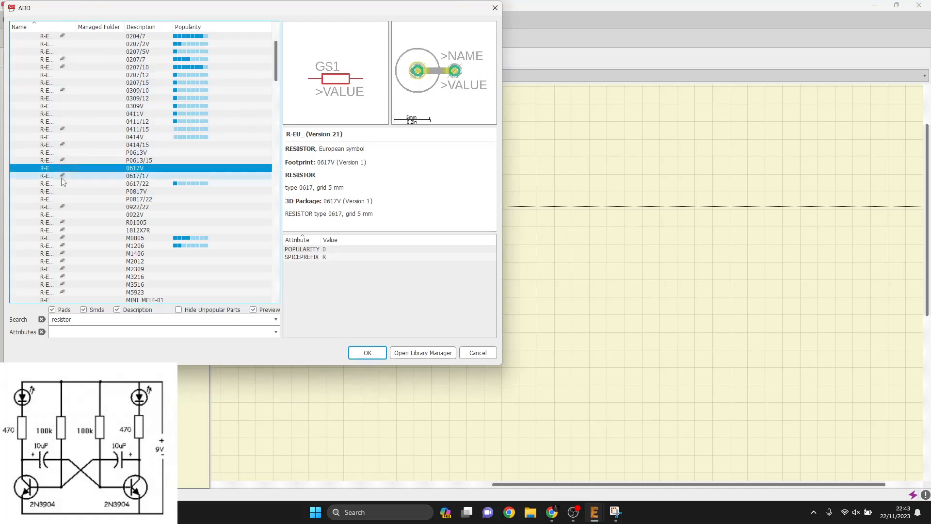
pyautogui.click(58, 192)
pyautogui.doubleClick(64, 215)
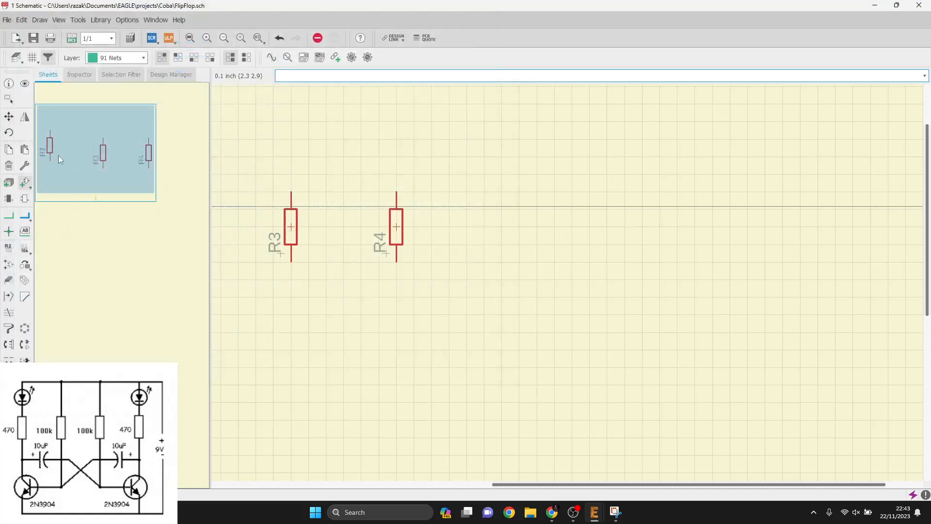
pyautogui.press('Escape')
# Examine the surface-mount R-EU_ footprints M2309, R1206 and R0805 in the component library
pyautogui.scroll(-3, 61, 216)
pyautogui.click(65, 199)
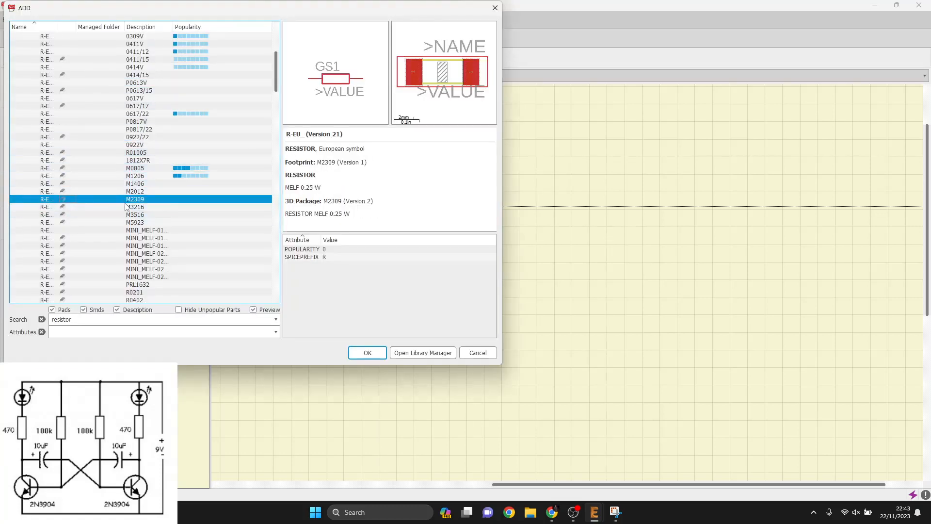
pyautogui.scroll(-3, 143, 224)
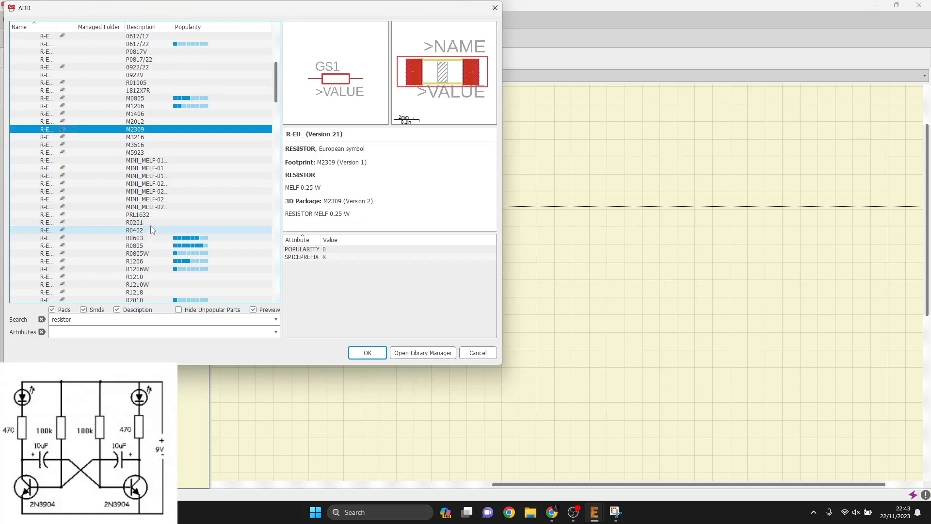
pyautogui.click(145, 262)
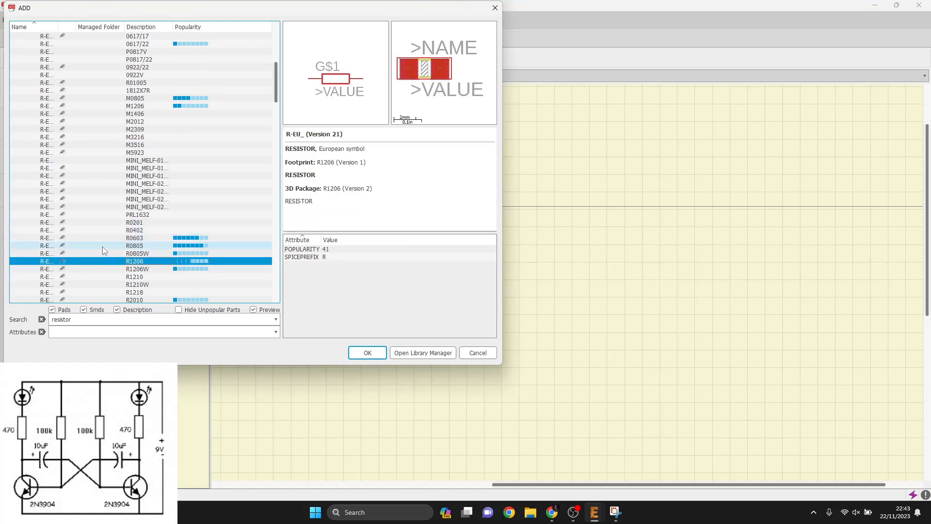
pyautogui.click(147, 246)
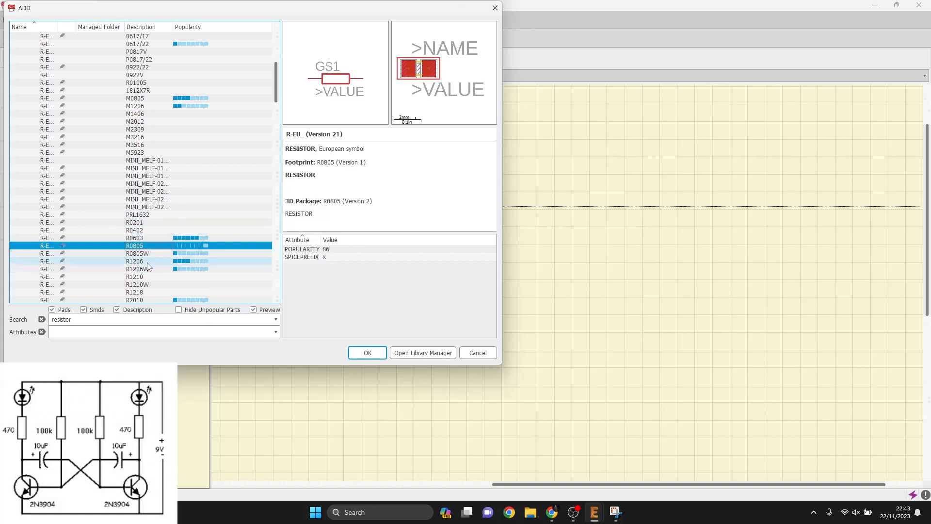
# Place two upright R-EU_ R1206 surface-mount resistors to the right of R4, in the same row and 0.5 inch apart
pyautogui.click(368, 352)
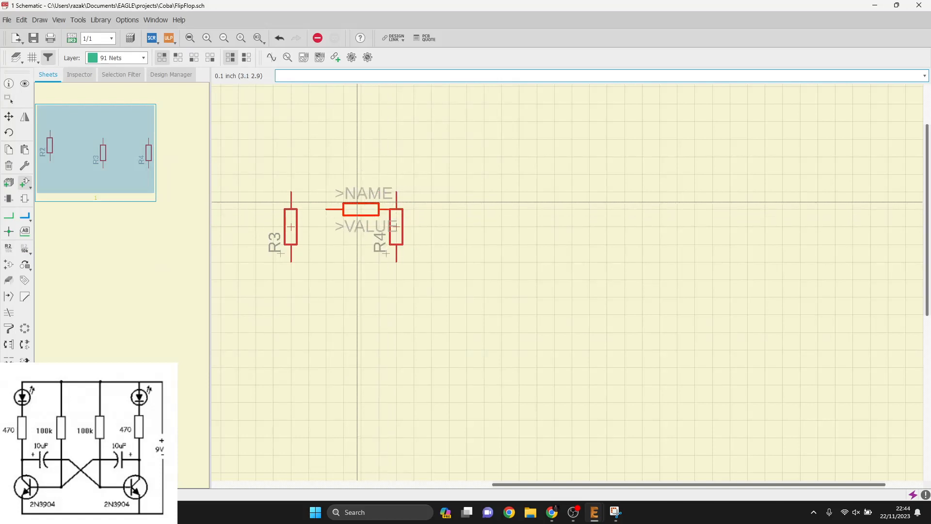
pyautogui.press('Escape')
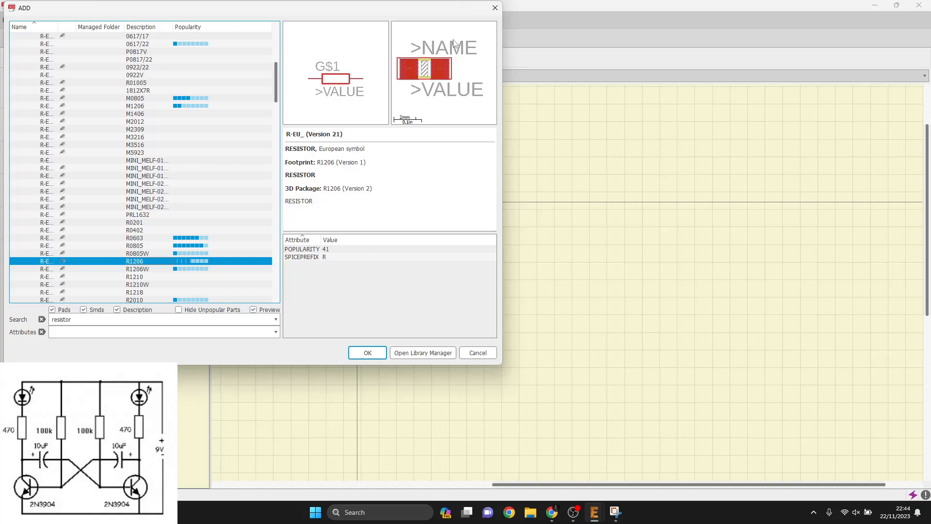
pyautogui.click(367, 353)
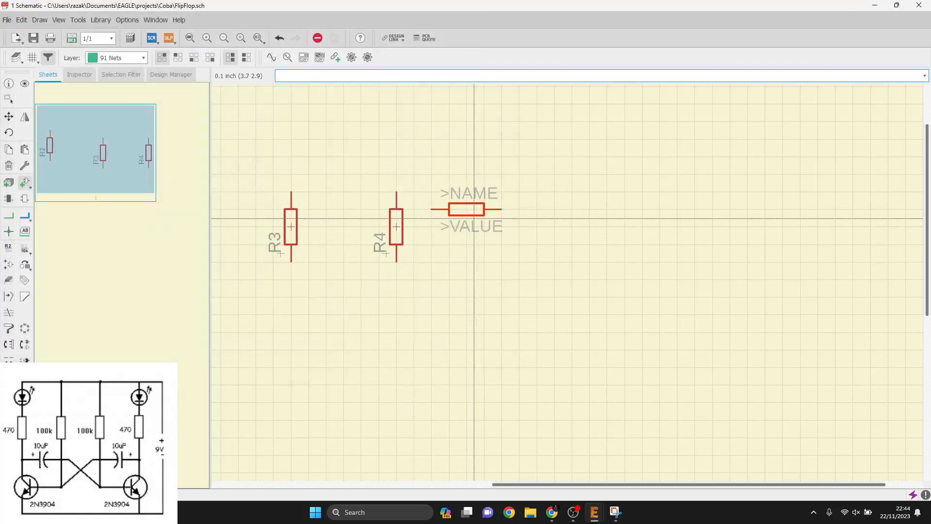
pyautogui.rightClick(501, 226)
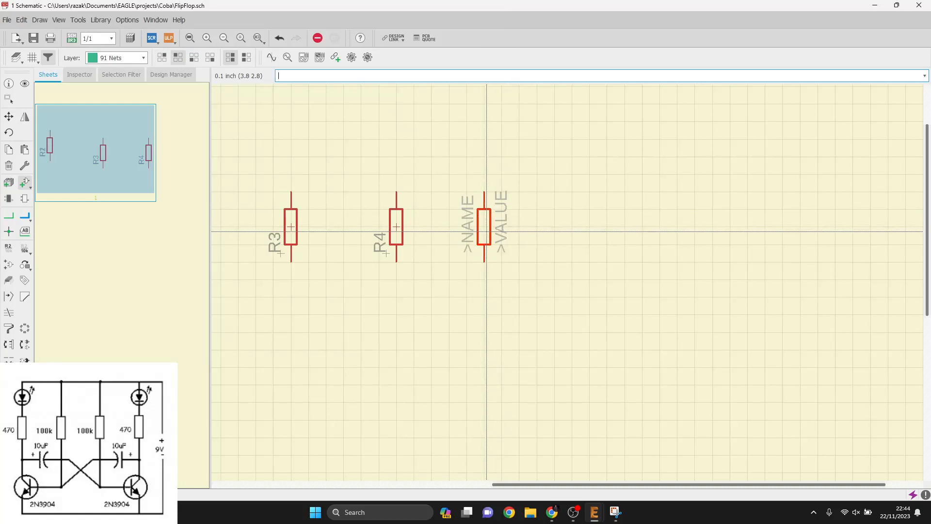
pyautogui.click(487, 231)
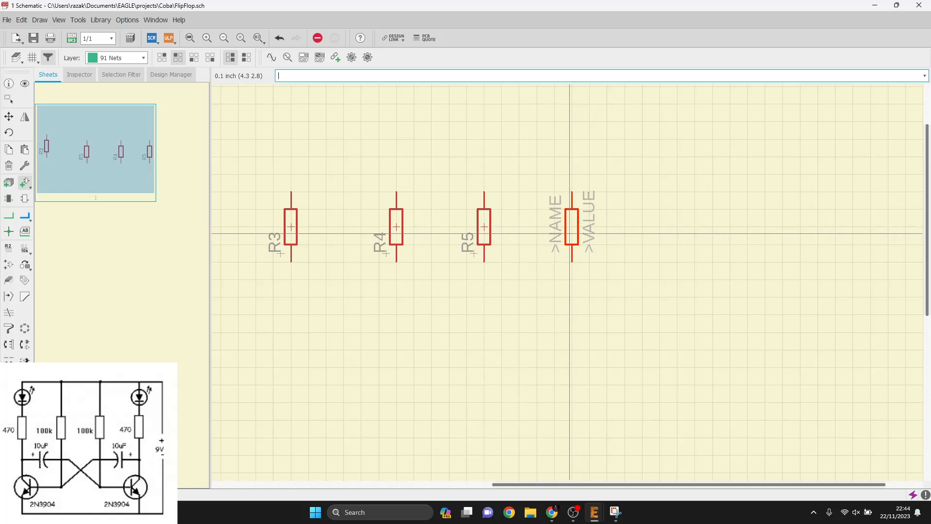
pyautogui.click(570, 234)
# Delete the two overlapping resistors R1 and R2 to the left of R3
pyautogui.moveTo(370, 274); pyautogui.dragTo(473, 262, button='middle')
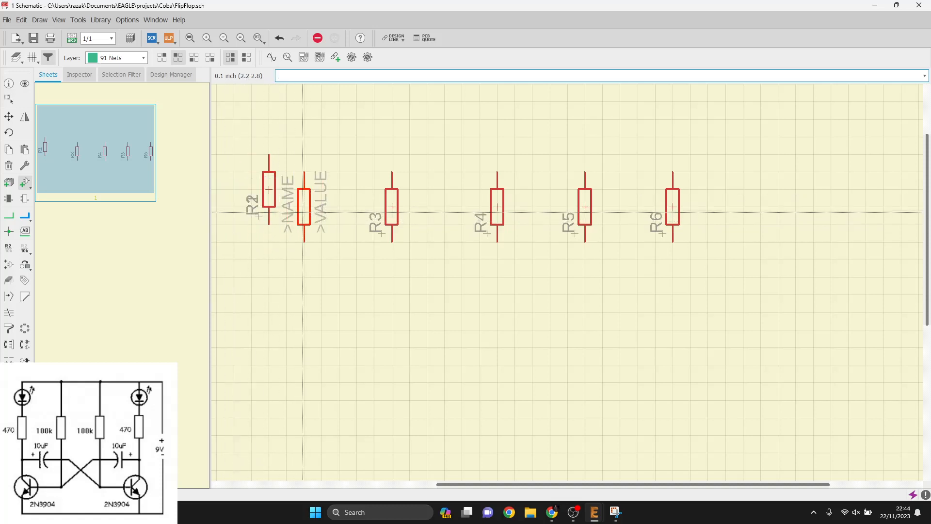
pyautogui.click(10, 166)
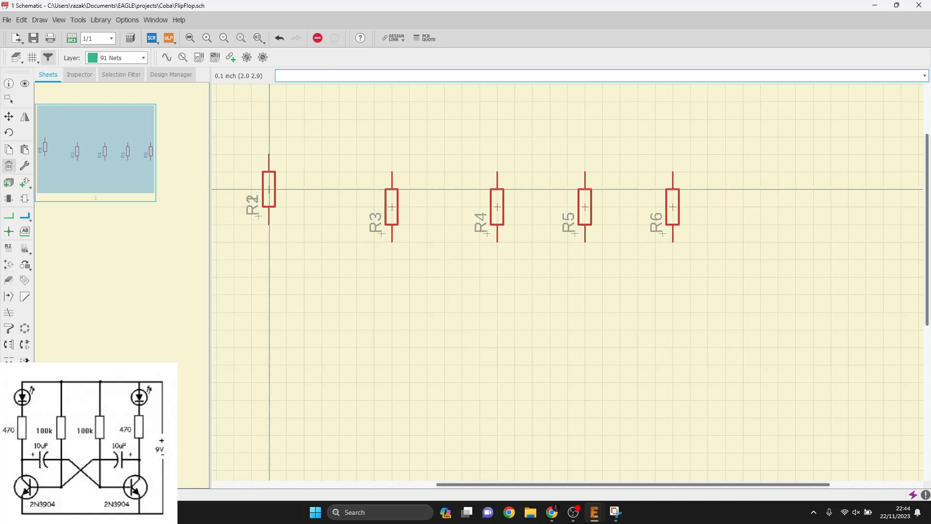
pyautogui.click(269, 189)
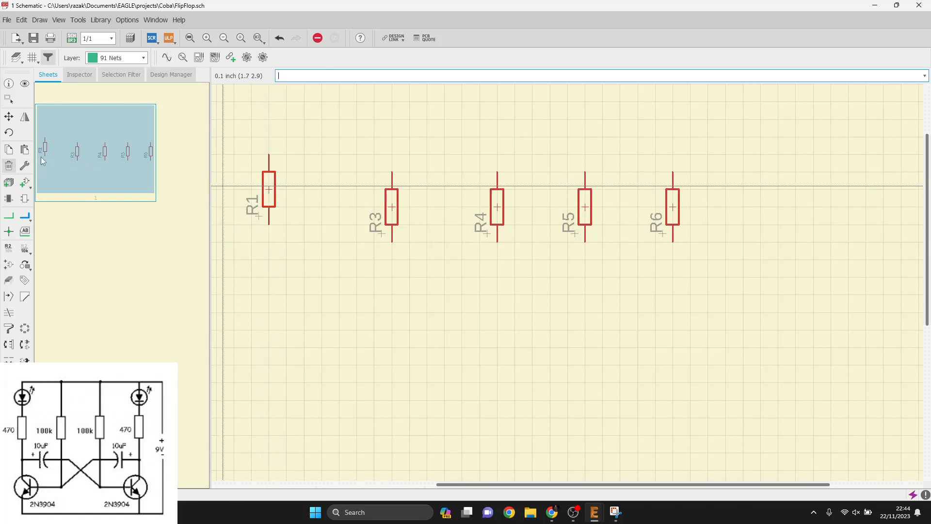
pyautogui.click(268, 190)
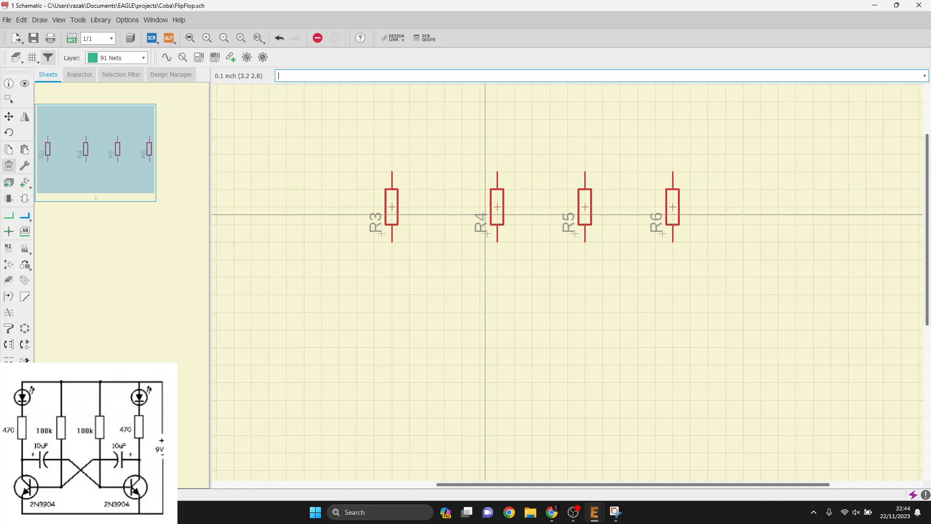
# Search the component library for LED, preview the HDLX2416 display, and locate the LED device in the led library
pyautogui.moveTo(620, 266); pyautogui.dragTo(569, 266, button='middle')
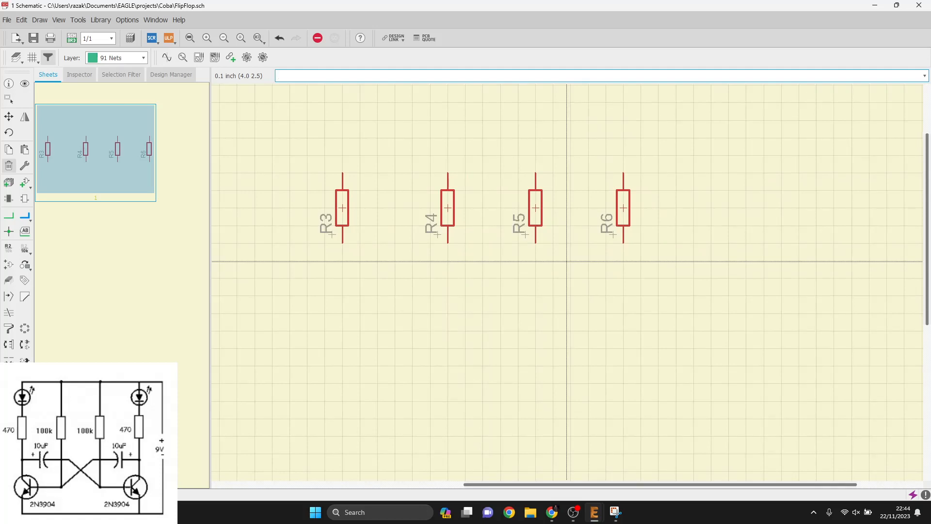
pyautogui.moveTo(746, 234); pyautogui.dragTo(697, 274, button='middle')
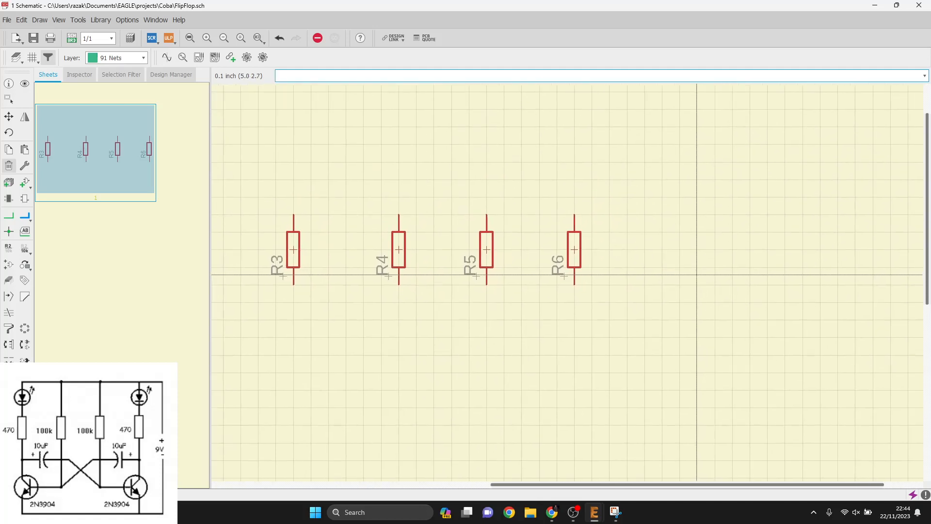
pyautogui.click(24, 183)
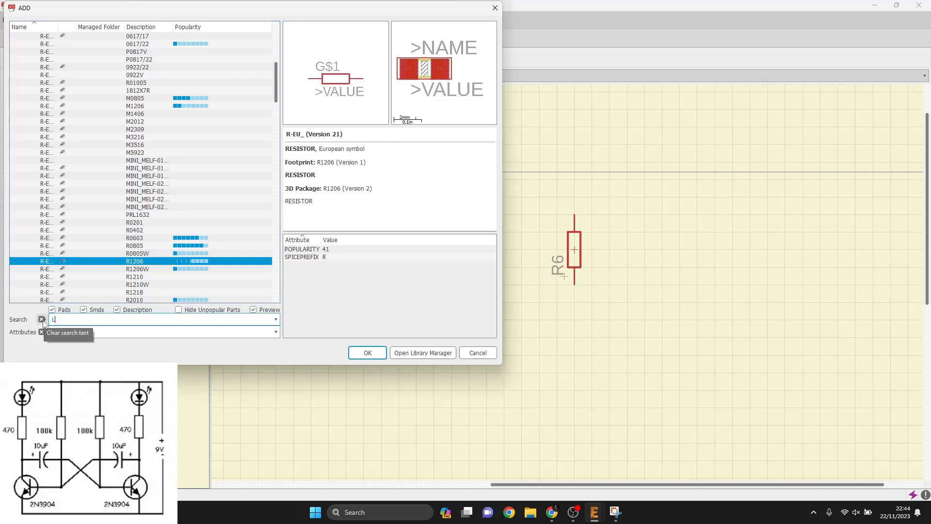
pyautogui.press('Return')
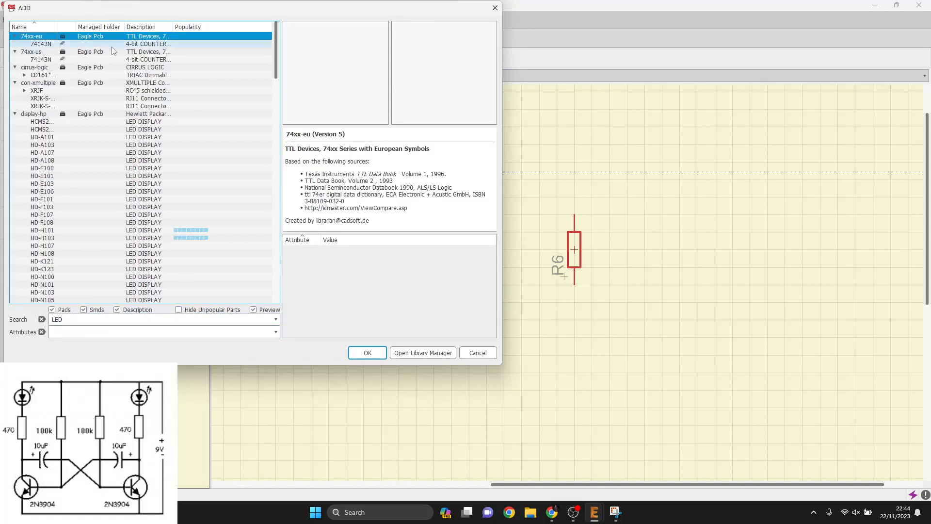
pyautogui.scroll(-7, 45, 106)
pyautogui.scroll(-2, 45, 105)
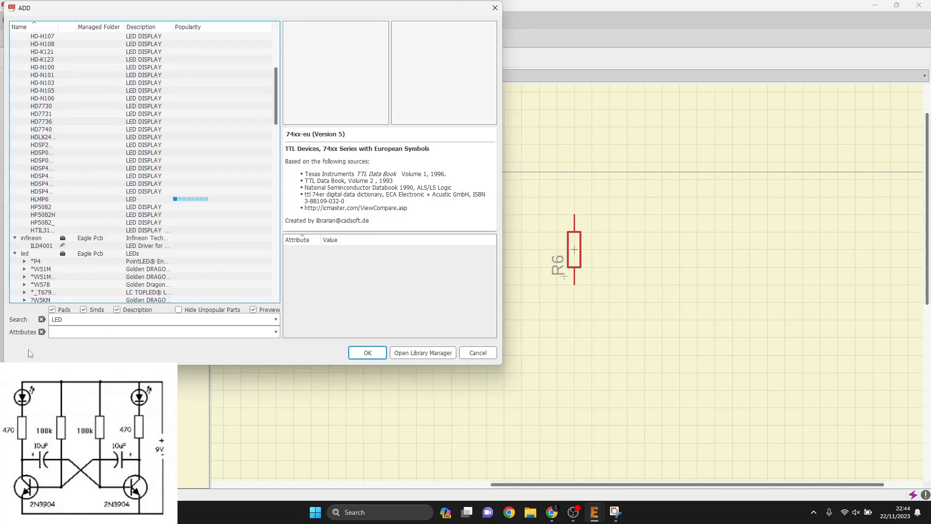
pyautogui.click(43, 136)
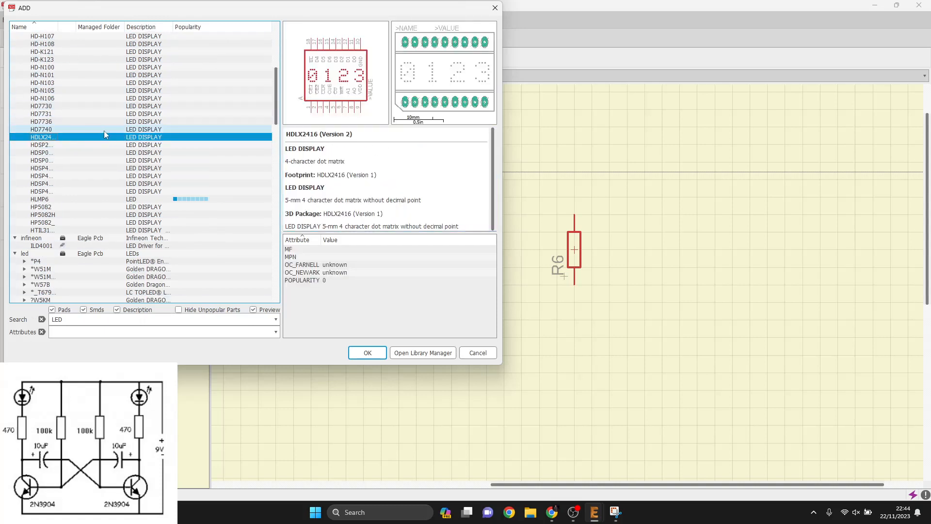
pyautogui.scroll(-8, 97, 153)
pyautogui.scroll(1, 97, 155)
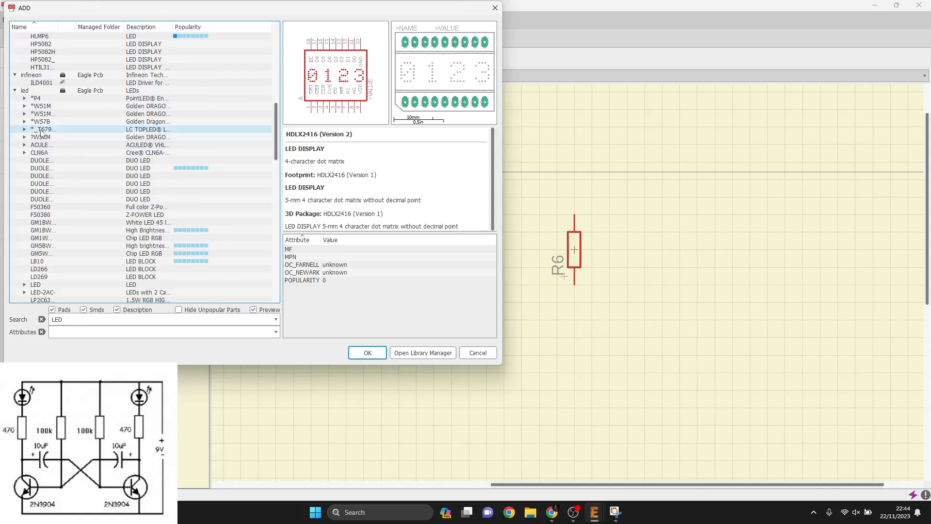
pyautogui.scroll(-2, 29, 228)
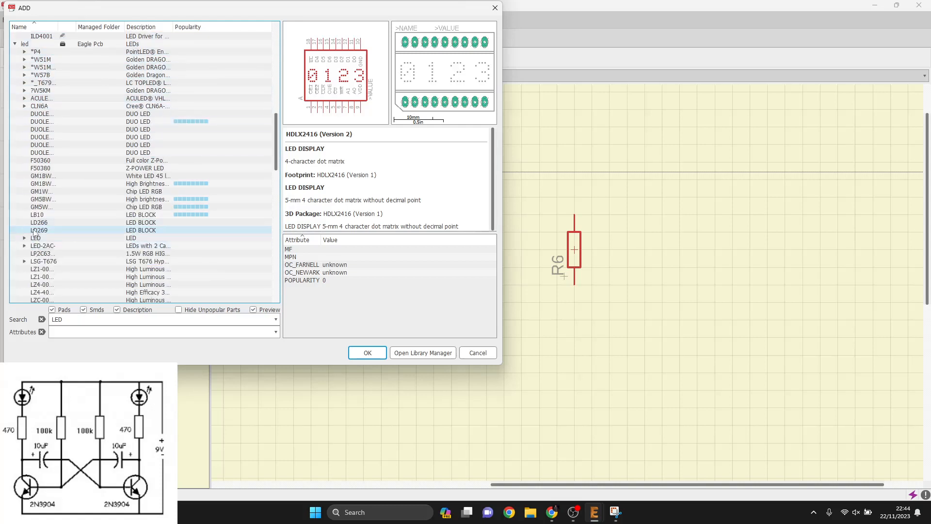
# Preview the LUMILED footprint, choose the LED5MM variant, and place one LED above R3 and one above R6
pyautogui.doubleClick(34, 238)
pyautogui.click(62, 51)
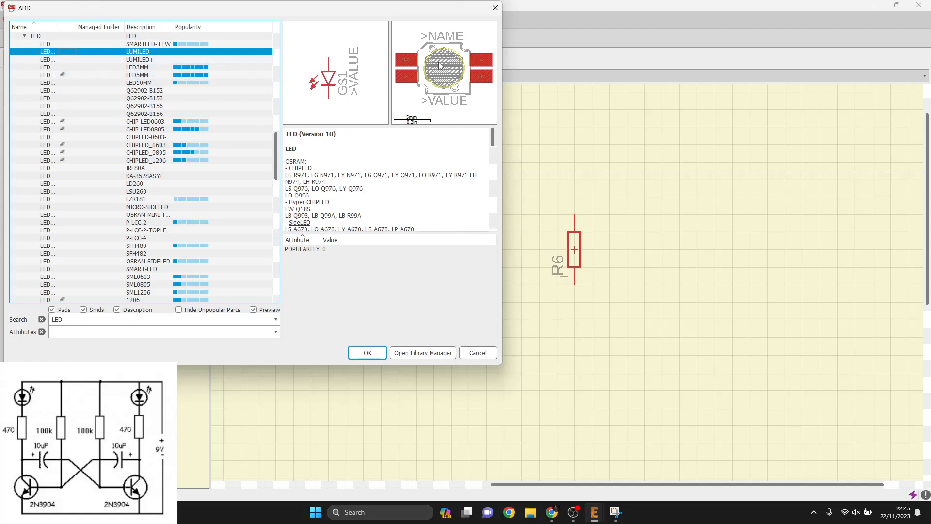
pyautogui.click(105, 74)
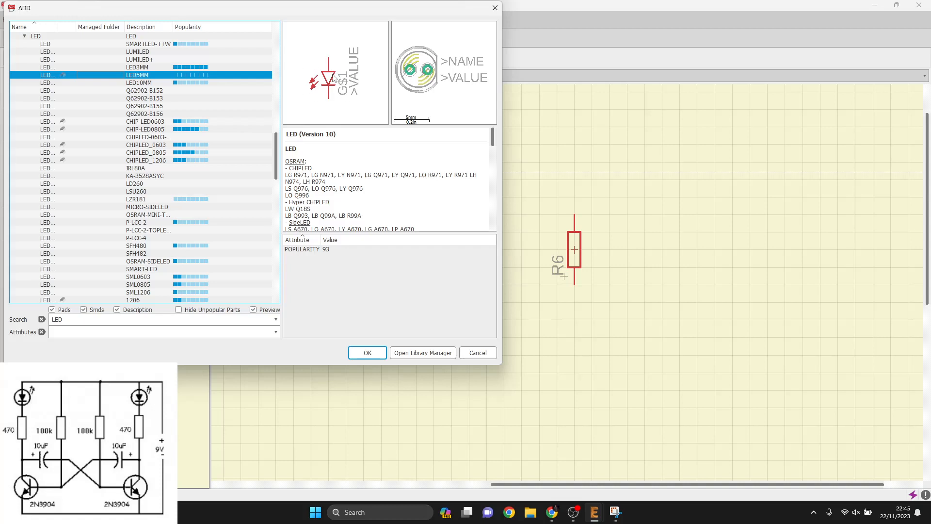
pyautogui.click(371, 351)
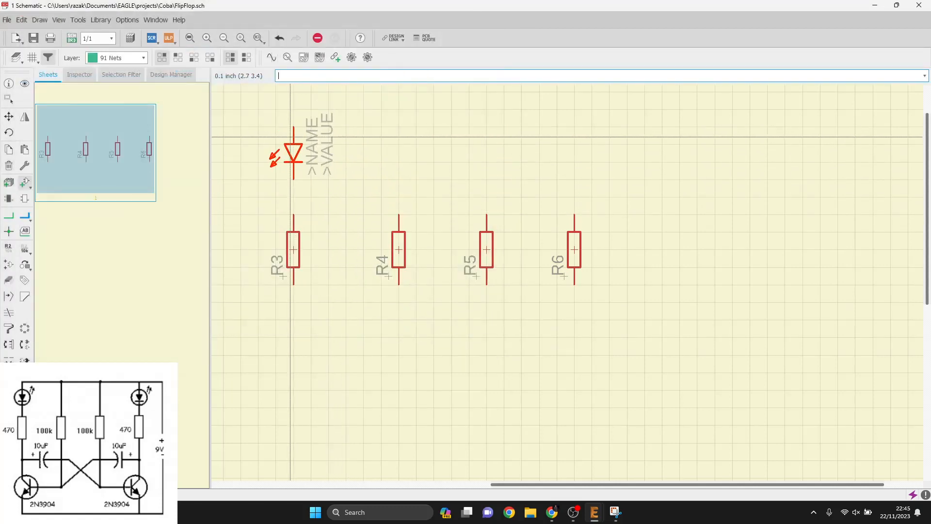
pyautogui.click(294, 130)
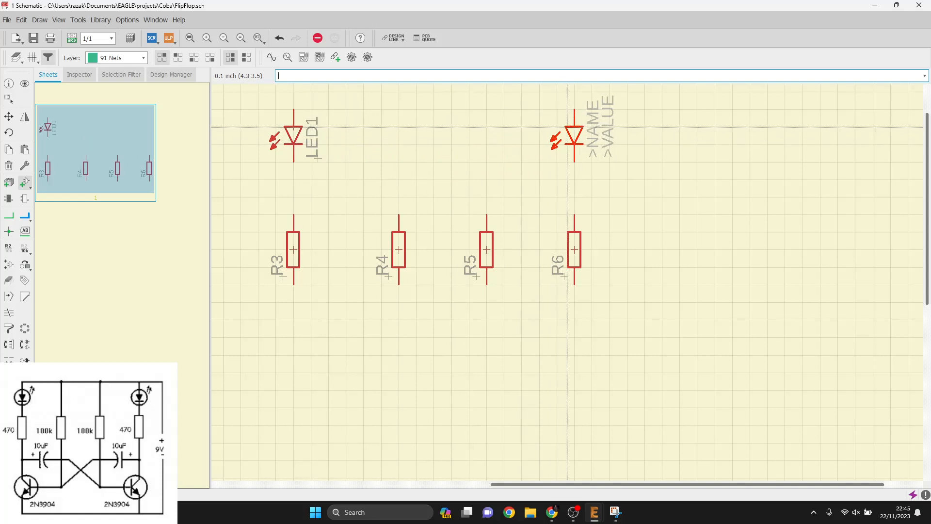
pyautogui.click(574, 128)
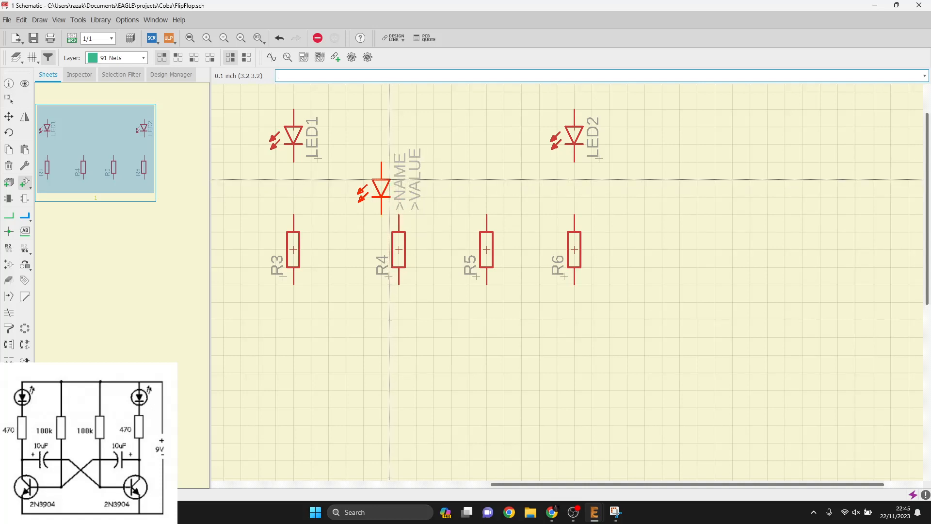
# Search the component library for capacitor and examine the C-EU footprint C025-024X044 in the rcl library
pyautogui.click(25, 182)
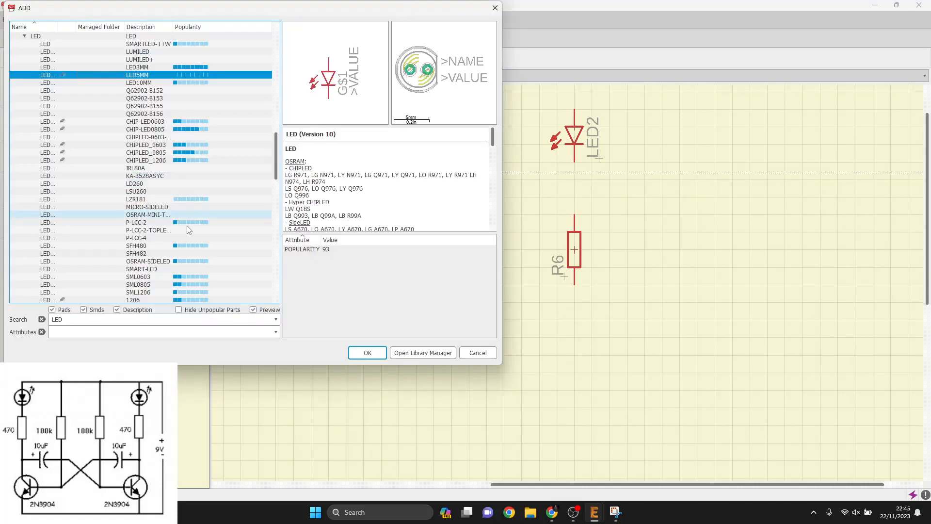
pyautogui.click(42, 319)
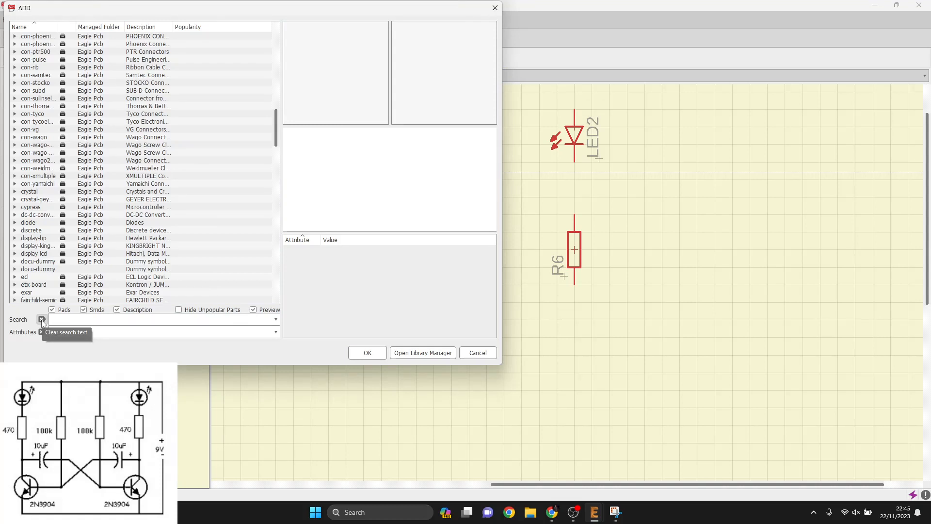
pyautogui.click(68, 320)
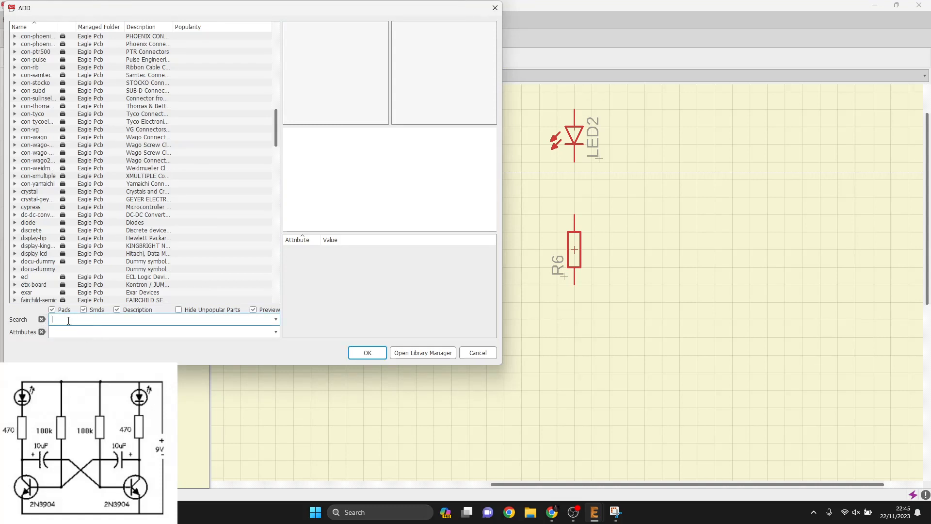
pyautogui.write('capacitor')
pyautogui.press('Return')
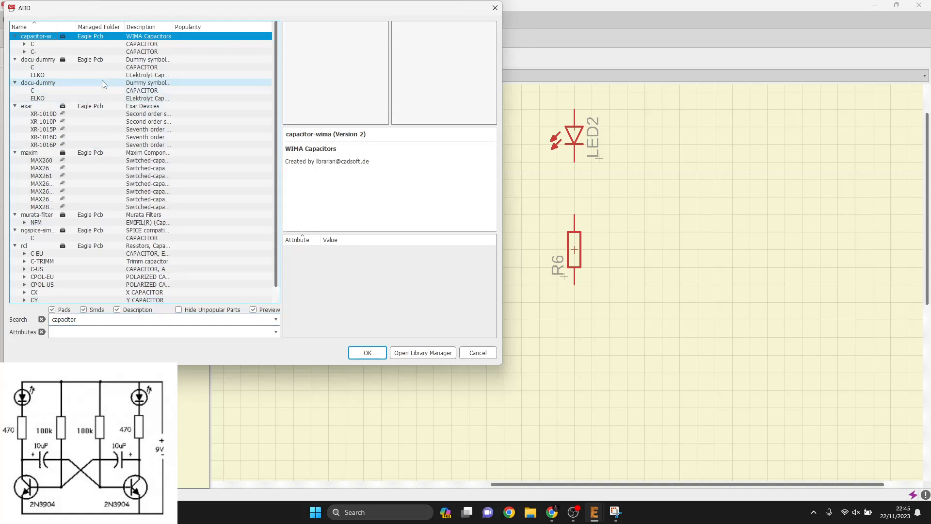
pyautogui.scroll(-1, 63, 216)
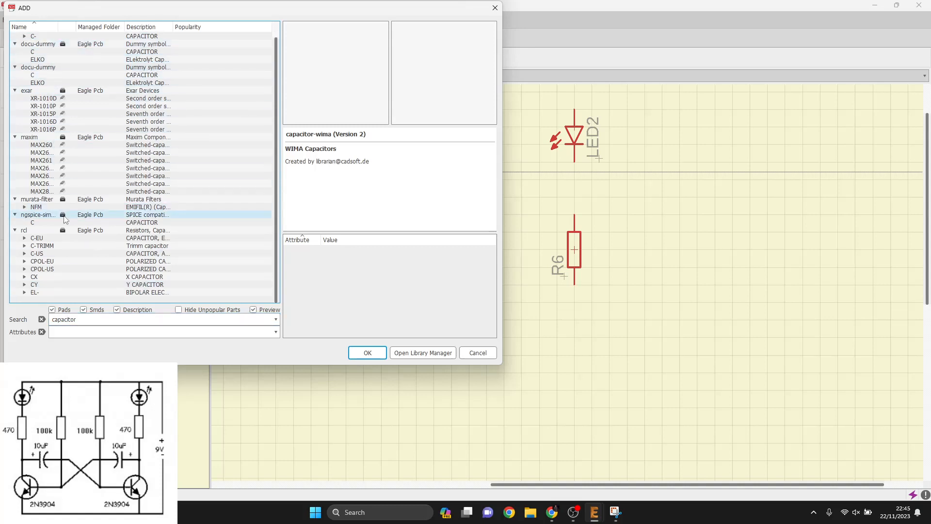
pyautogui.doubleClick(34, 239)
pyautogui.click(62, 46)
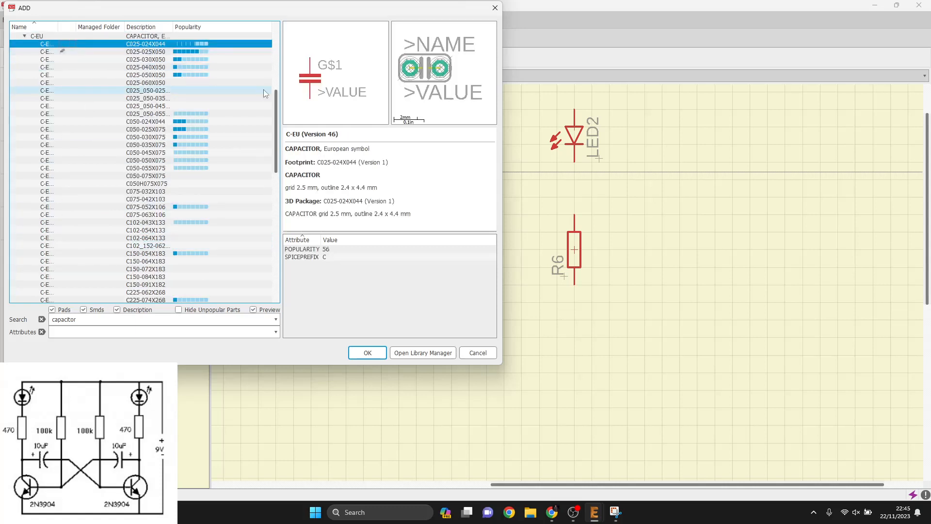
pyautogui.click(24, 36)
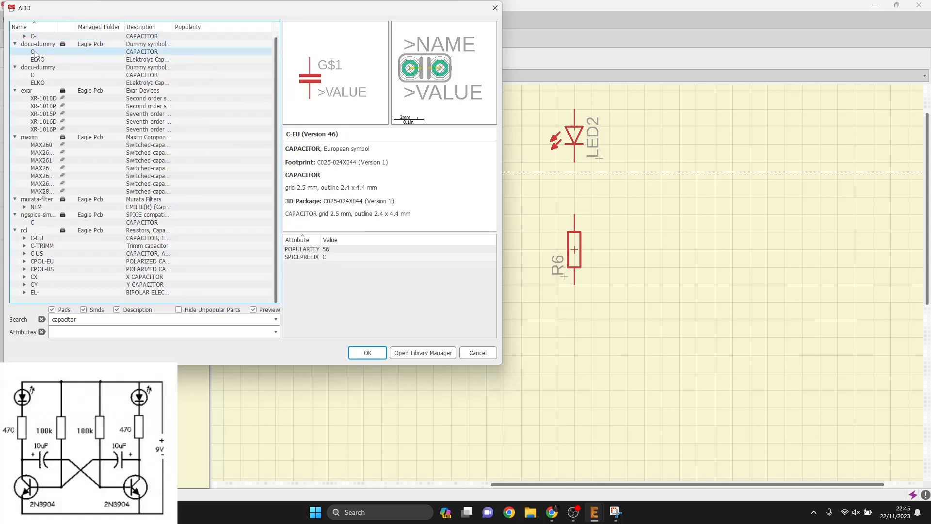
# Examine the polarized CPOL-EU capacitor footprints in the rcl library from 085CS_1AR through 150CLZ-0810 to B/3528-21W
pyautogui.click(25, 261)
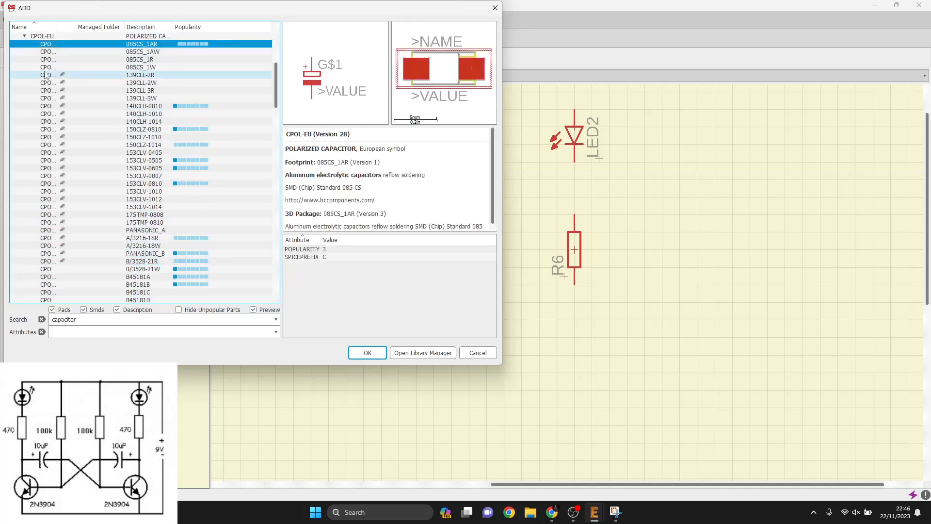
pyautogui.click(44, 73)
pyautogui.click(48, 60)
pyautogui.click(53, 97)
pyautogui.click(54, 129)
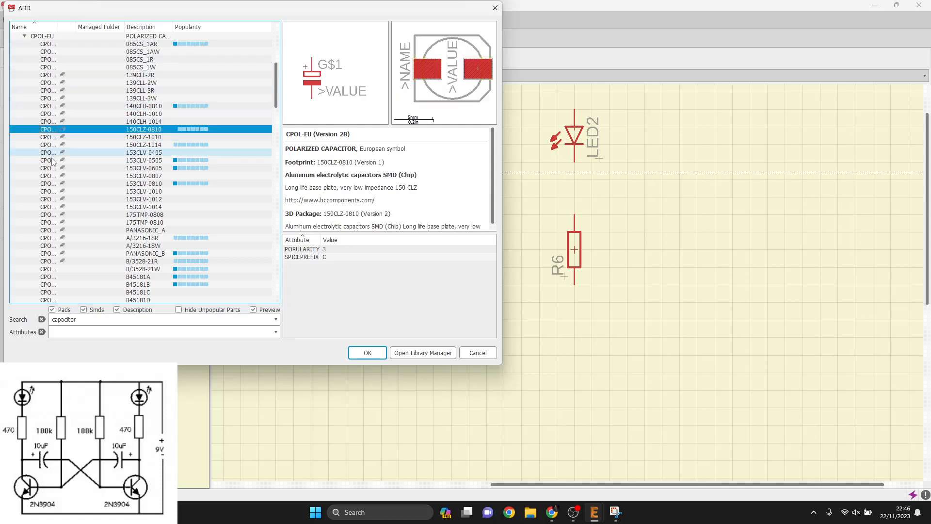
pyautogui.scroll(-1, 53, 165)
pyautogui.click(48, 175)
pyautogui.click(47, 222)
pyautogui.click(46, 245)
pyautogui.scroll(-1, 45, 254)
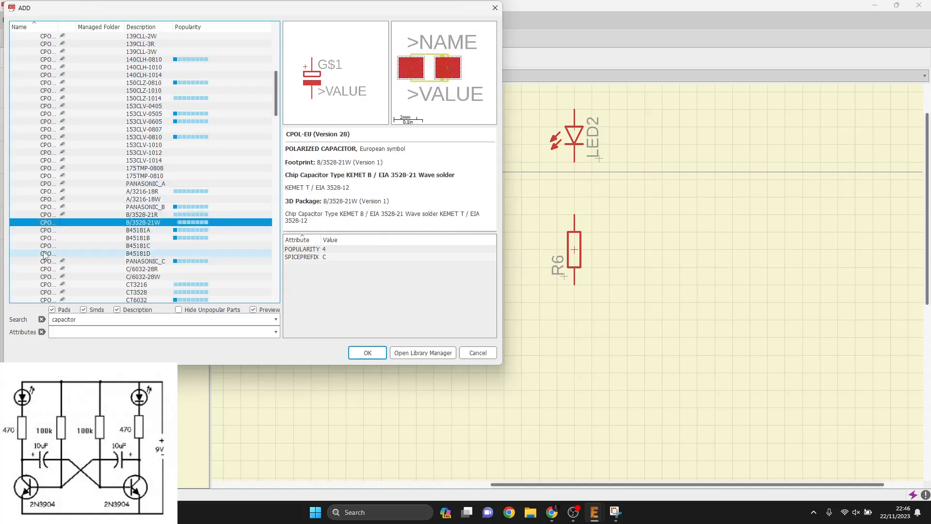
# Examine the polarized CPOL-EU capacitor footprints from B45181B through CT6032 to D/7343-31W
pyautogui.click(45, 253)
pyautogui.scroll(-1, 48, 249)
pyautogui.click(51, 214)
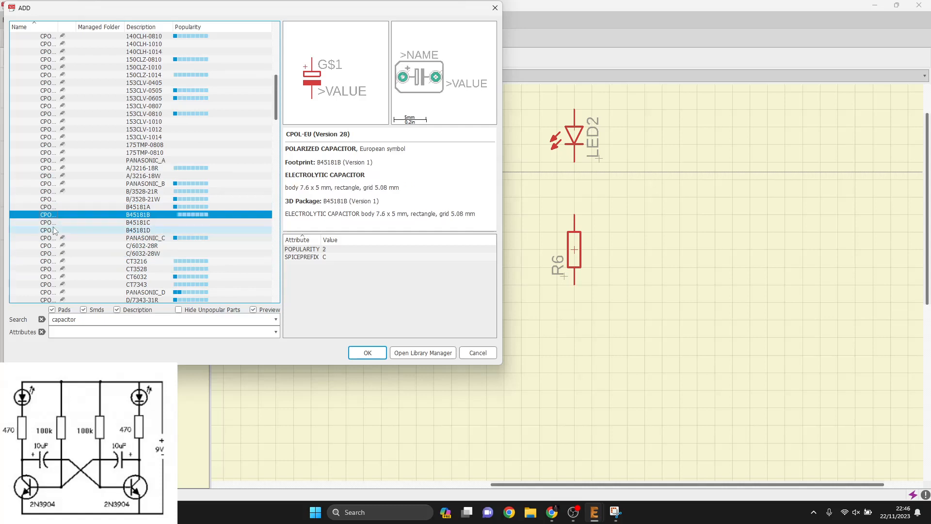
pyautogui.click(54, 229)
pyautogui.click(54, 245)
pyautogui.click(54, 268)
pyautogui.click(54, 277)
pyautogui.scroll(-1, 54, 272)
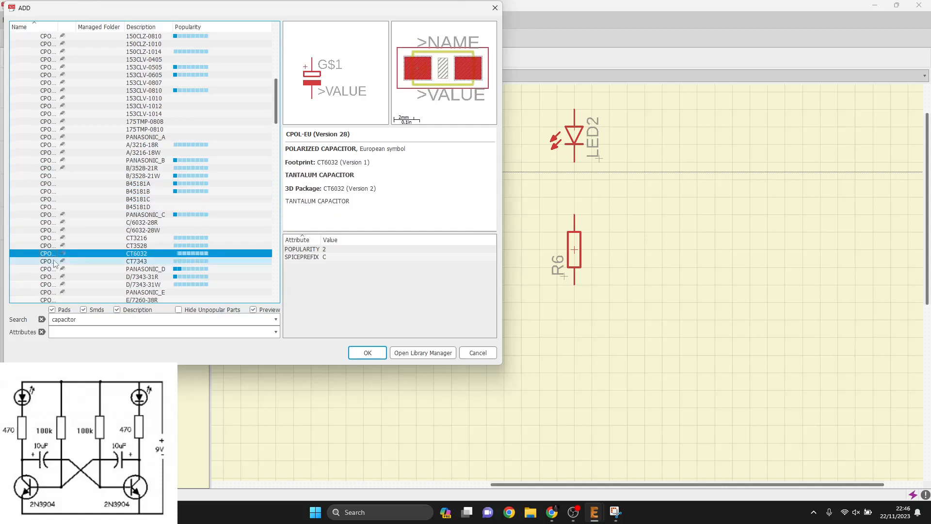
pyautogui.click(56, 264)
pyautogui.click(57, 276)
pyautogui.click(57, 284)
pyautogui.scroll(-2, 58, 262)
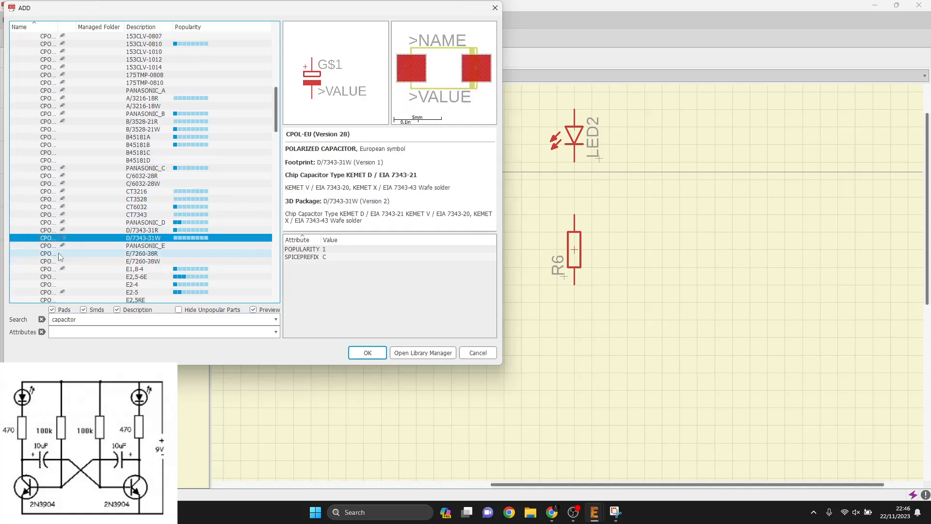
pyautogui.scroll(-1, 58, 256)
# Compare the round electrolytic CPOL-EU footprints, including E2,5-6E and E2-4
pyautogui.click(49, 245)
pyautogui.click(51, 253)
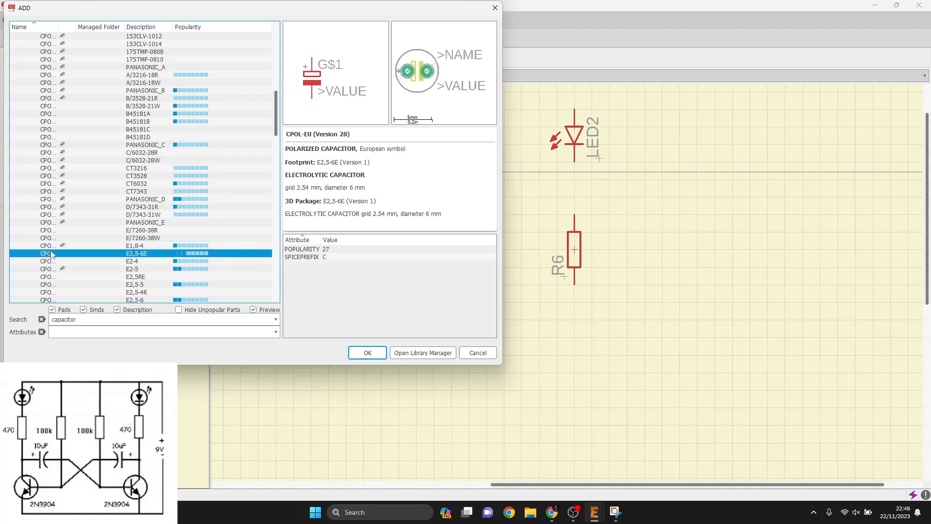
pyautogui.click(52, 238)
pyautogui.click(54, 245)
pyautogui.click(53, 254)
pyautogui.click(46, 263)
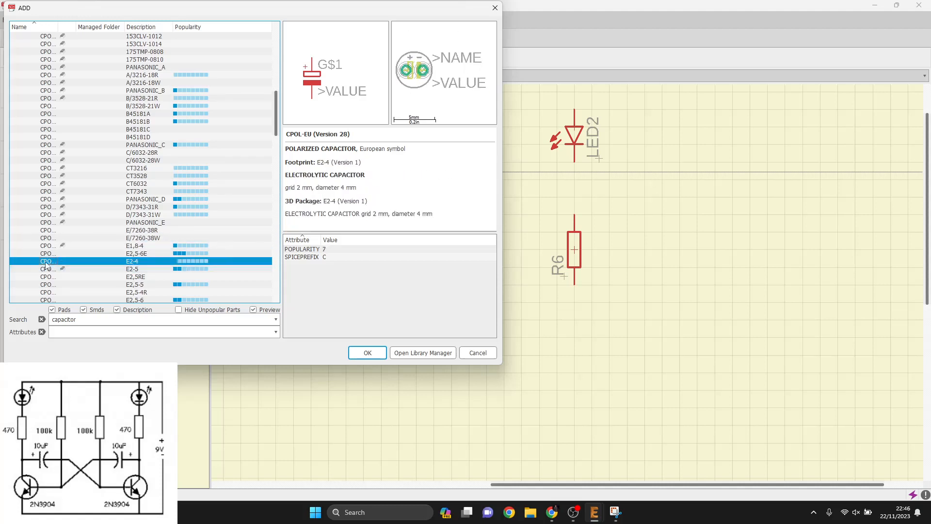
# Choose the CPOL-EU capacitor with footprint E2,5-6E, rotate it 270 degrees, and place it below and between R5 and R6
pyautogui.doubleClick(46, 263)
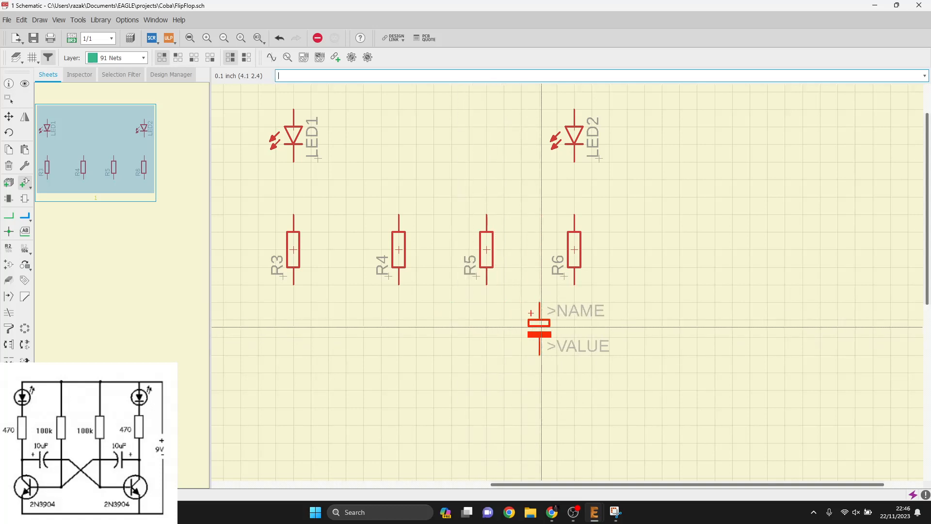
pyautogui.rightClick(533, 333)
pyautogui.rightClick(524, 336)
pyautogui.rightClick(525, 337)
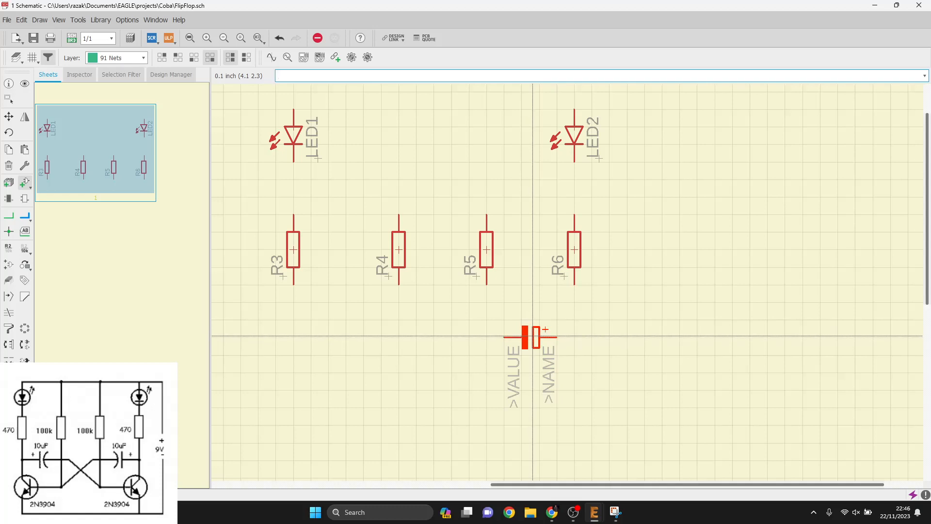
pyautogui.click(530, 337)
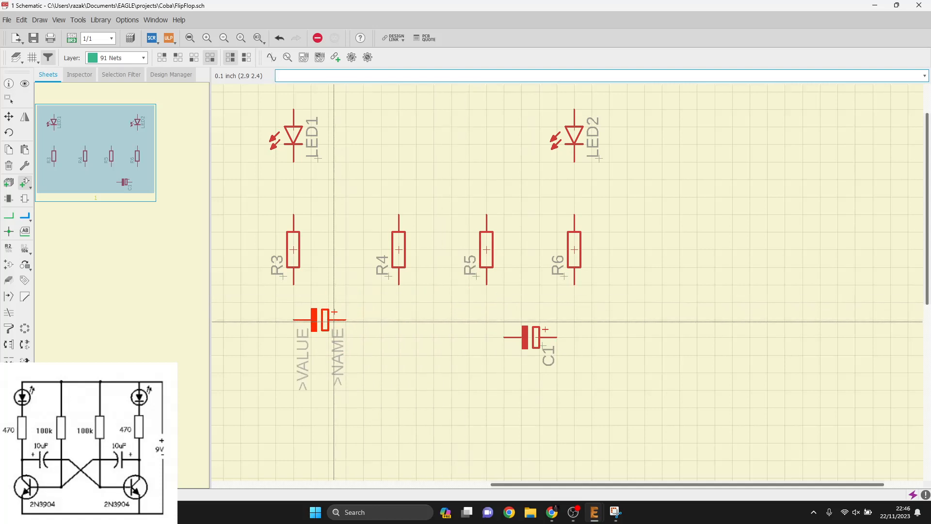
pyautogui.click(345, 320)
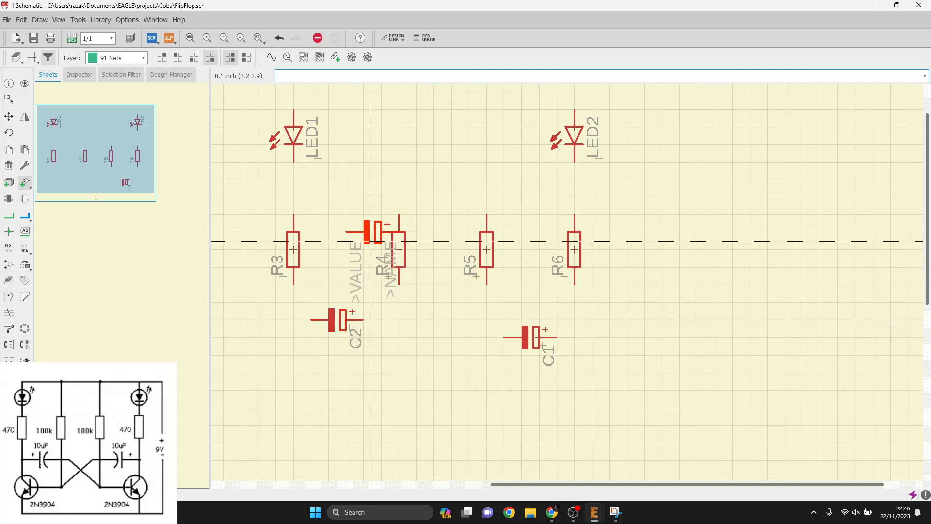
pyautogui.hotkey('ctrl', 'z')
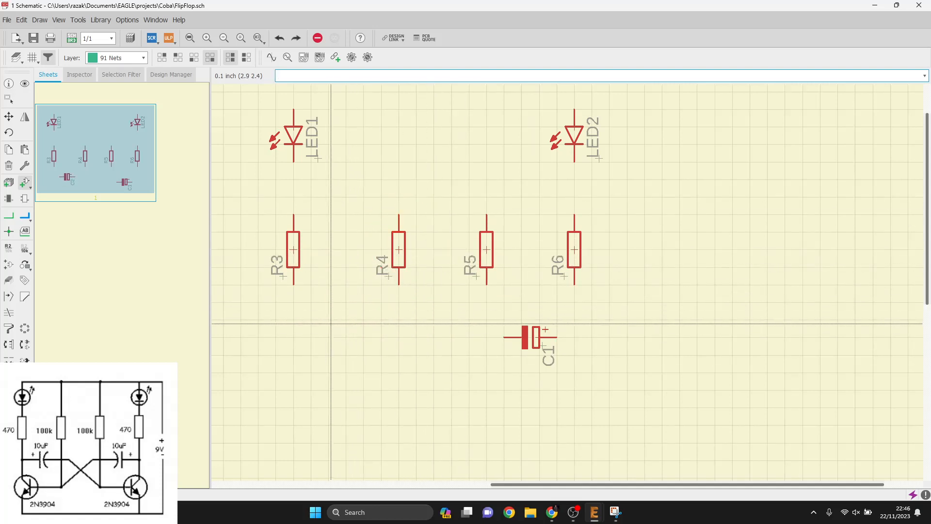
pyautogui.press('Escape')
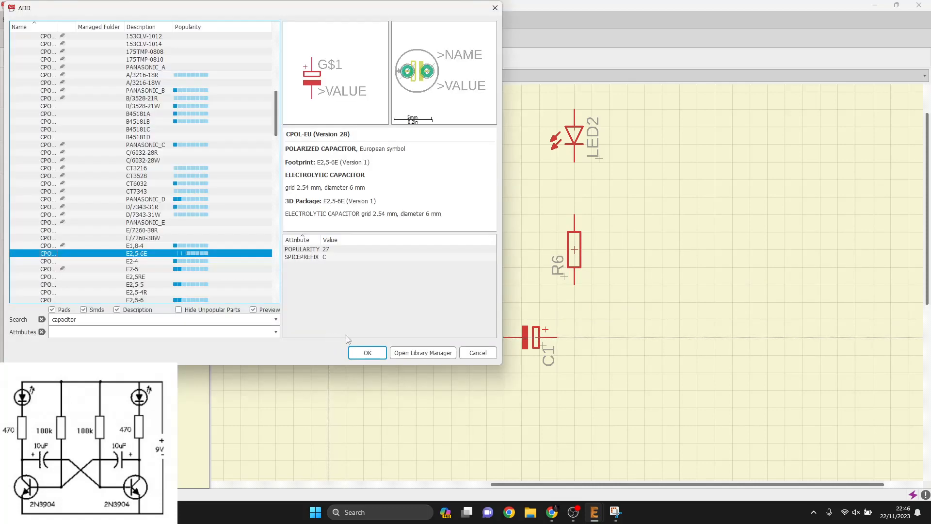
pyautogui.press('Escape')
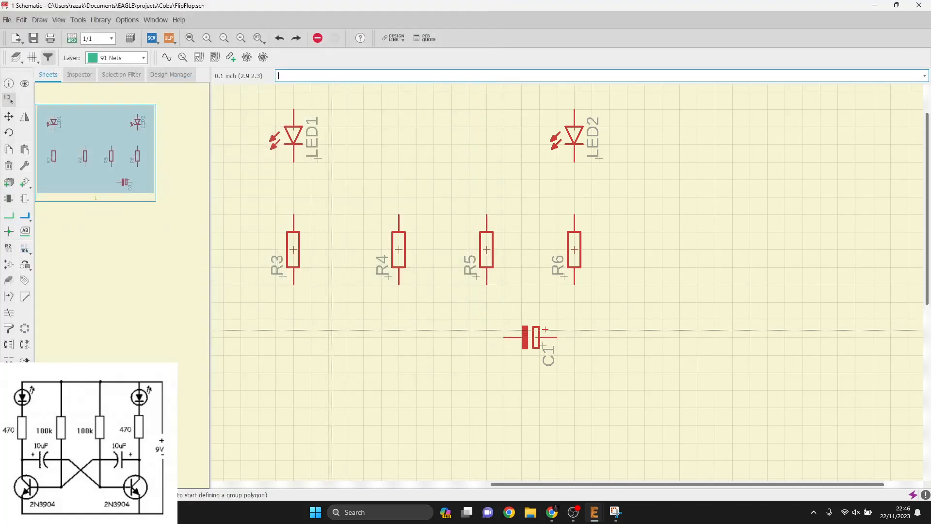
# Copy capacitor C1 to a spot below and between R3 and R4, level with the original
pyautogui.click(9, 150)
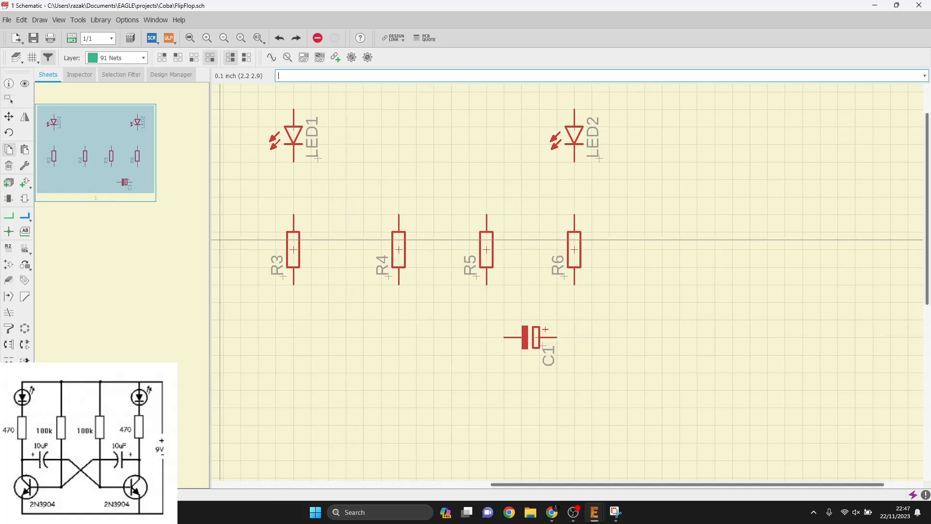
pyautogui.click(529, 336)
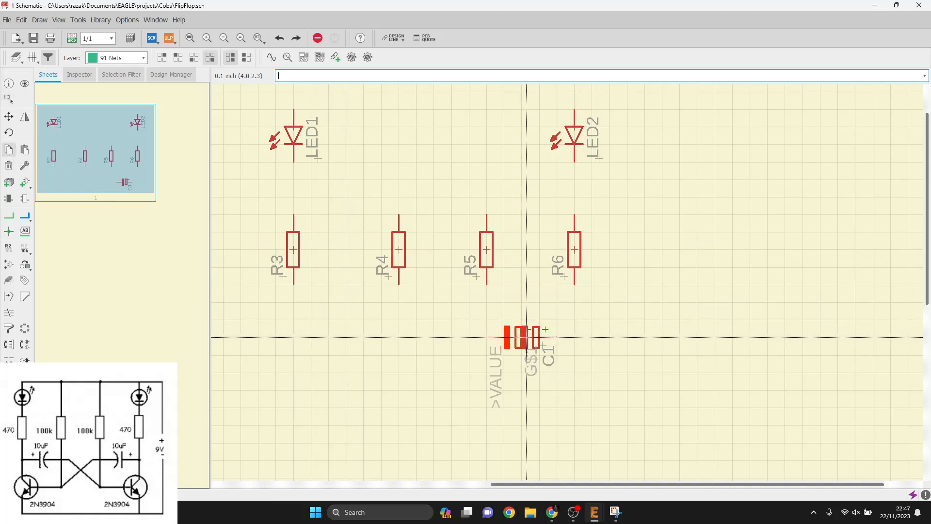
pyautogui.click(352, 333)
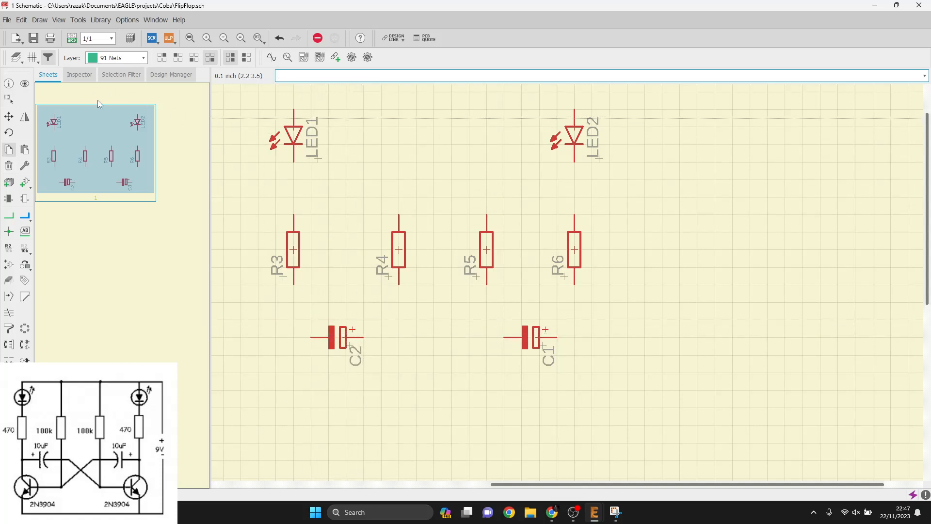
pyautogui.click(9, 117)
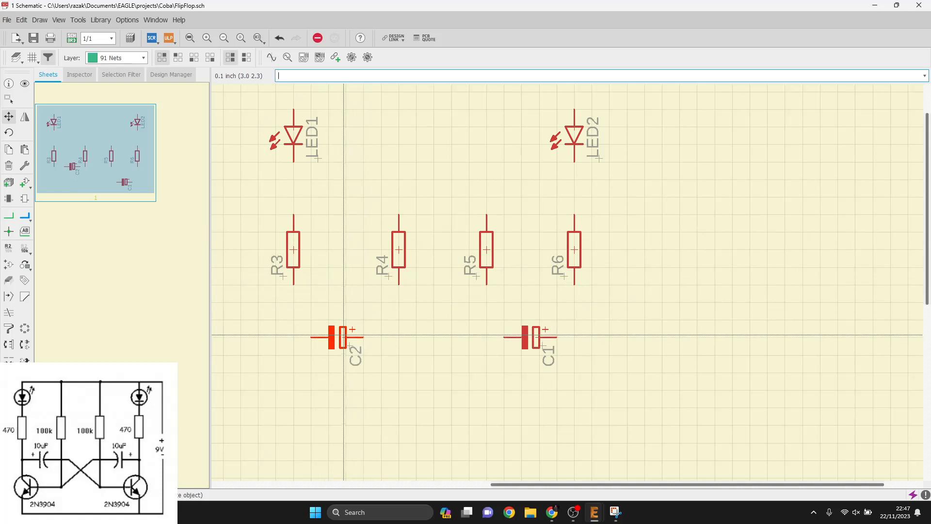
pyautogui.click(344, 335)
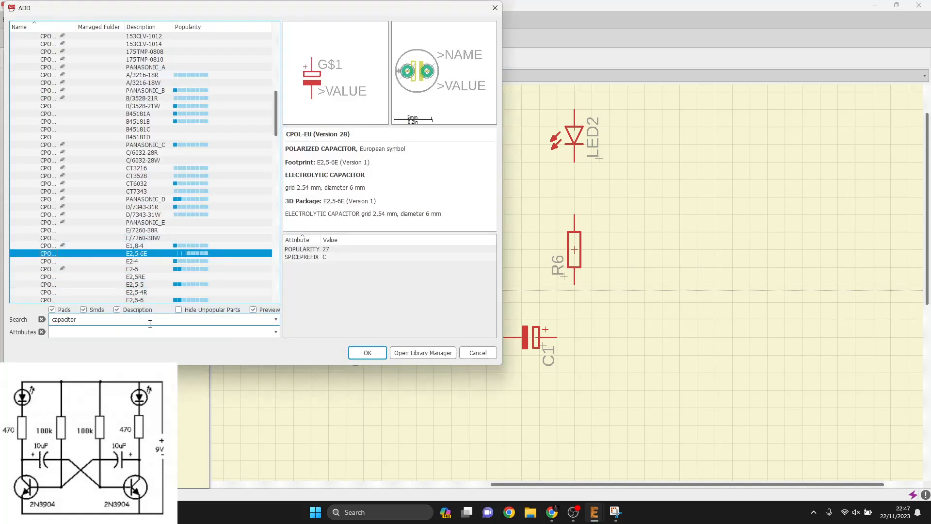
# Search the component library for transistor N3094, and search for TIP120 instead
pyautogui.moveTo(83, 320); pyautogui.dragTo(10, 324)
pyautogui.write('@')
pyautogui.write('N3094')
pyautogui.press('Return')
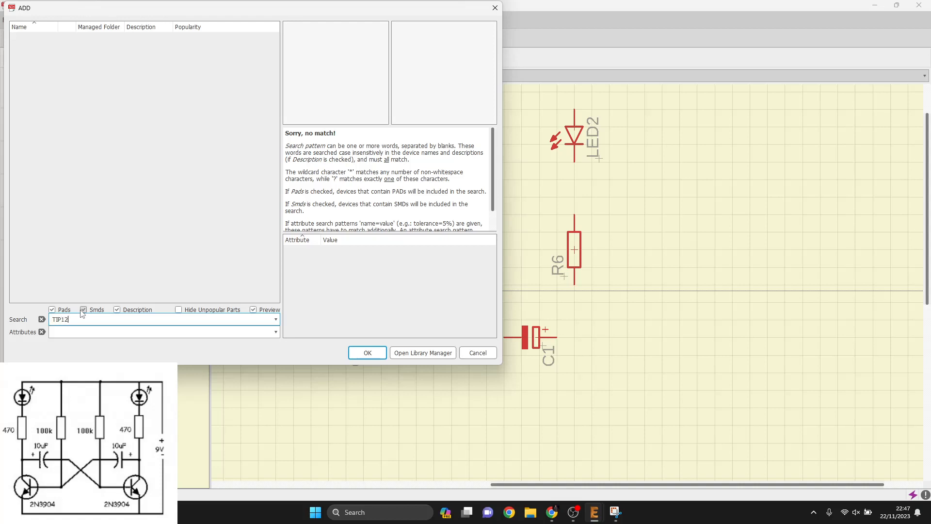
pyautogui.write('0')
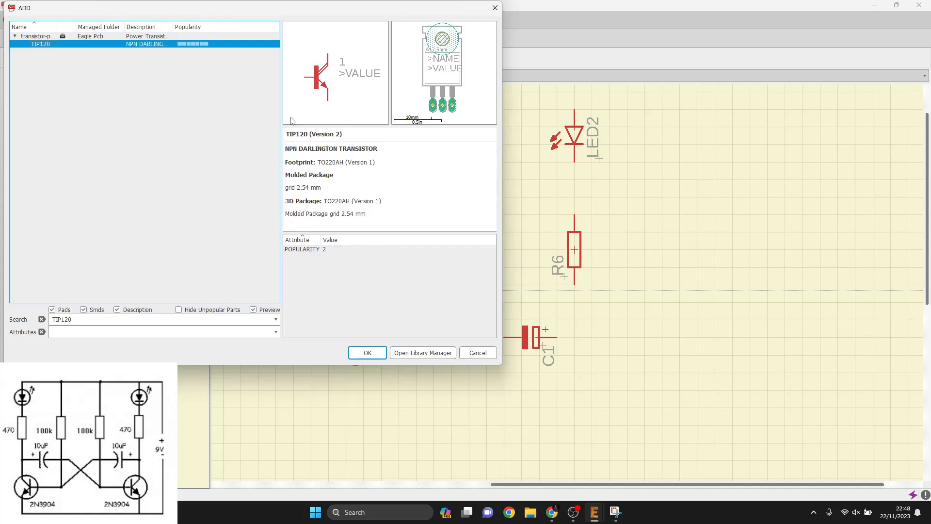
# Add the TIP120 NPN Darlington transistor, placing one below C1 and a second below C2 in the same upright orientation
pyautogui.click(358, 353)
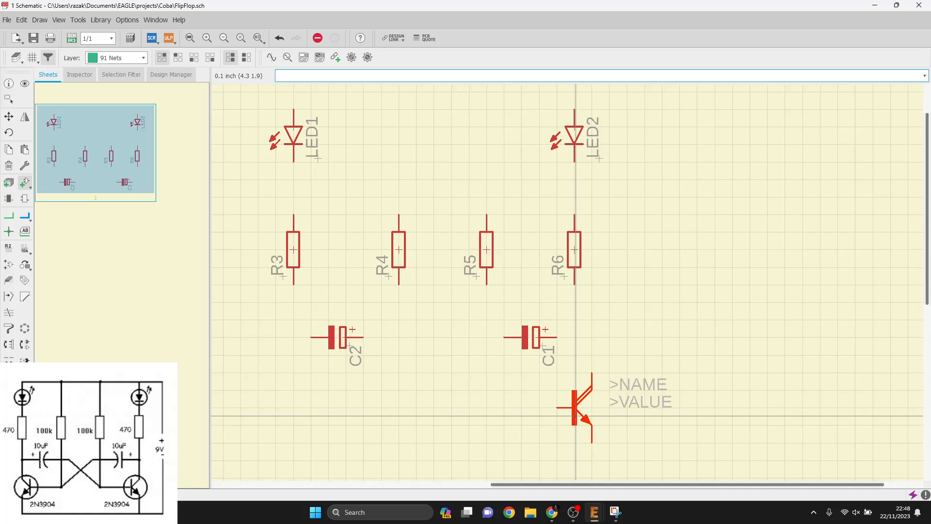
pyautogui.click(575, 415)
pyautogui.rightClick(395, 407)
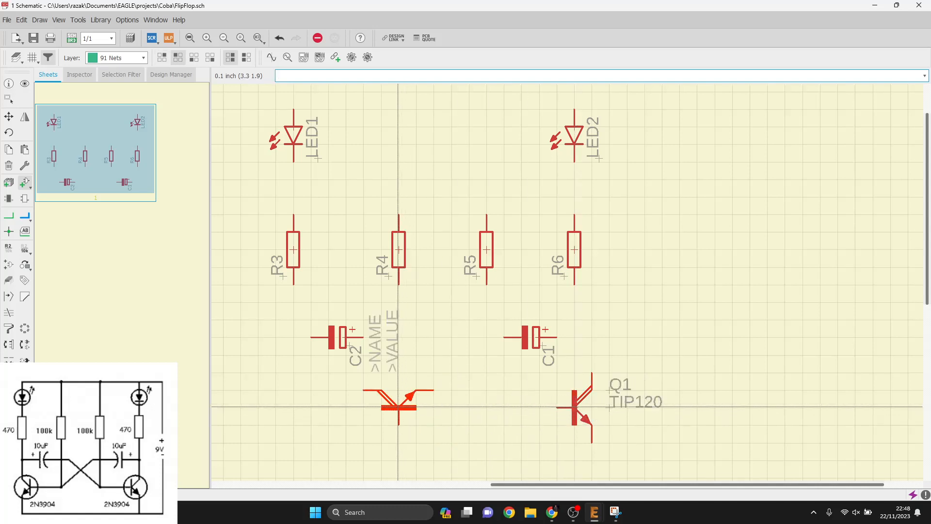
pyautogui.rightClick(385, 407)
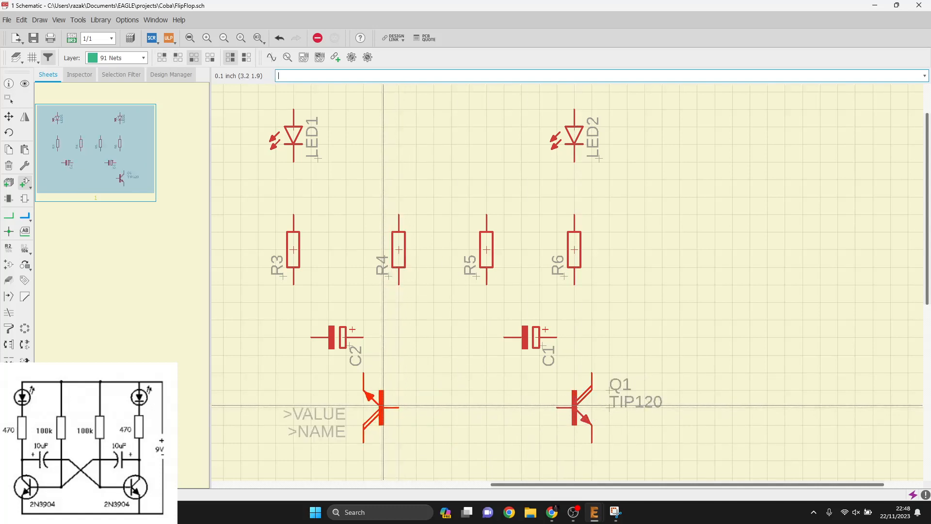
pyautogui.rightClick(384, 404)
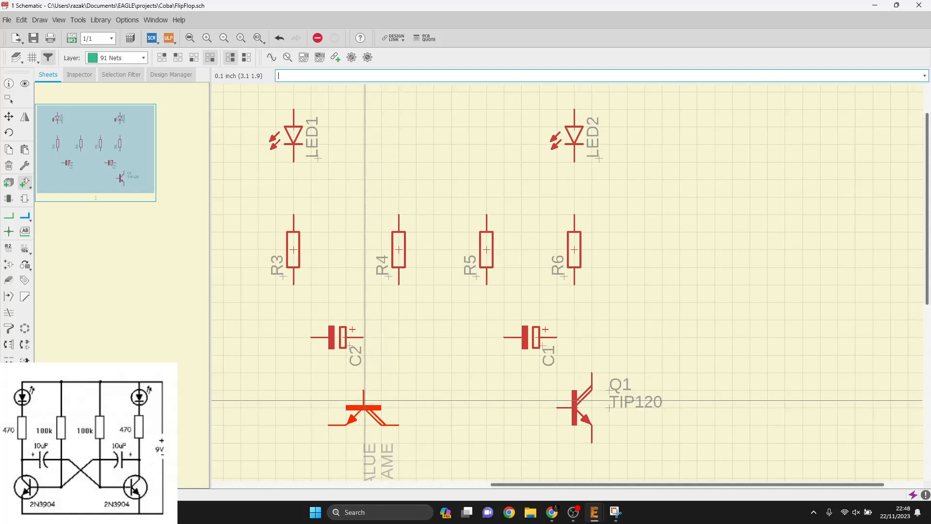
pyautogui.rightClick(358, 401)
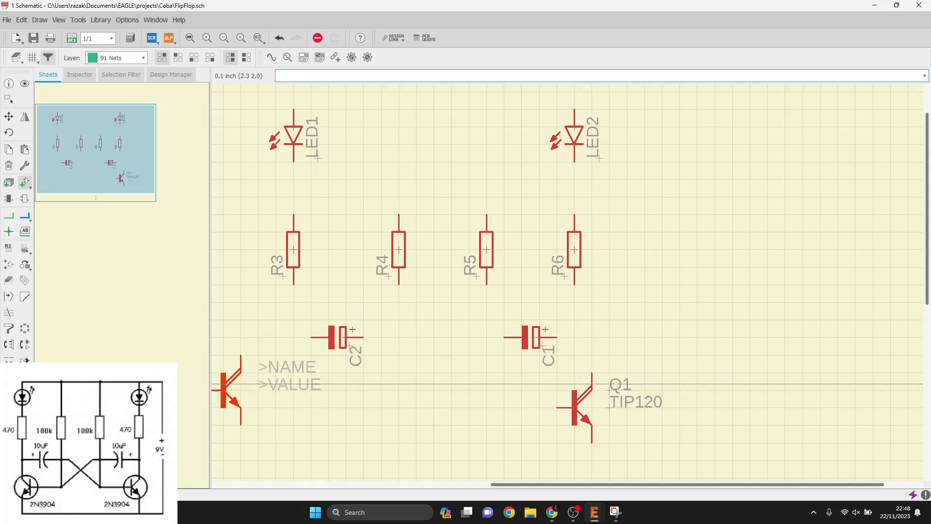
pyautogui.click(363, 402)
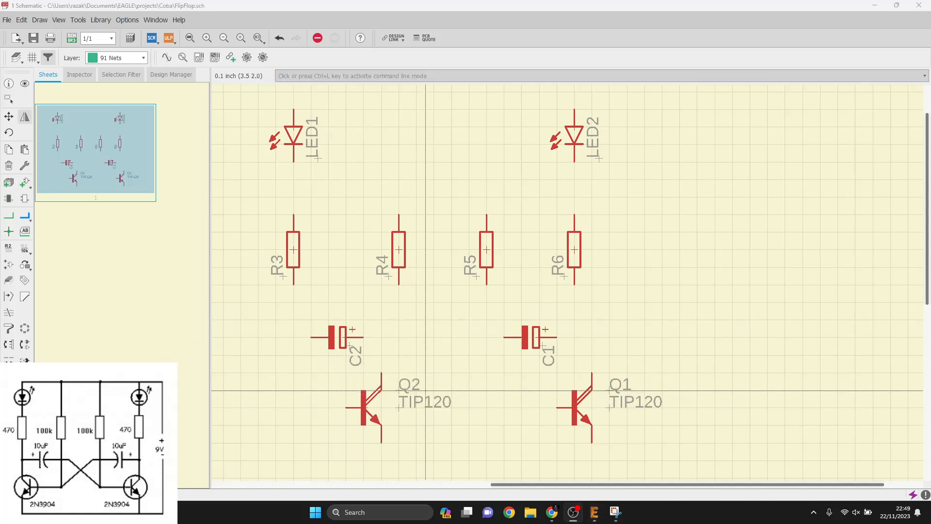
# Mirror transistor Q2 horizontally and move it directly beneath R3, level with Q1
pyautogui.click(26, 119)
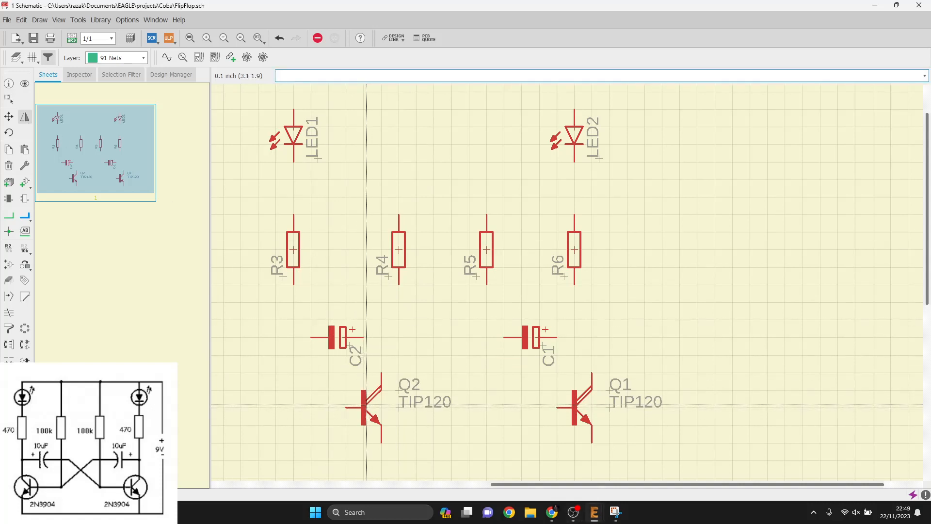
pyautogui.click(366, 404)
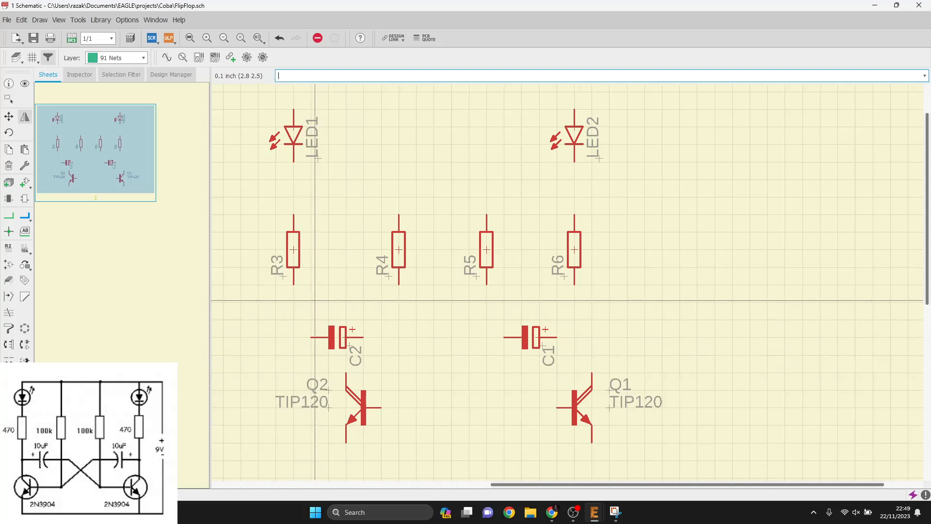
pyautogui.click(9, 117)
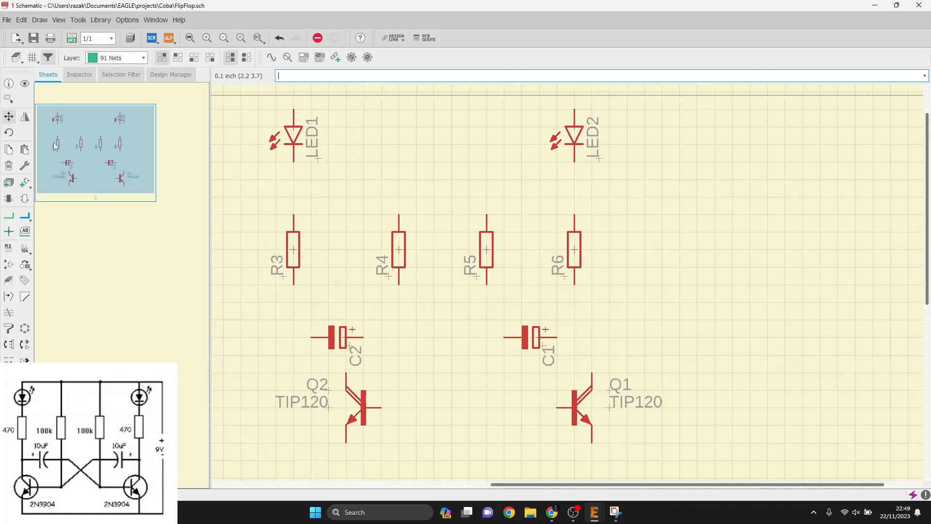
pyautogui.click(363, 407)
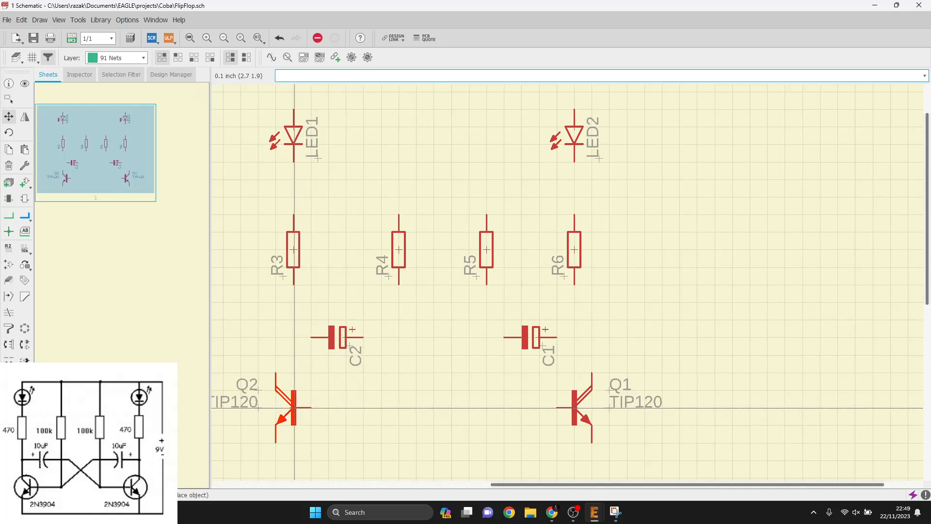
pyautogui.click(295, 407)
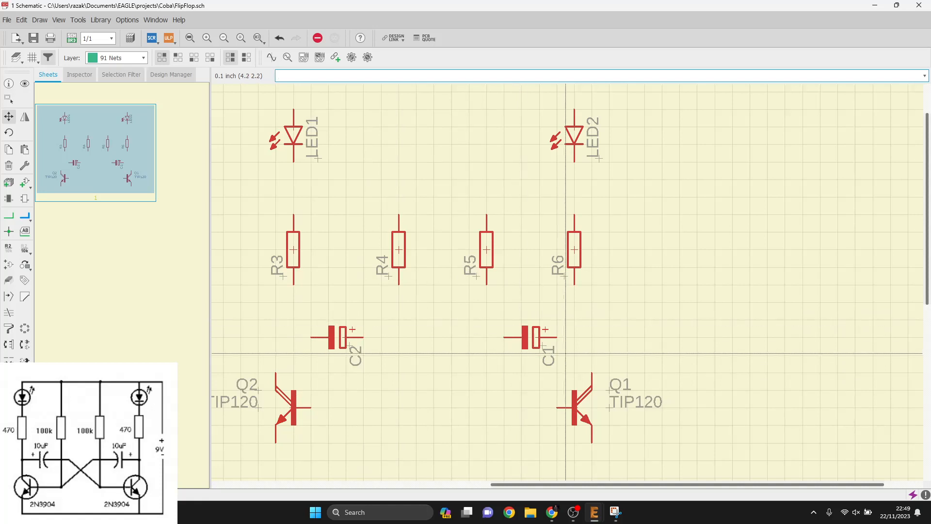
# Move transistor Q1 0.1 inch to the right, keeping it level with Q2
pyautogui.click(606, 392)
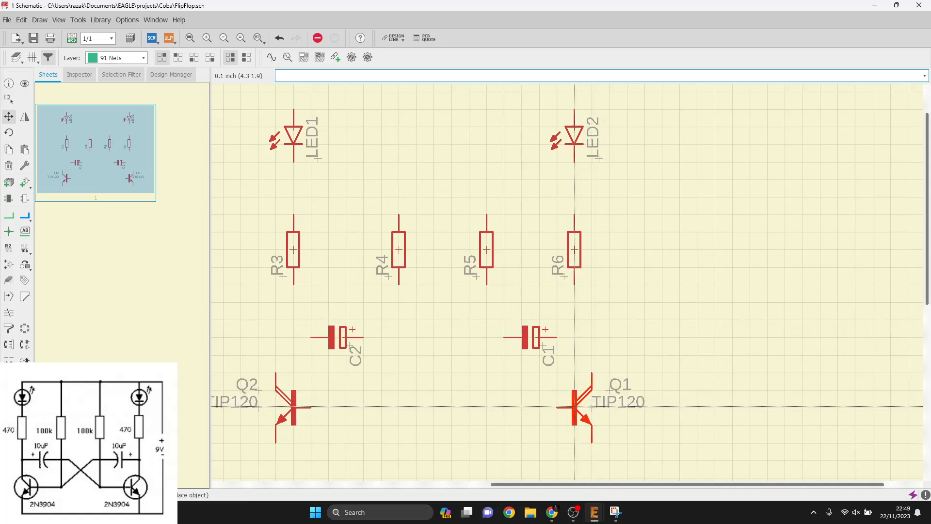
pyautogui.click(589, 408)
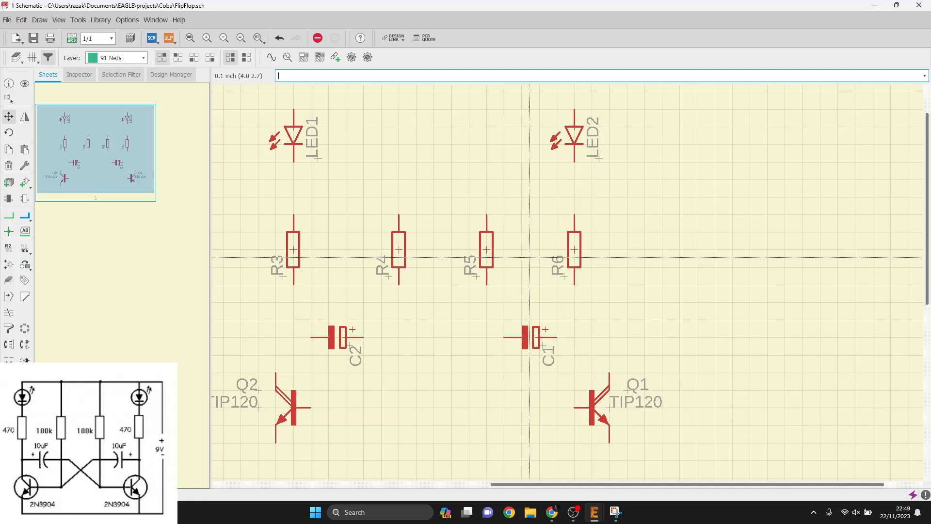
pyautogui.scroll(-2, 604, 269)
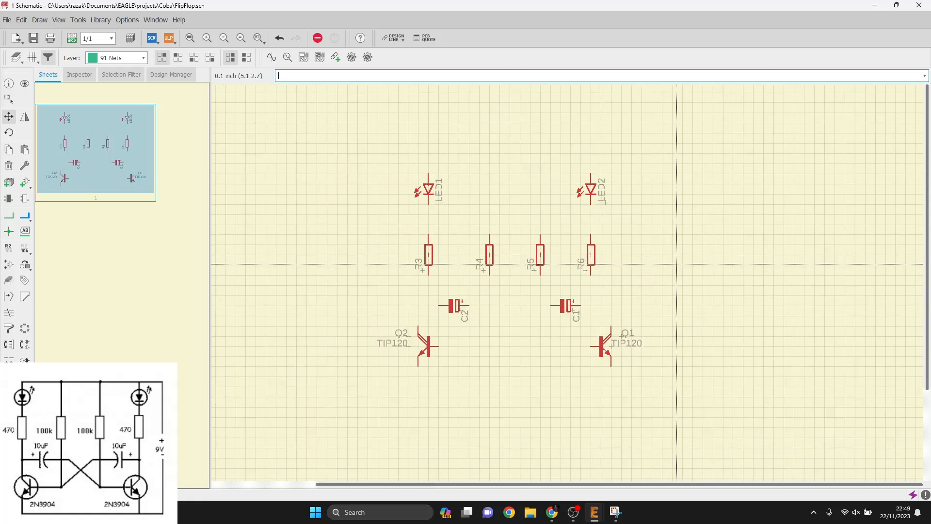
pyautogui.moveTo(711, 259); pyautogui.dragTo(632, 228, button='middle')
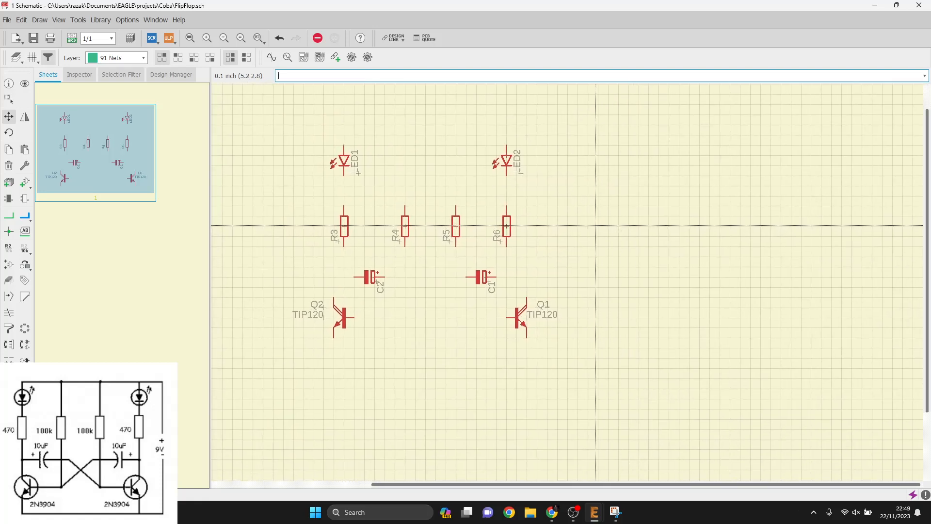
pyautogui.scroll(1, 588, 224)
pyautogui.scroll(1, 583, 225)
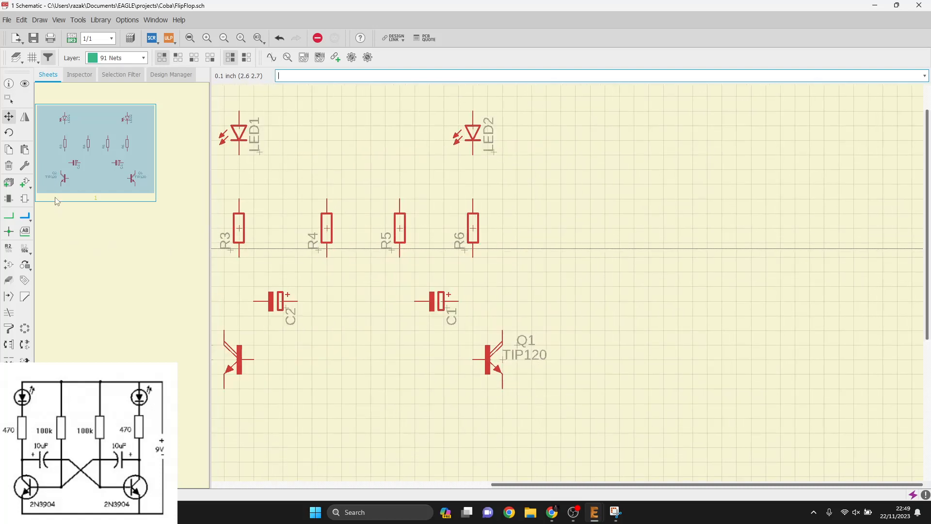
# Search the component library for Battery and examine the symbols and footprints of the CR2032, CR2430 and CR2450 cells
pyautogui.click(25, 183)
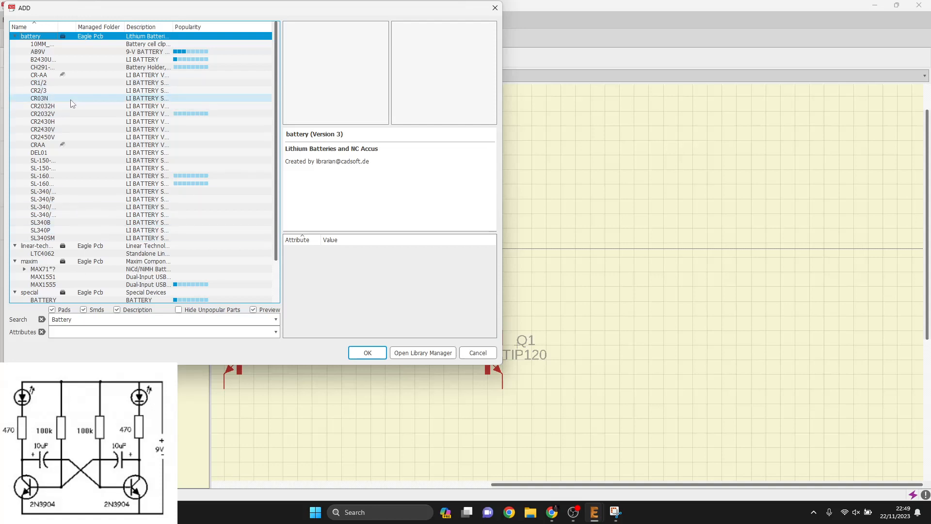
pyautogui.click(65, 102)
pyautogui.click(65, 106)
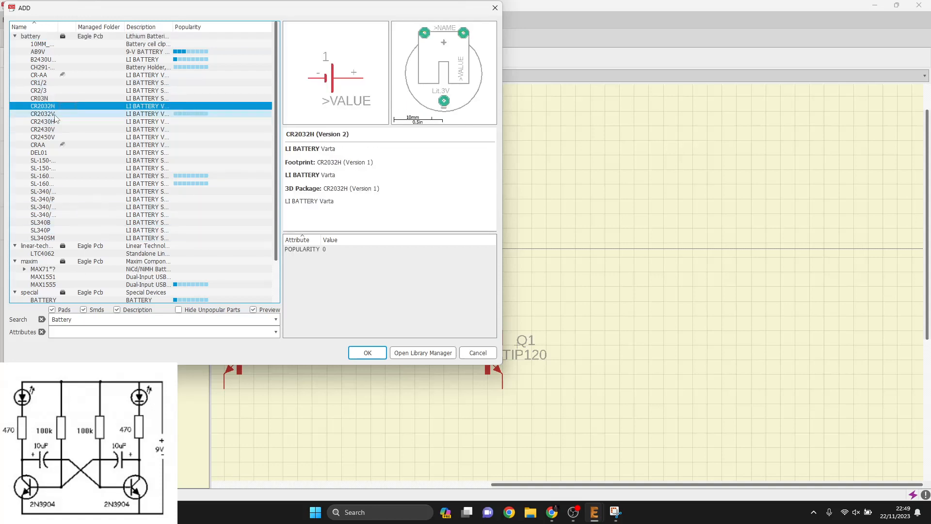
pyautogui.click(50, 114)
pyautogui.click(51, 122)
pyautogui.click(49, 129)
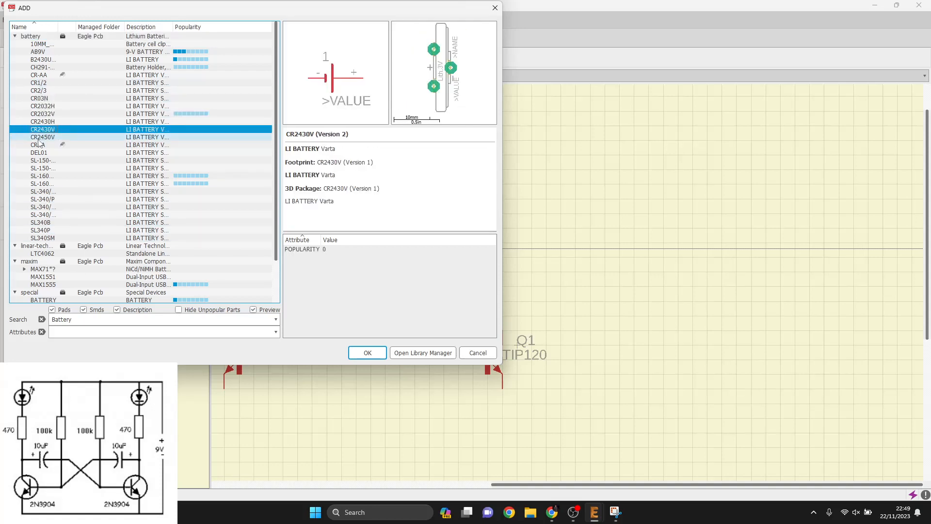
pyautogui.click(40, 138)
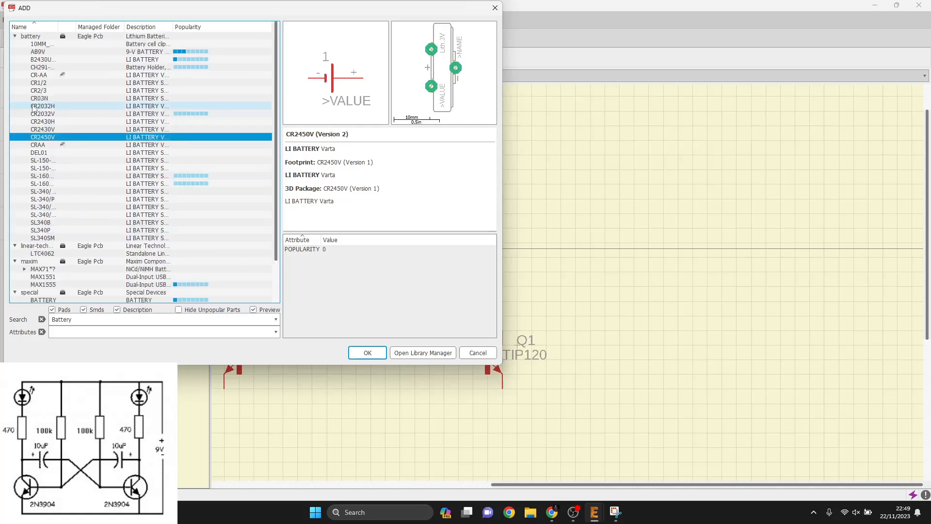
pyautogui.click(59, 109)
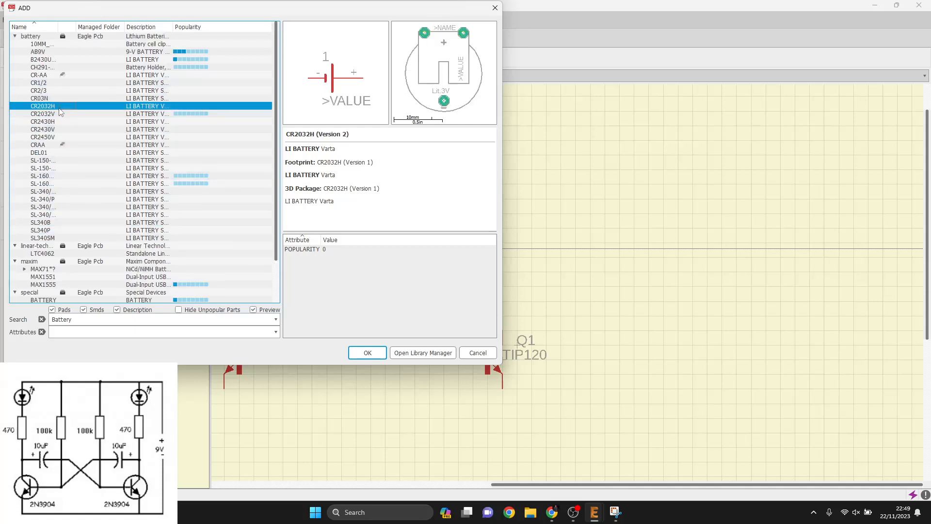
# Search the component library for Cr2032, and search for battery instead
pyautogui.moveTo(98, 308); pyautogui.dragTo(23, 295)
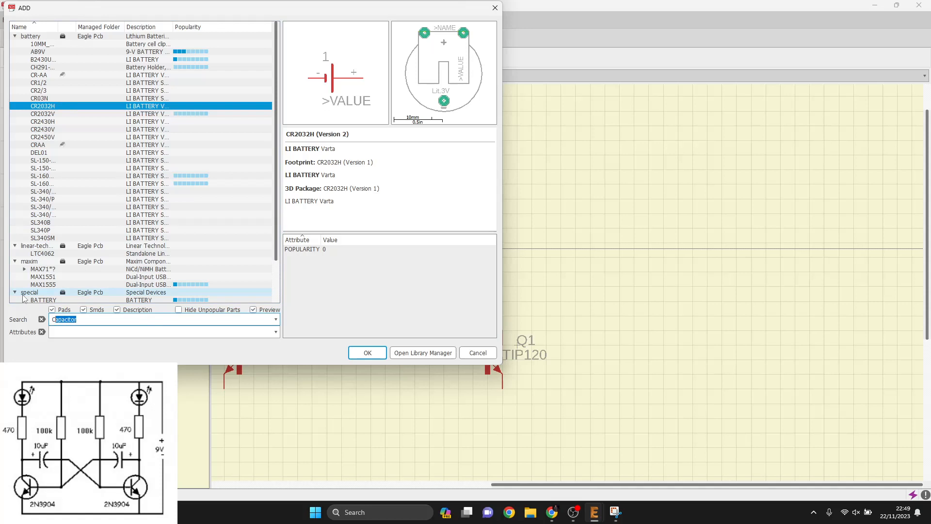
pyautogui.write('Cr2032')
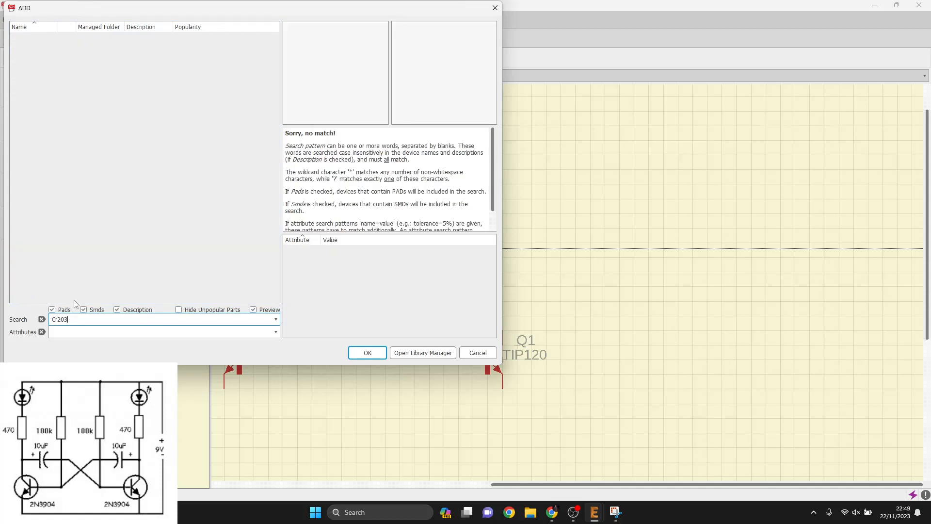
pyautogui.press('BackSpace')
pyautogui.press('BackSpace')
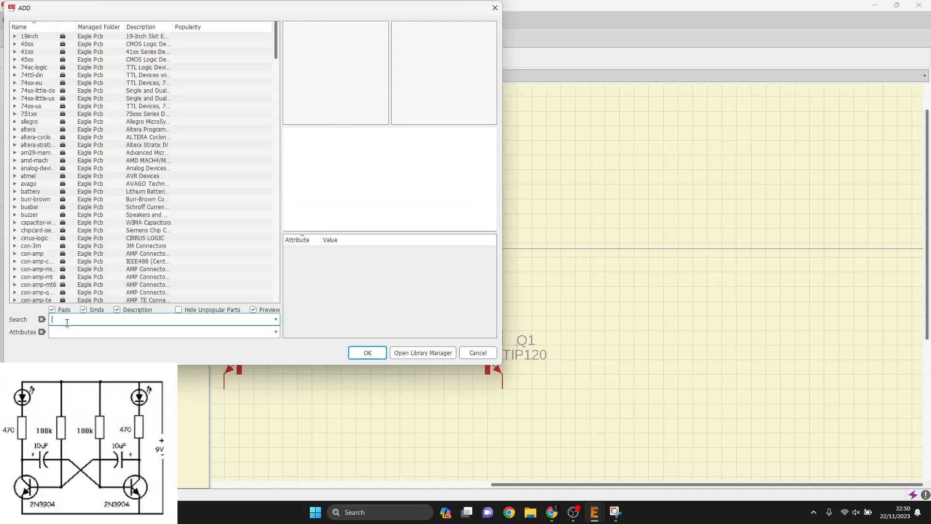
pyautogui.write('battery')
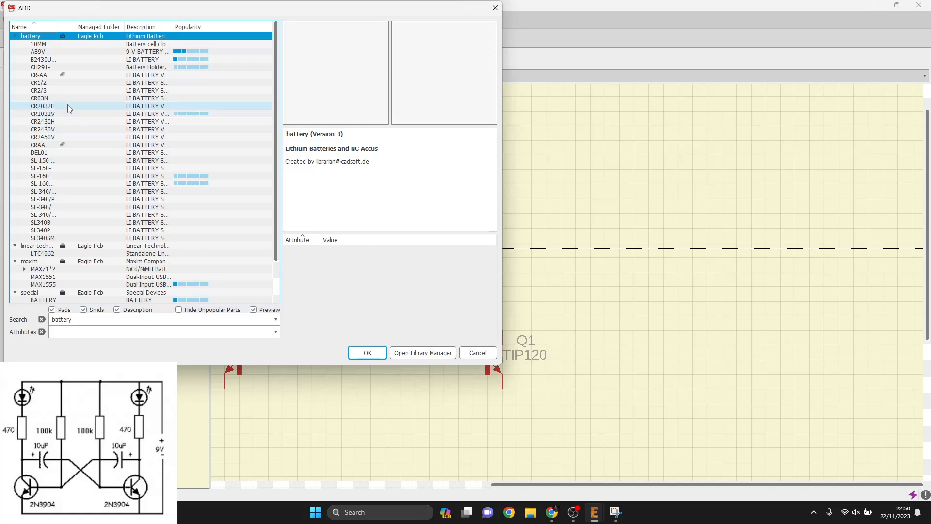
# Examine the symbols and footprints of the CR and SL lithium batteries and the LTC4062 to find a suitable power source
pyautogui.click(46, 121)
pyautogui.click(44, 137)
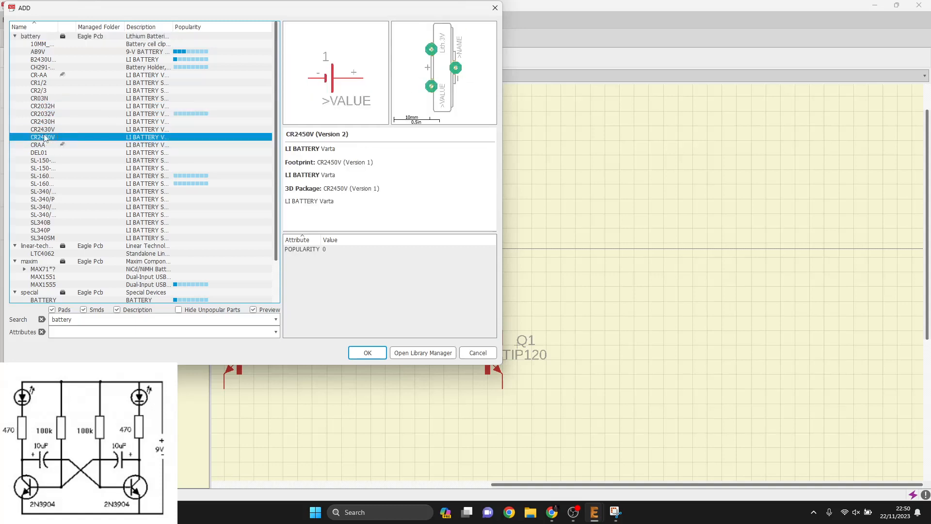
pyautogui.click(43, 145)
pyautogui.click(42, 176)
pyautogui.click(41, 192)
pyautogui.click(41, 214)
pyautogui.click(40, 239)
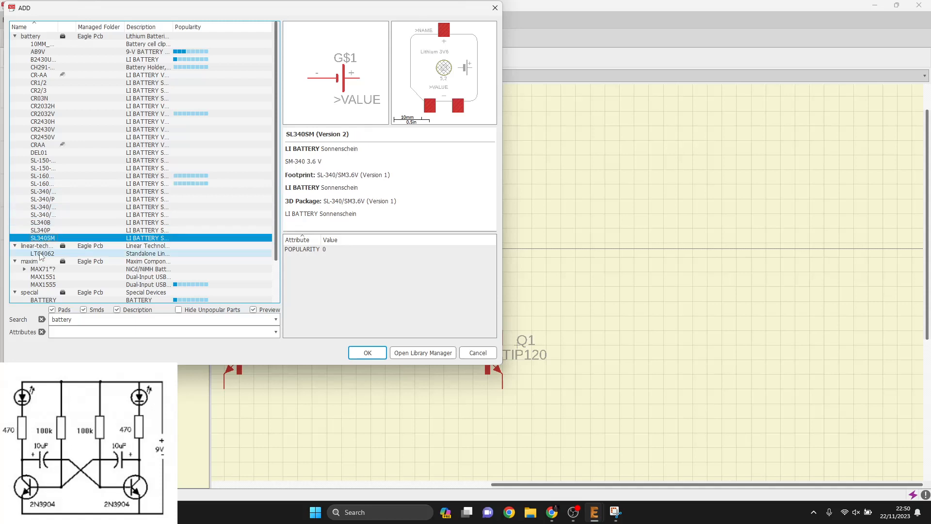
pyautogui.click(42, 253)
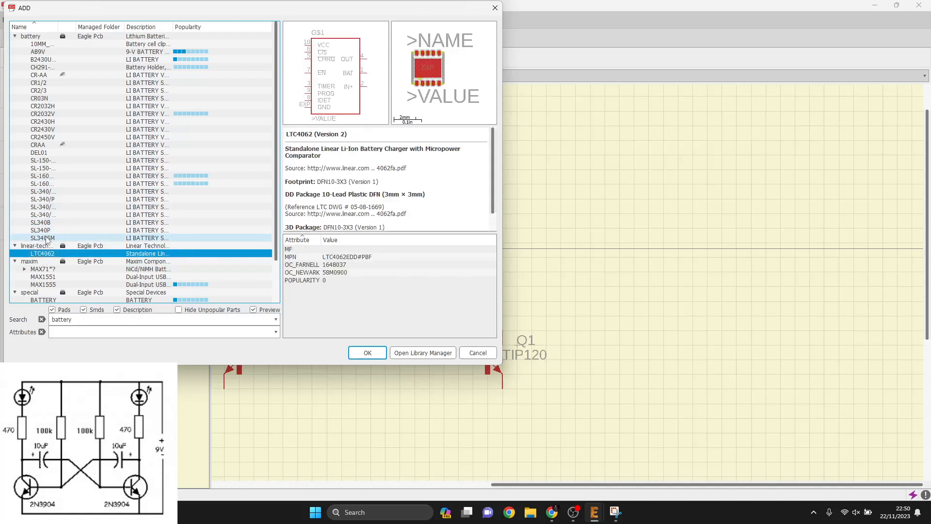
pyautogui.click(40, 230)
pyautogui.click(41, 238)
pyautogui.click(48, 223)
pyautogui.click(47, 231)
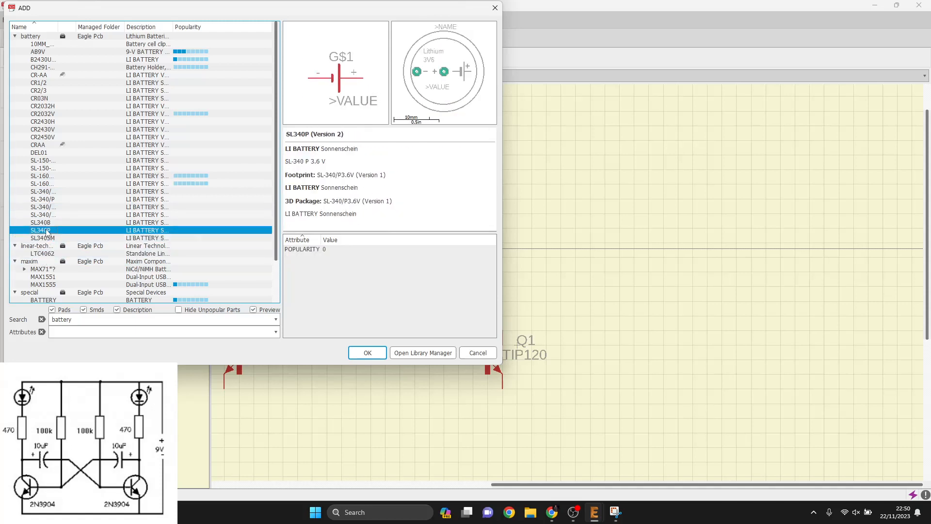
pyautogui.click(48, 223)
pyautogui.click(45, 215)
pyautogui.click(43, 208)
pyautogui.click(41, 199)
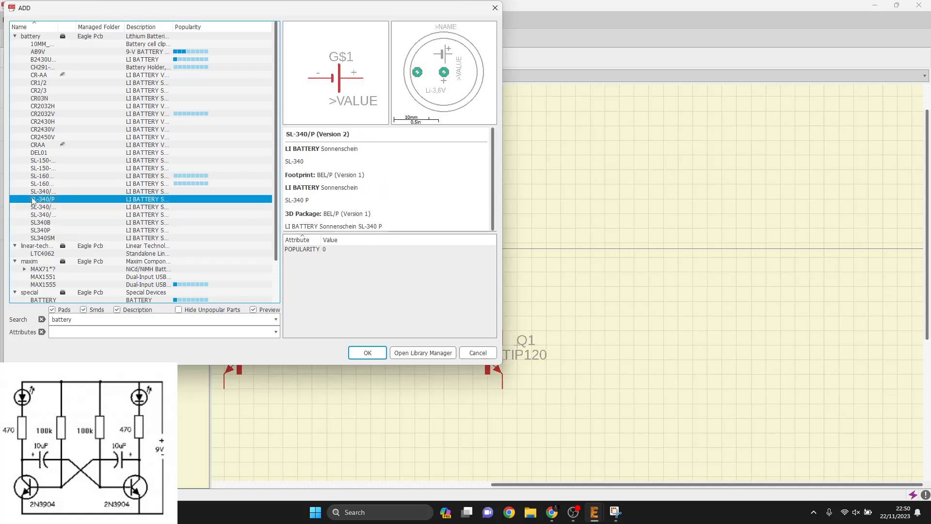
pyautogui.click(40, 184)
pyautogui.click(40, 168)
pyautogui.click(42, 153)
pyautogui.click(44, 145)
pyautogui.click(47, 129)
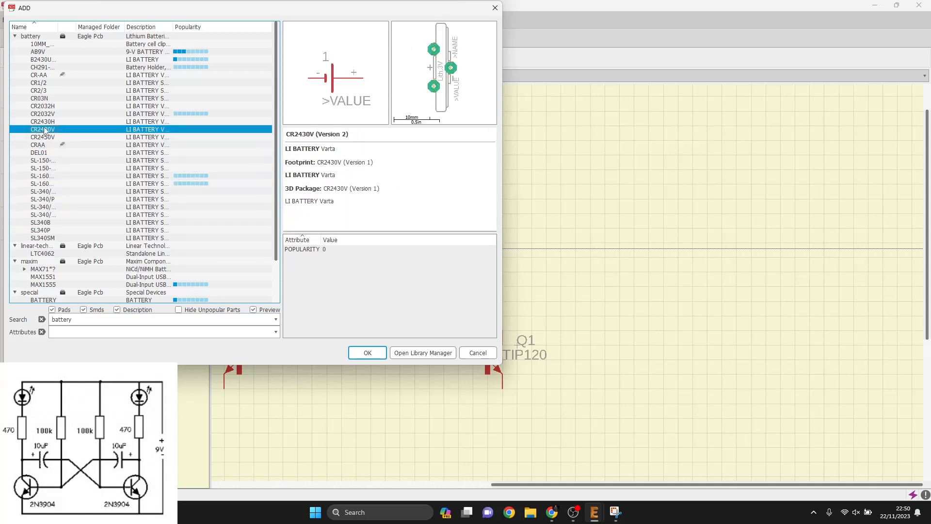
pyautogui.click(47, 121)
pyautogui.click(47, 114)
pyautogui.click(49, 105)
pyautogui.doubleClick(51, 99)
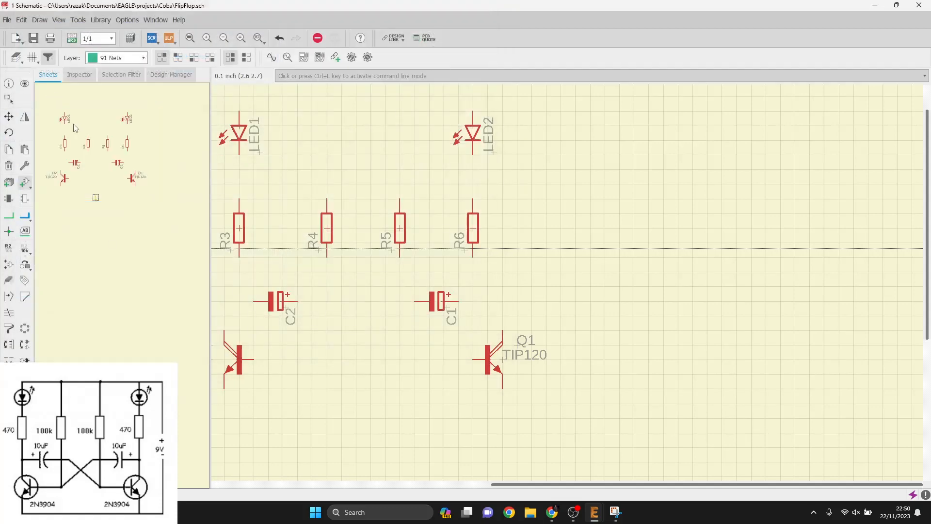
pyautogui.press('Escape')
pyautogui.click(76, 97)
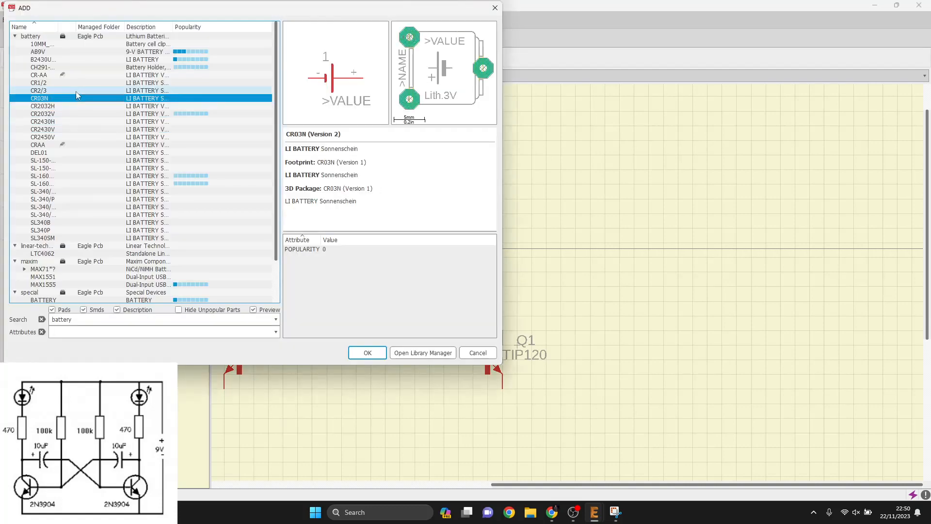
pyautogui.doubleClick(75, 90)
pyautogui.click(74, 81)
pyautogui.press('Escape')
# Add the AB9V 9-V battery clip rotated upright with its positive terminal up, well to the right of R6 and roughly level with it
pyautogui.click(48, 82)
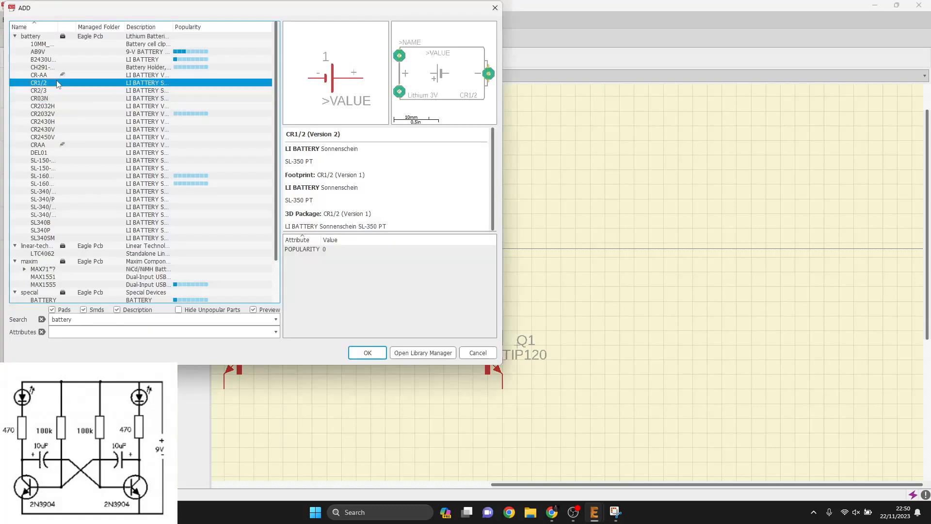
pyautogui.click(47, 74)
pyautogui.click(46, 67)
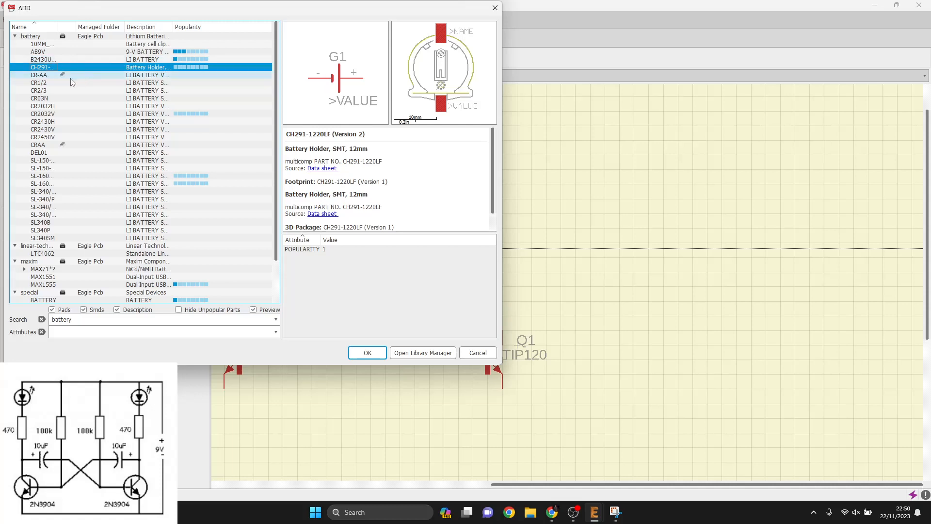
pyautogui.click(55, 59)
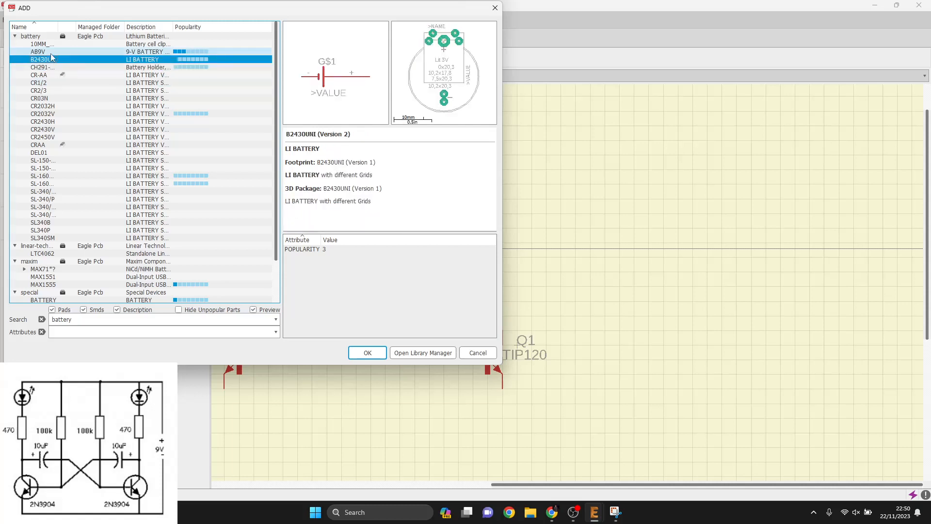
pyautogui.click(51, 52)
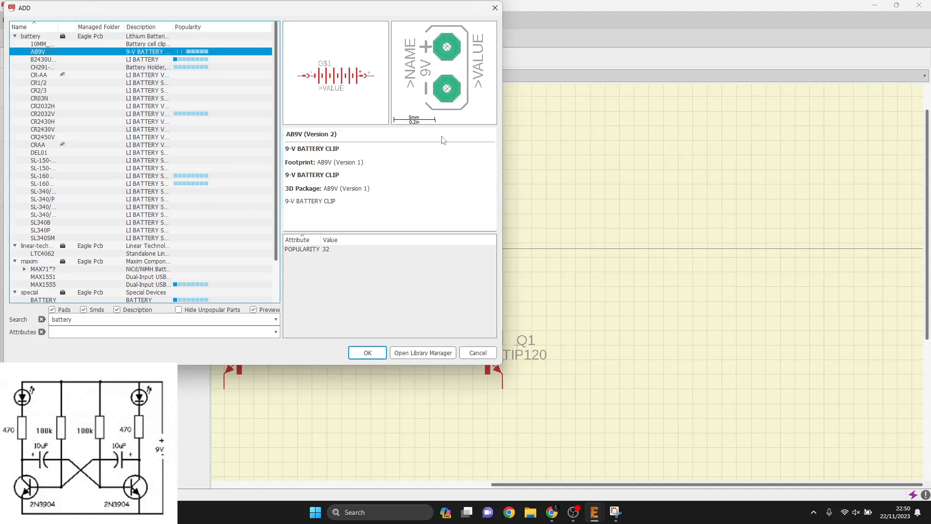
pyautogui.click(367, 352)
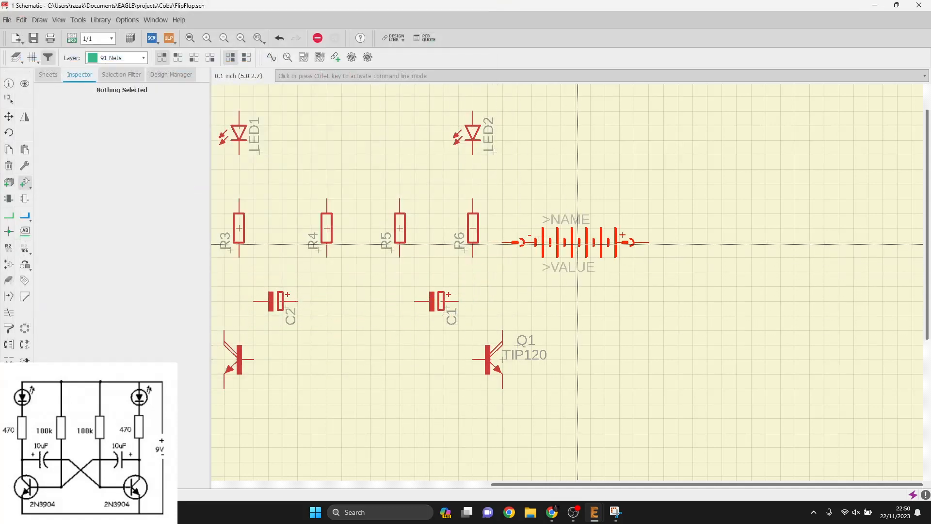
pyautogui.rightClick(582, 245)
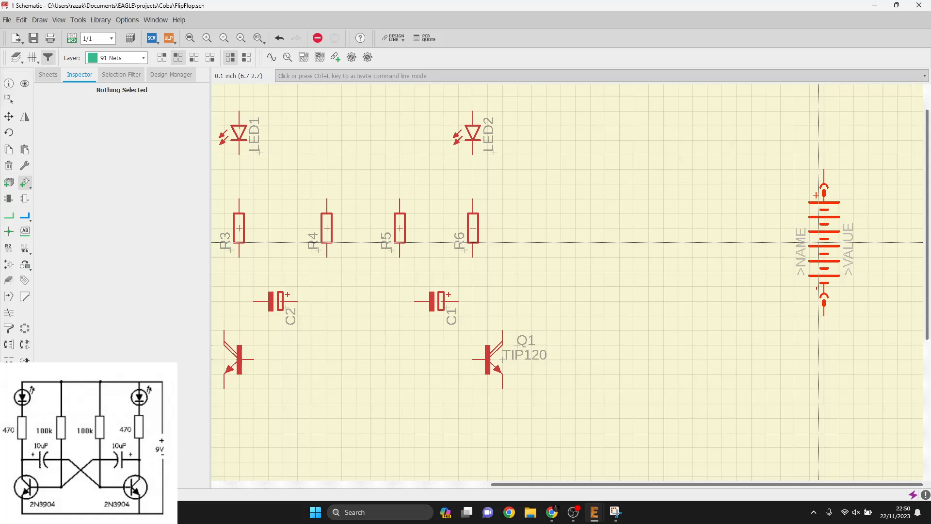
pyautogui.click(819, 242)
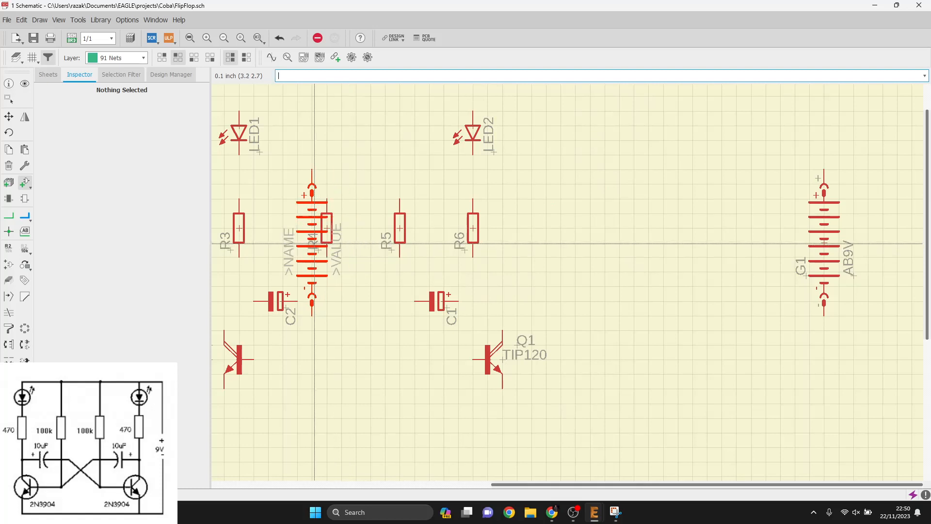
# Draw a net from LED1's cathode straight down to the upper pin of R3
pyautogui.click(10, 223)
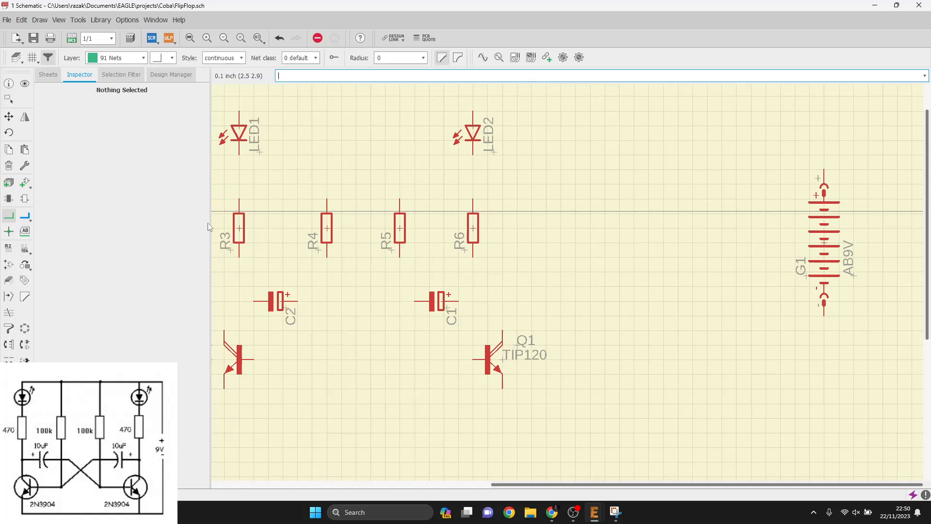
pyautogui.moveTo(360, 186); pyautogui.dragTo(426, 183, button='middle')
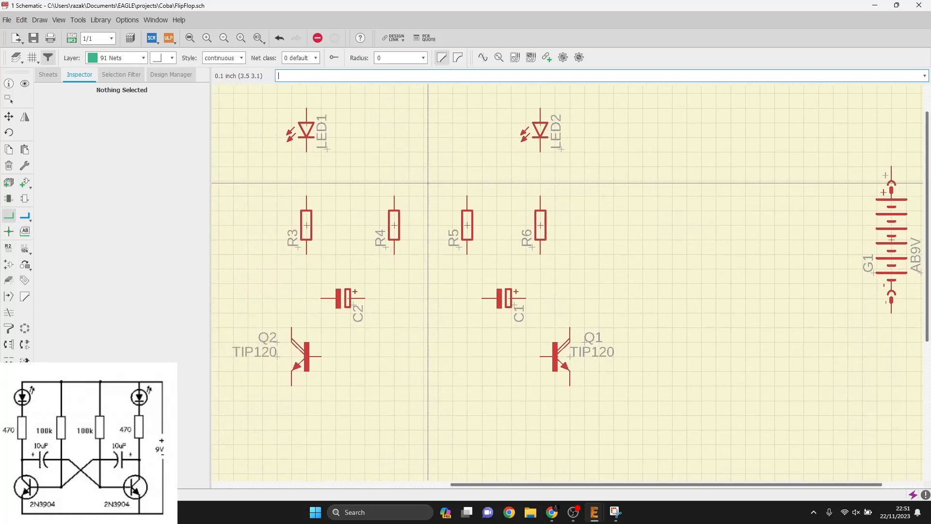
pyautogui.scroll(2, 328, 149)
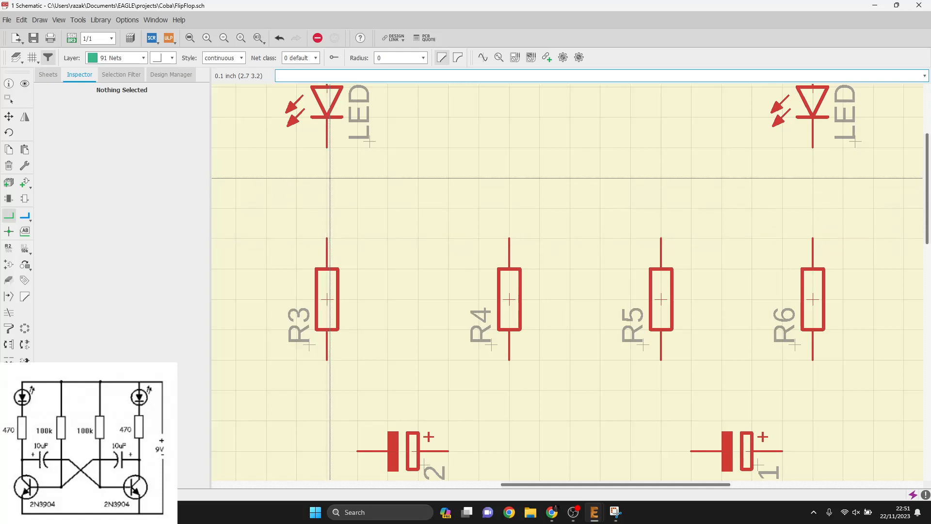
pyautogui.click(327, 147)
pyautogui.click(326, 242)
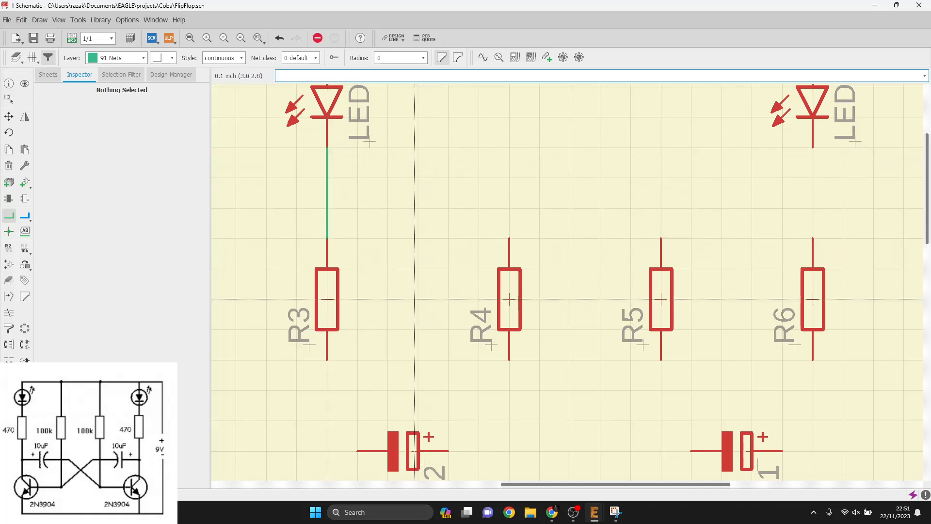
# Draw a shared net 0.1 inch above the LEDs, joining LED1's anode, the upper pins of R4 and R5, and LED2's anode
pyautogui.scroll(-4, 419, 242)
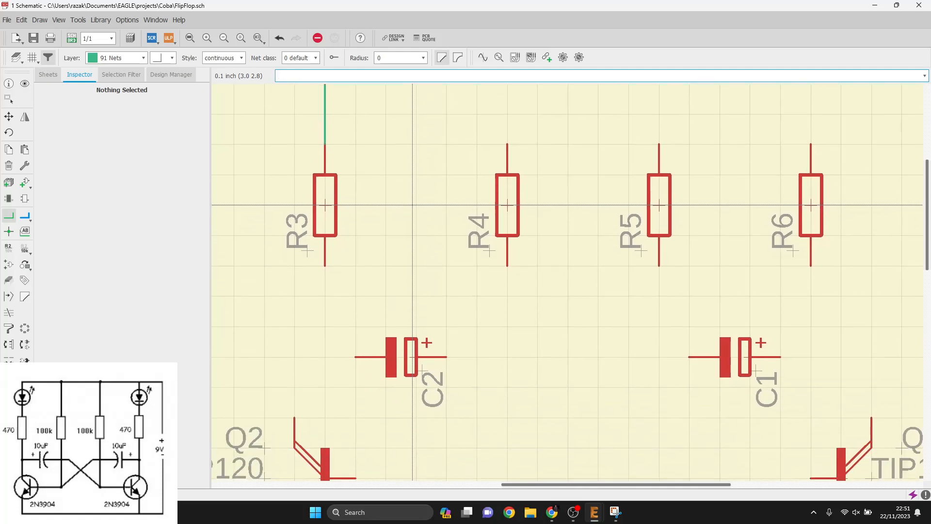
pyautogui.scroll(3, 412, 205)
pyautogui.scroll(-3, 342, 231)
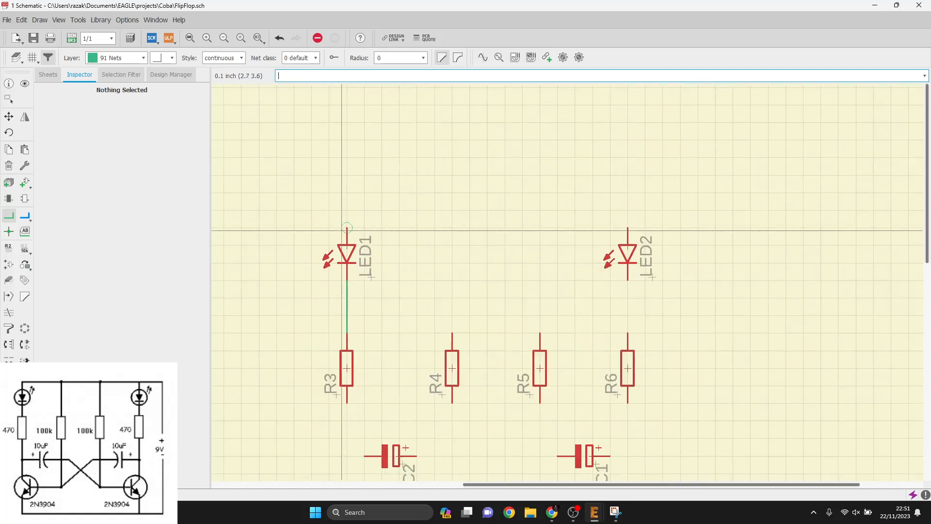
pyautogui.click(347, 227)
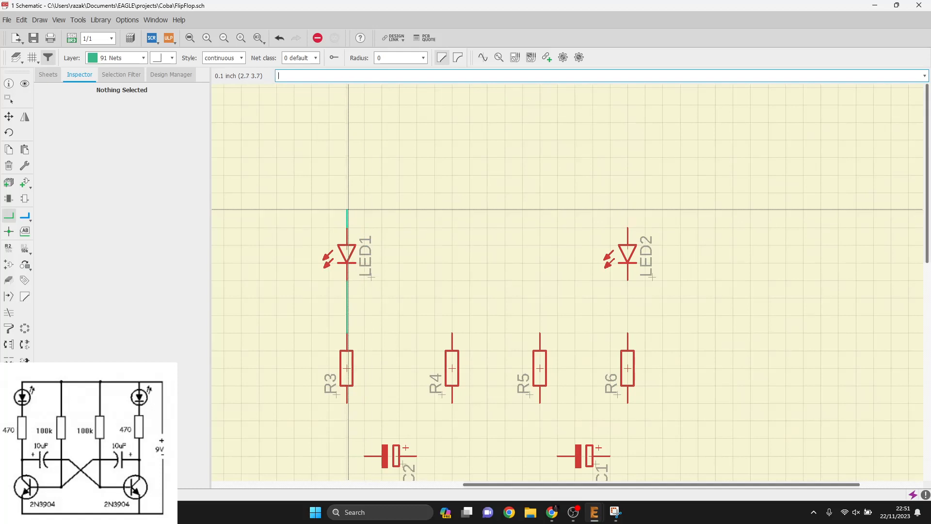
pyautogui.click(452, 334)
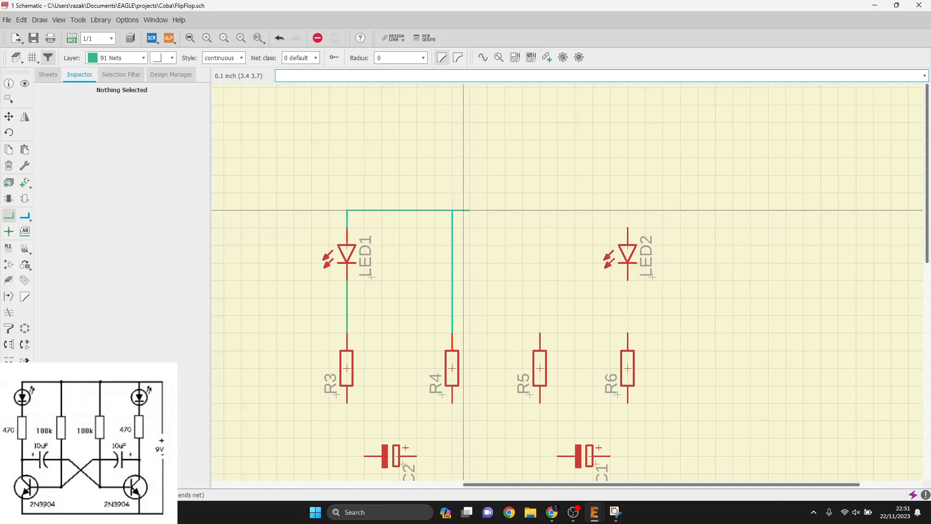
pyautogui.click(539, 334)
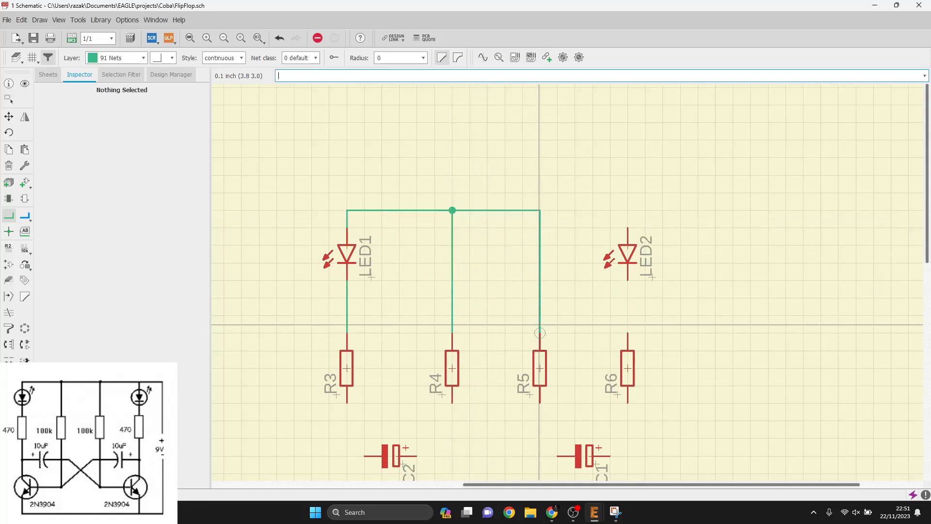
pyautogui.click(539, 210)
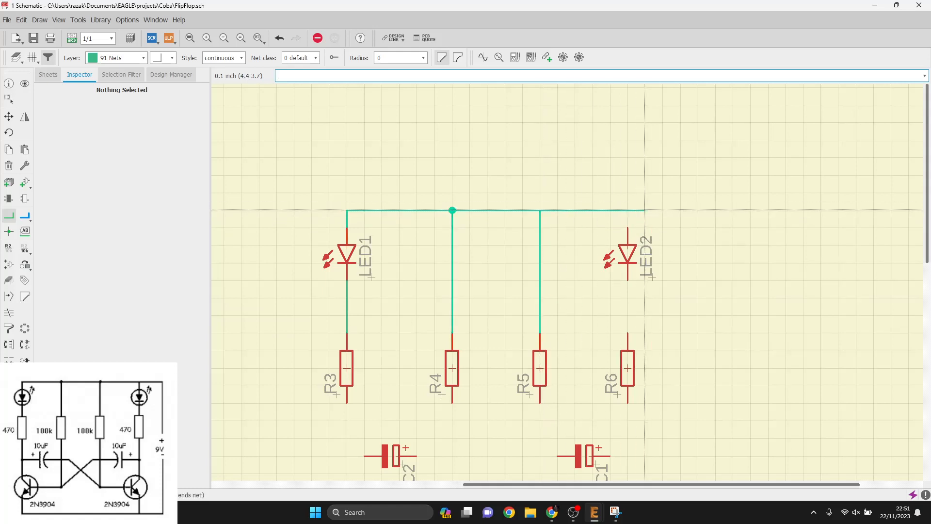
pyautogui.click(628, 227)
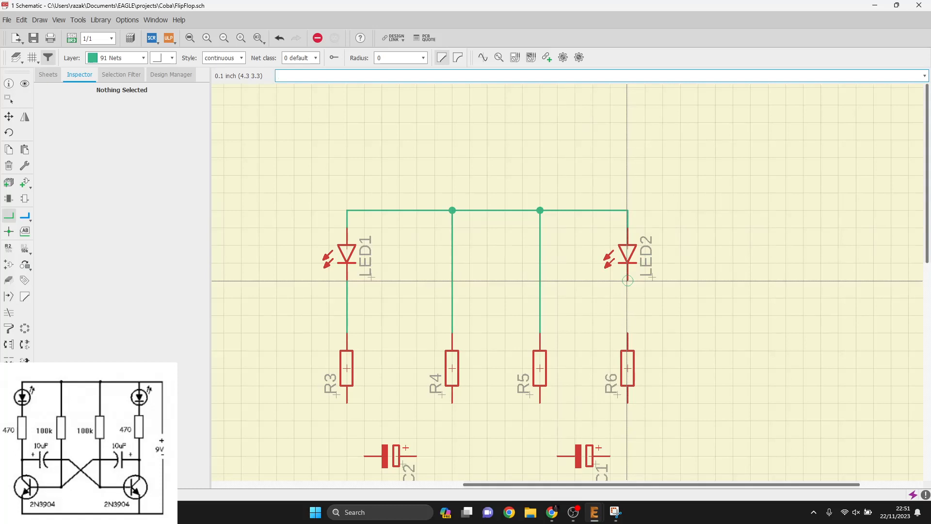
# Draw a net from LED2's cathode to R6's upper pin, and nets from R6's lower pin to Q1's collector and C1's positive pin
pyautogui.click(627, 280)
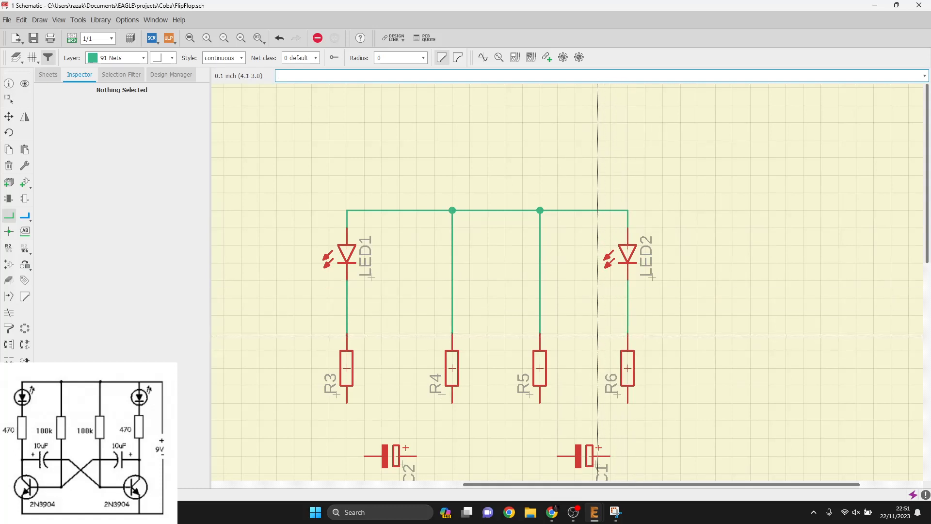
pyautogui.moveTo(627, 332); pyautogui.dragTo(586, 218, button='middle')
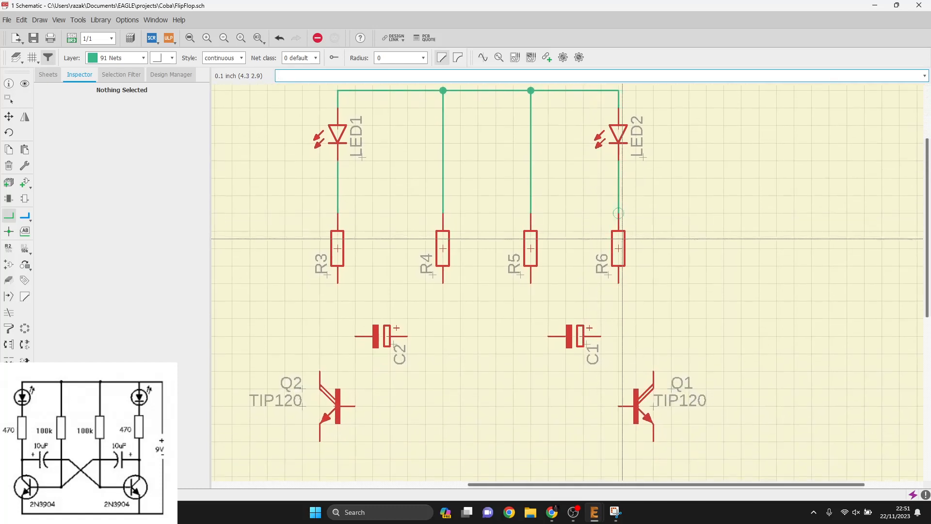
pyautogui.click(618, 283)
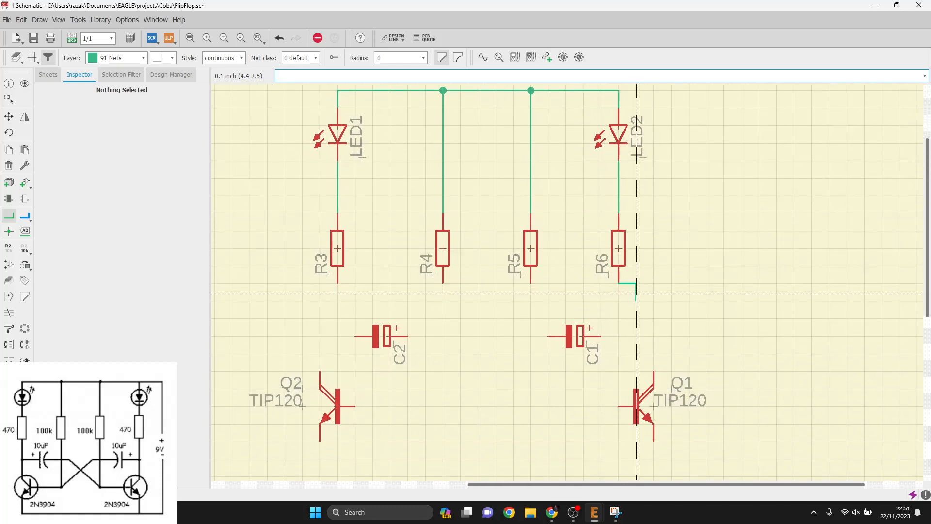
pyautogui.click(653, 372)
pyautogui.click(619, 283)
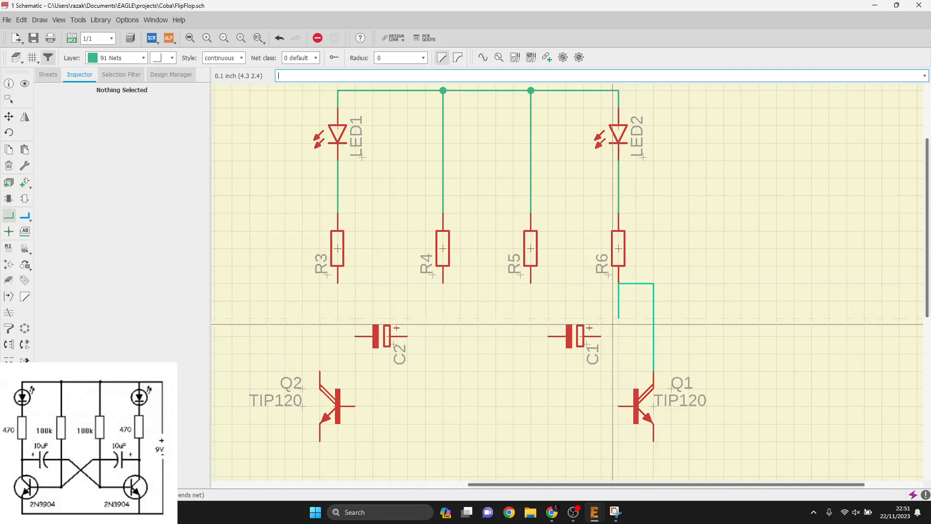
pyautogui.click(601, 335)
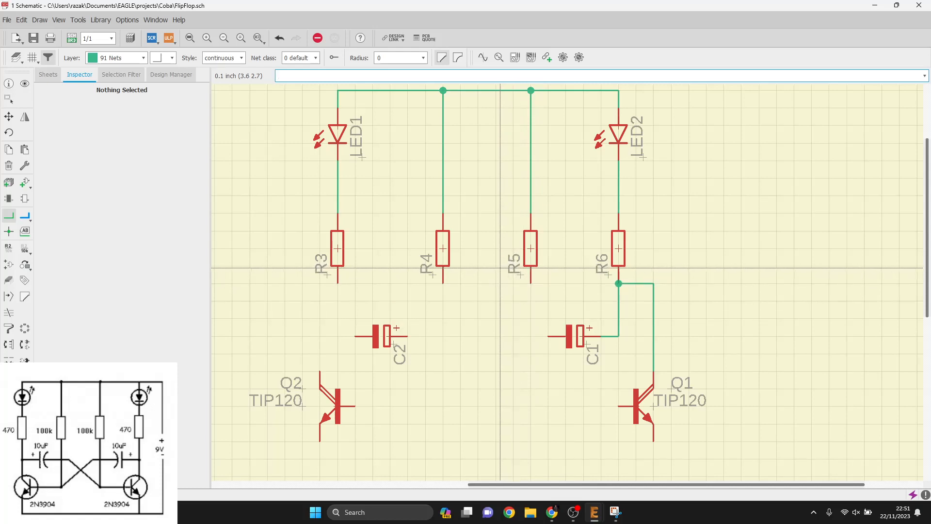
# Cross-couple the transistors with nets from C1's negative pin to Q2's base and from C2's positive pin to Q1's base
pyautogui.click(548, 336)
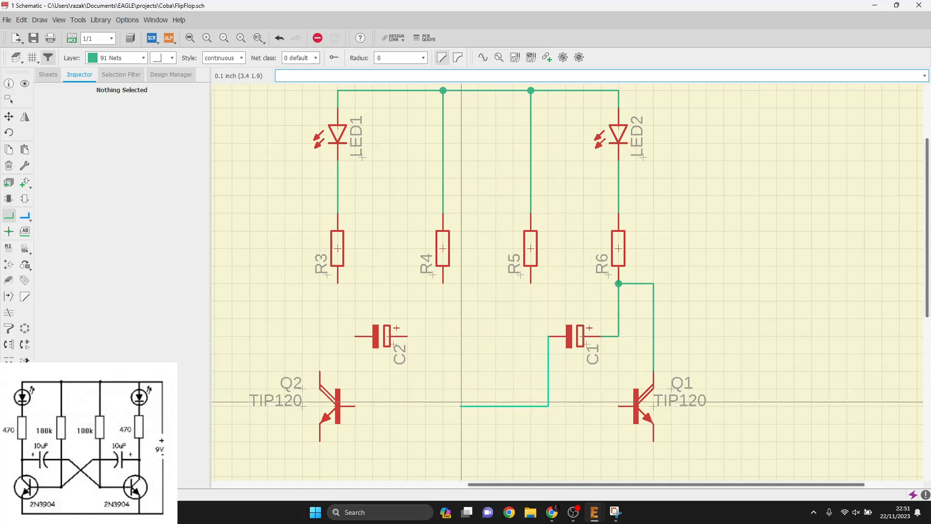
pyautogui.click(355, 406)
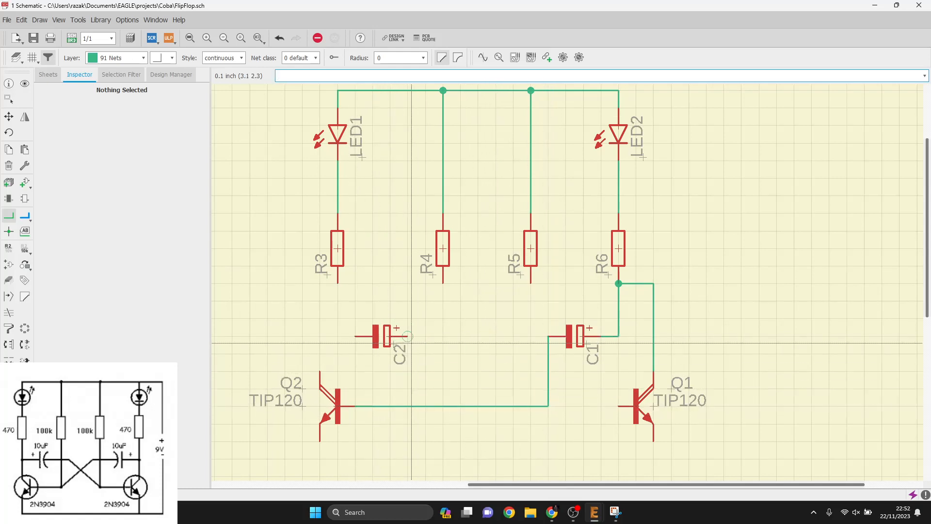
pyautogui.click(407, 336)
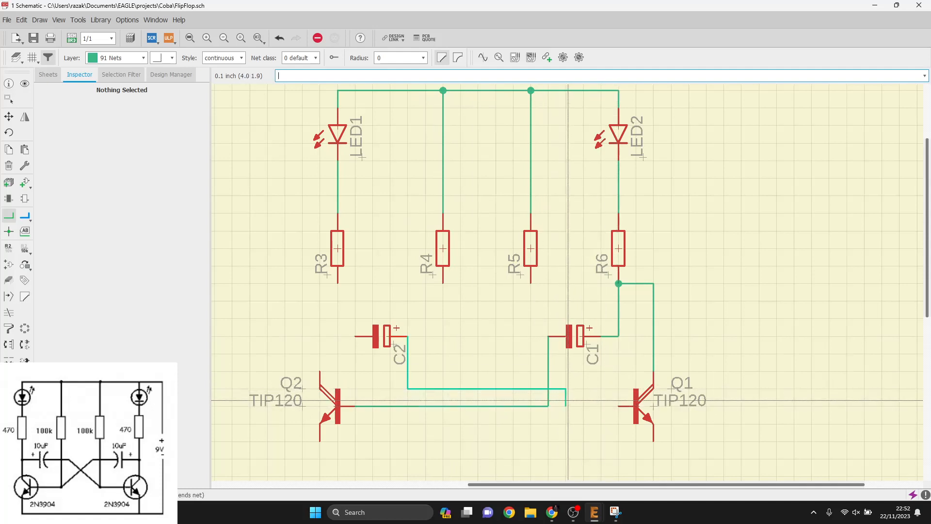
pyautogui.click(601, 389)
pyautogui.click(565, 406)
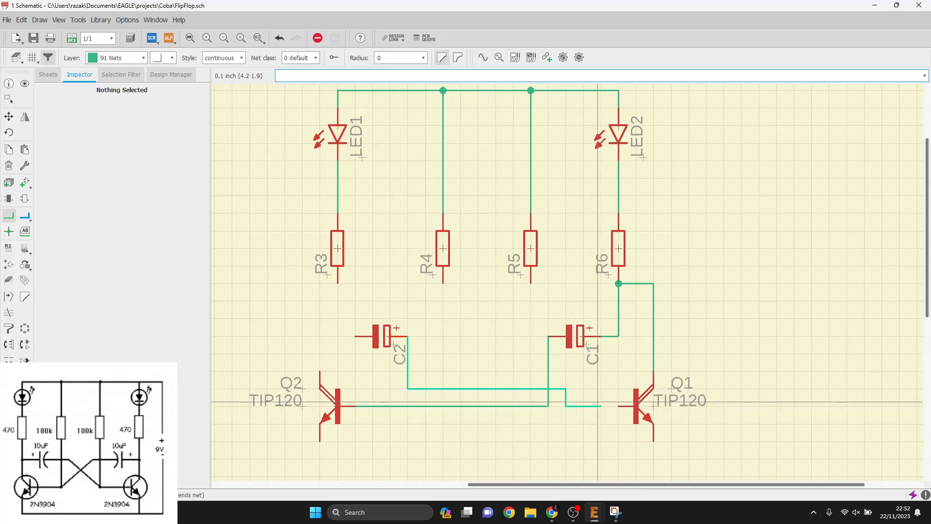
pyautogui.click(623, 405)
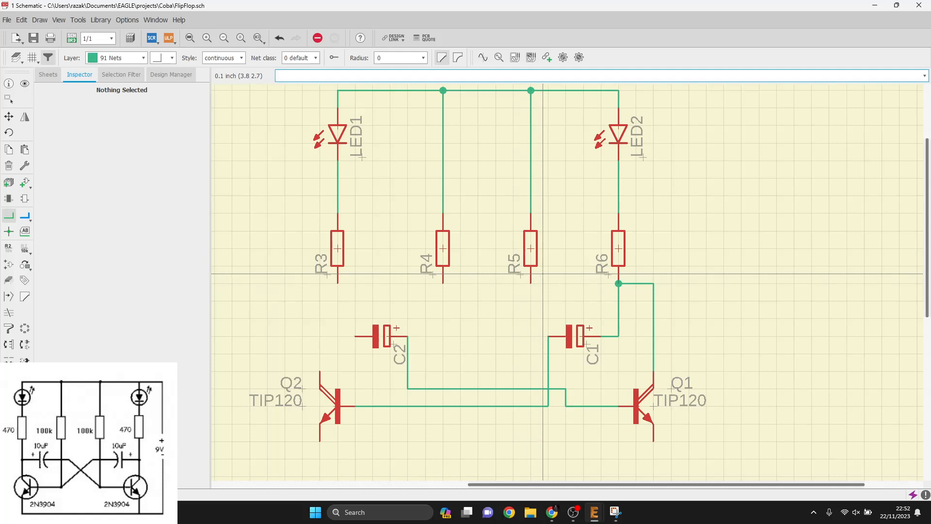
# Draw nets from R5's lower pin to the Q1 base net and from R4's lower pin straight down to the Q2 base net
pyautogui.click(530, 283)
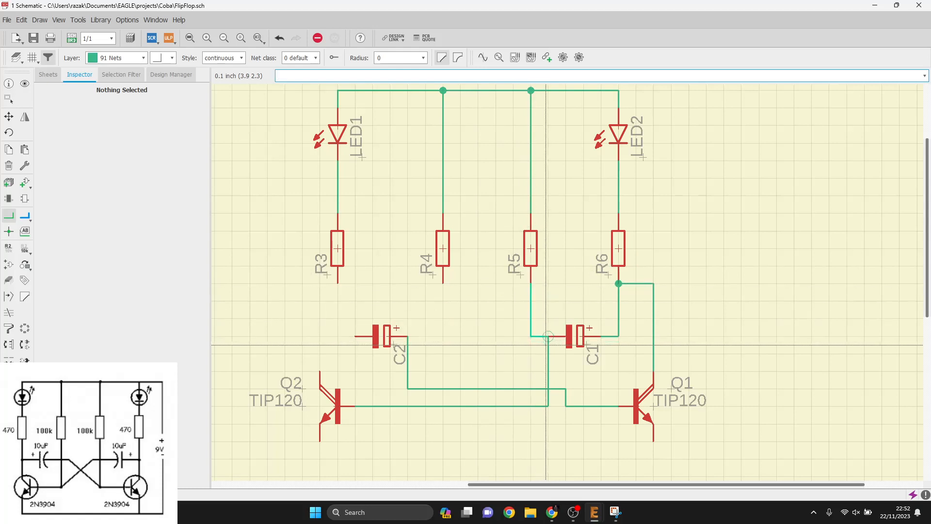
pyautogui.click(600, 371)
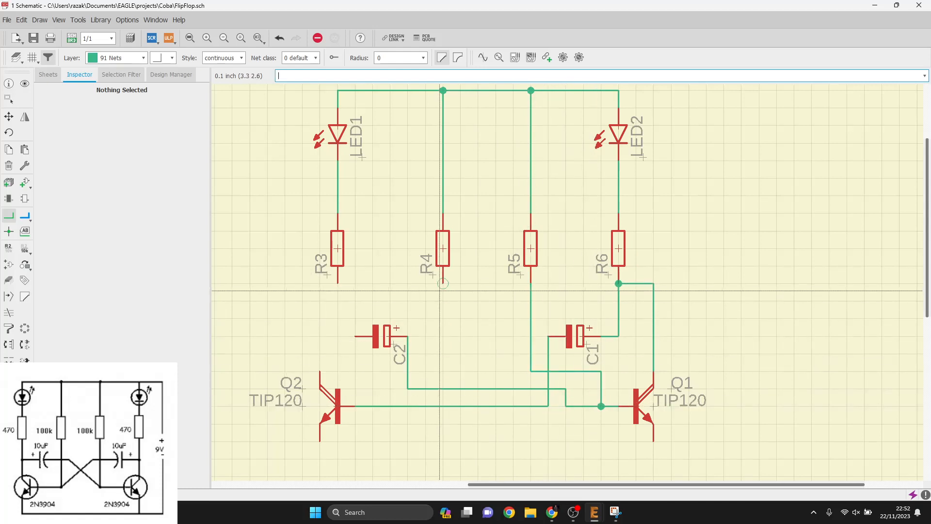
pyautogui.click(443, 284)
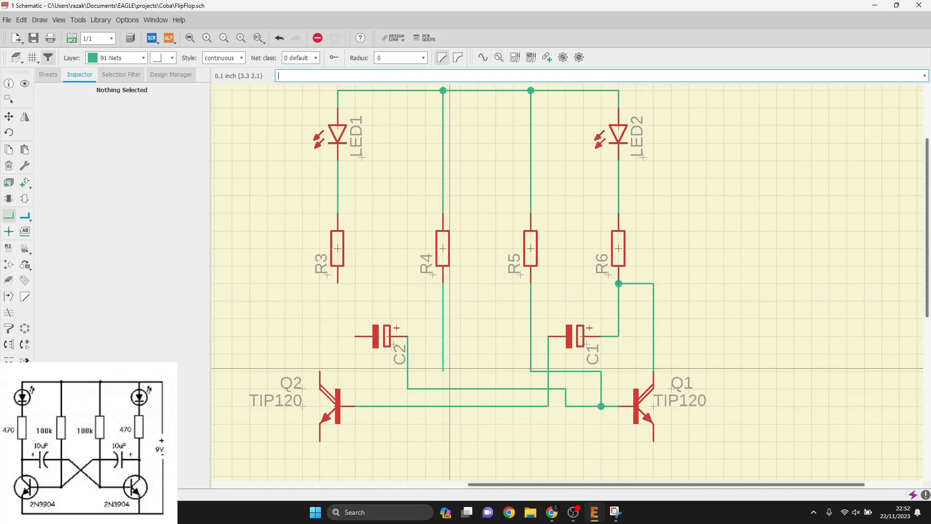
pyautogui.click(443, 406)
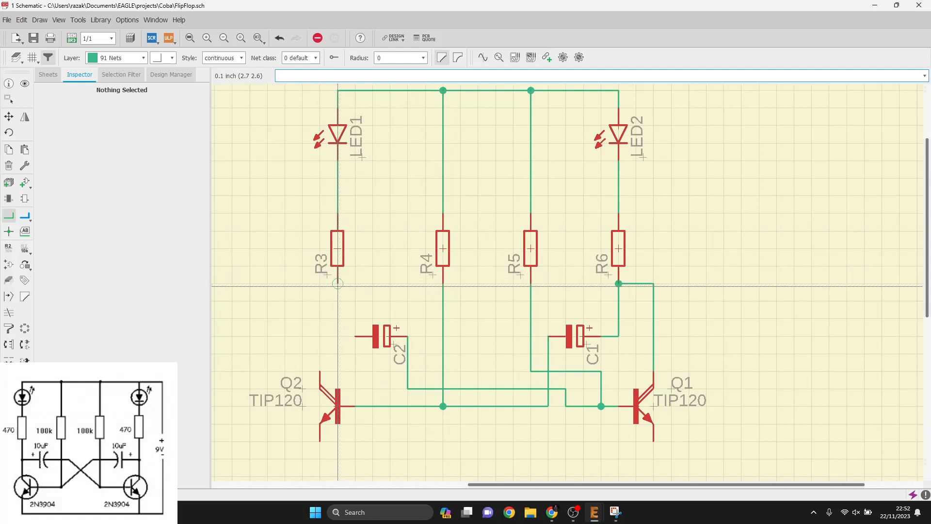
# Wire R3's lower pin down to C2's negative pin and branch that net to Q2's collector
pyautogui.click(338, 283)
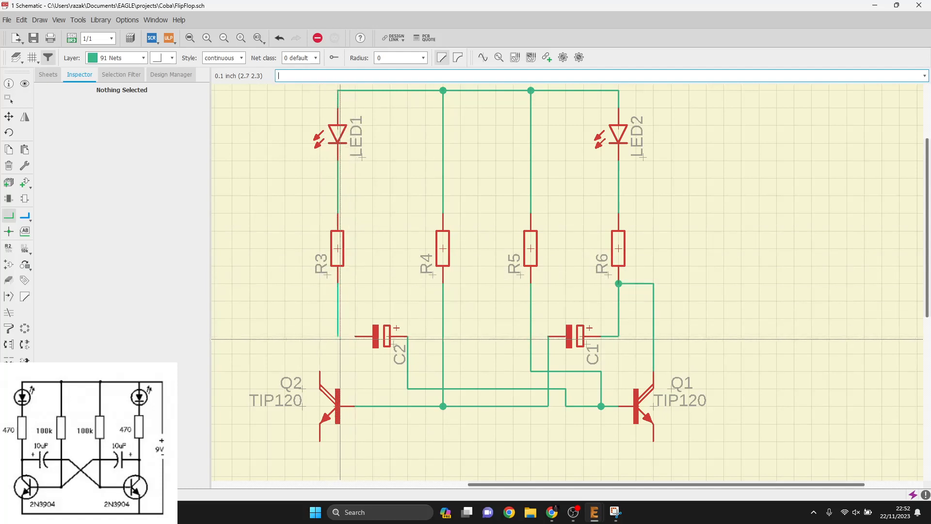
pyautogui.click(356, 336)
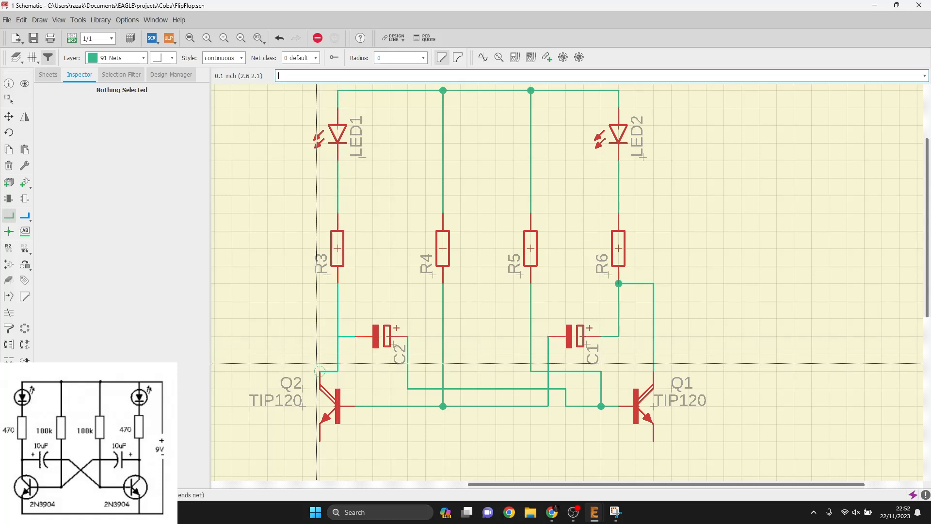
pyautogui.click(338, 335)
pyautogui.click(319, 371)
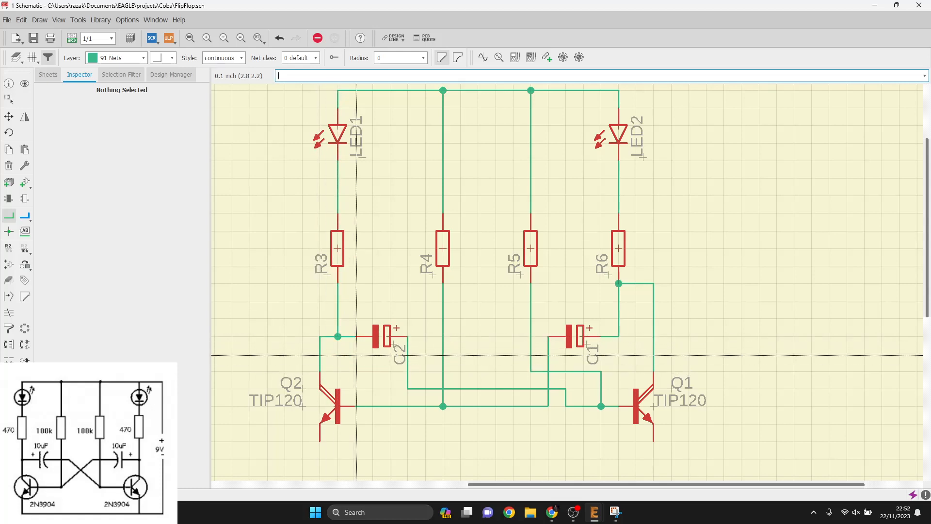
# Join the emitters of Q2 and Q1 with a net running 0.1 inch below them
pyautogui.scroll(-4, 339, 361)
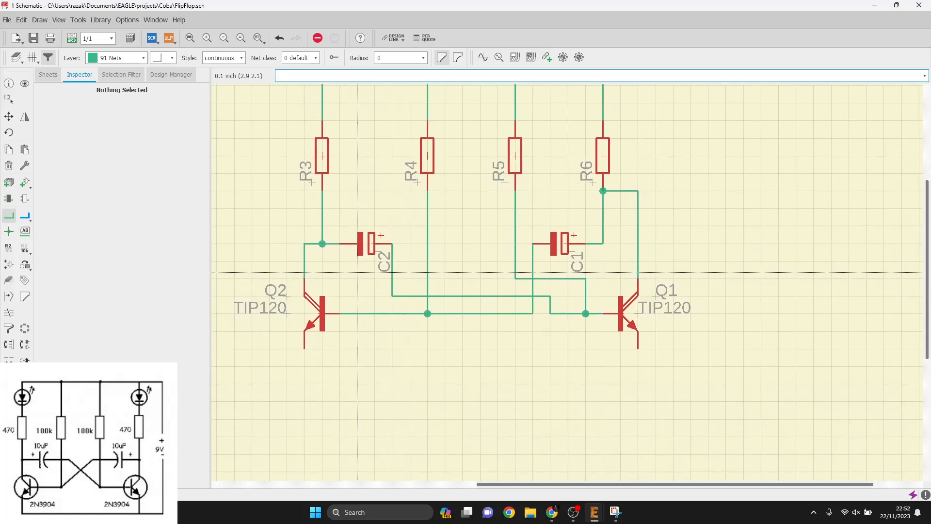
pyautogui.click(304, 348)
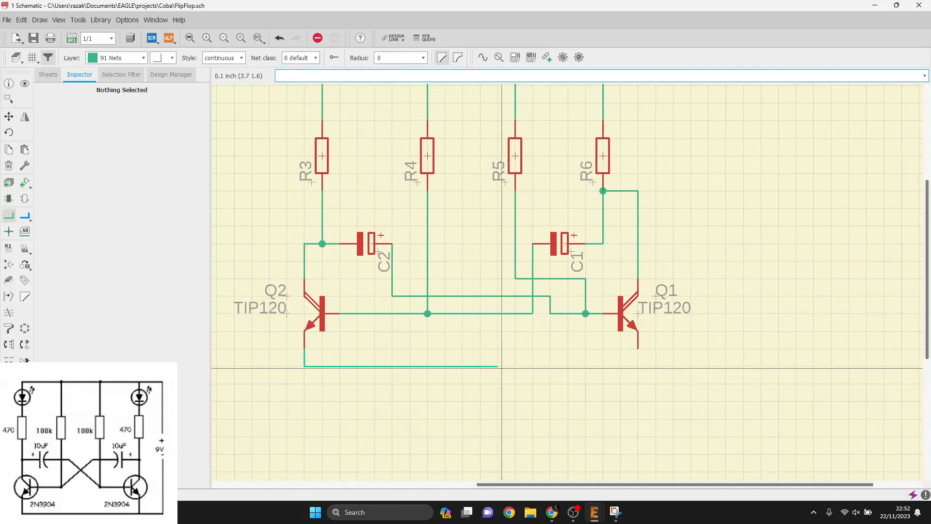
pyautogui.click(638, 348)
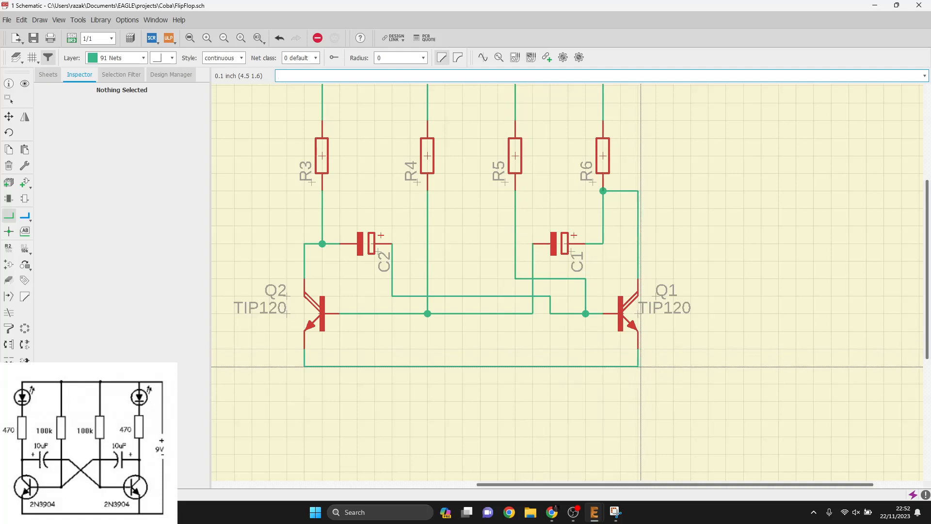
# Search the parts library for VCC and choose the VCC supply symbol from supply1 for placement
pyautogui.scroll(-2, 736, 219)
pyautogui.moveTo(736, 219); pyautogui.dragTo(679, 281, button='middle')
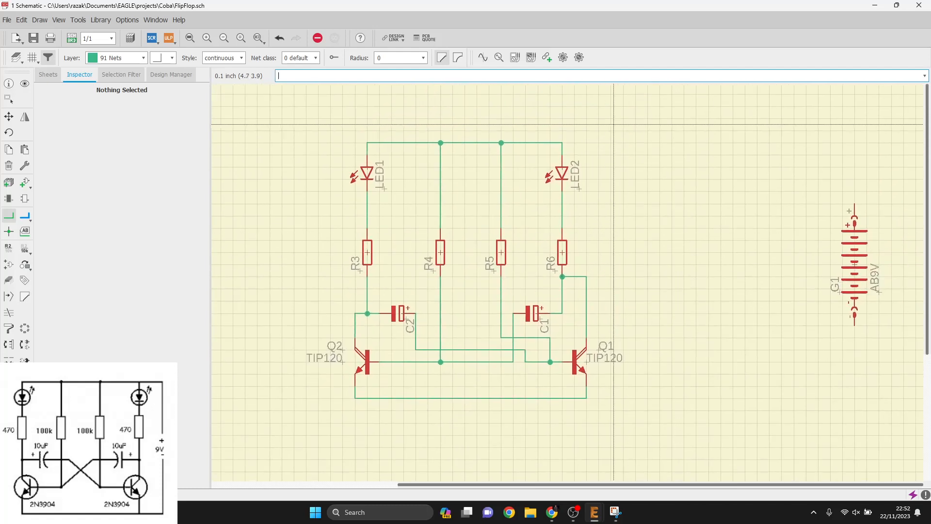
pyautogui.moveTo(626, 162); pyautogui.dragTo(540, 177, button='middle')
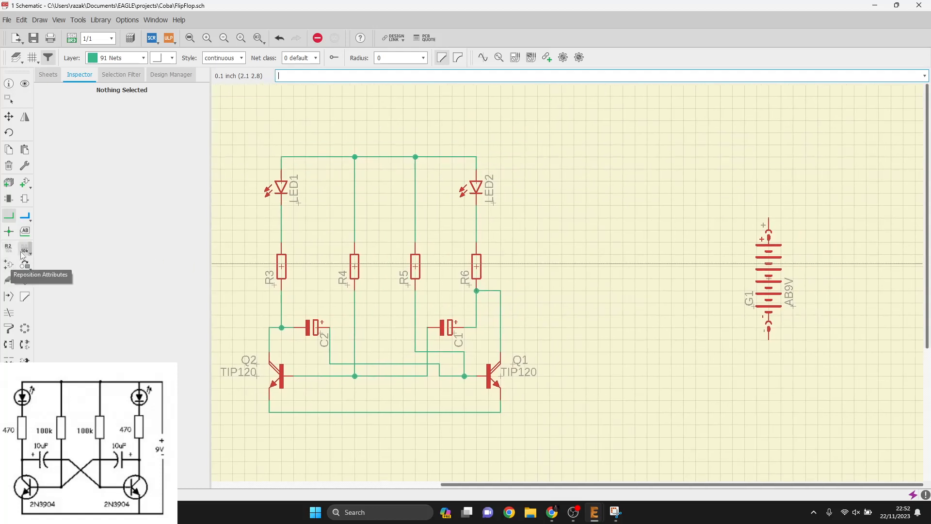
pyautogui.click(26, 182)
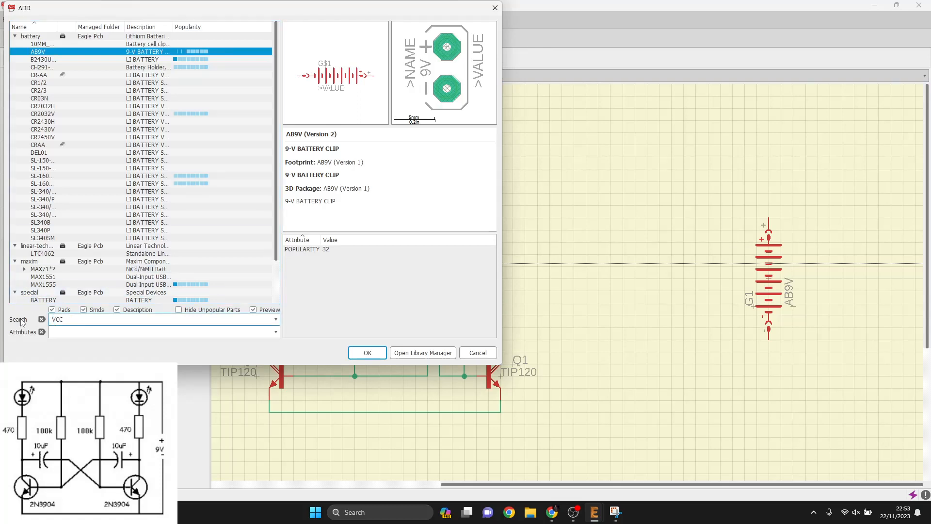
pyautogui.press('Return')
pyautogui.click(121, 51)
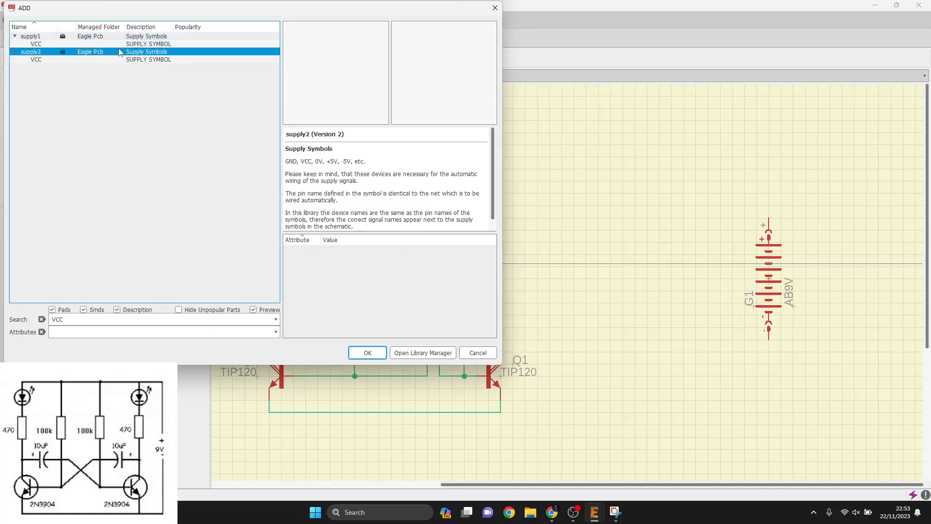
pyautogui.click(123, 46)
pyautogui.click(113, 61)
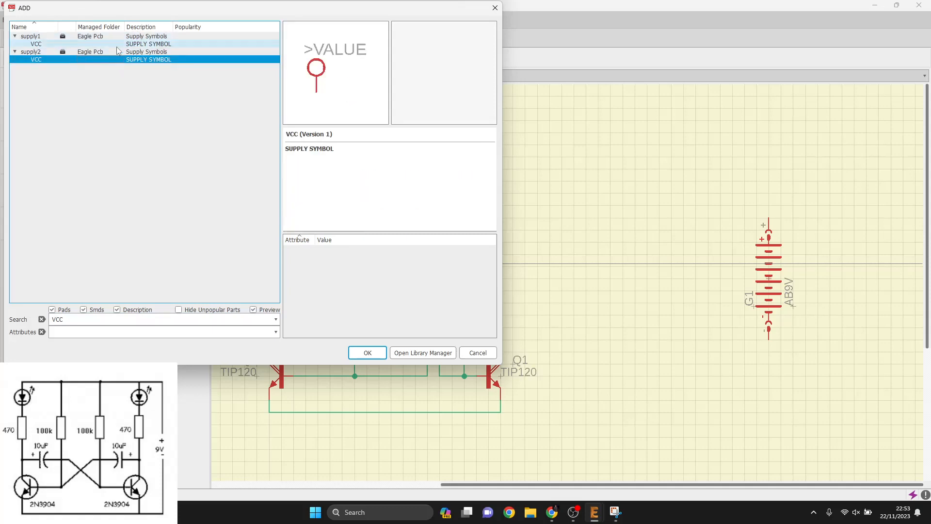
pyautogui.click(118, 46)
pyautogui.click(367, 352)
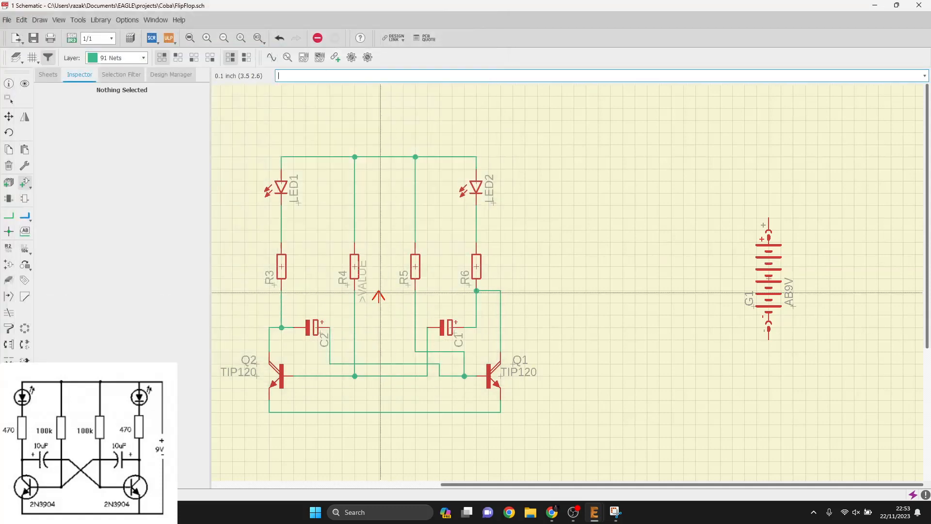
# Place the VCC symbol pointing right, level with the shared top net and with its pin 0.5 inch right of LED2
pyautogui.rightClick(545, 165)
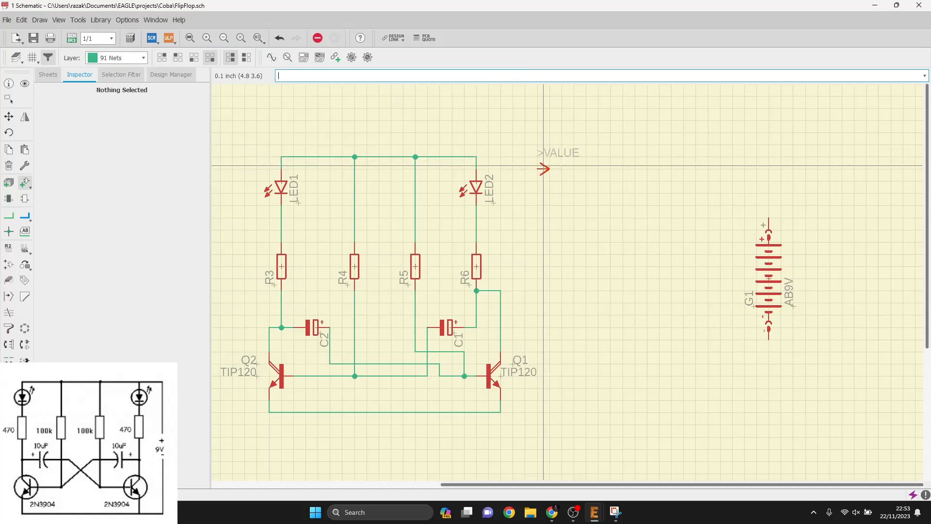
pyautogui.scroll(4, 547, 161)
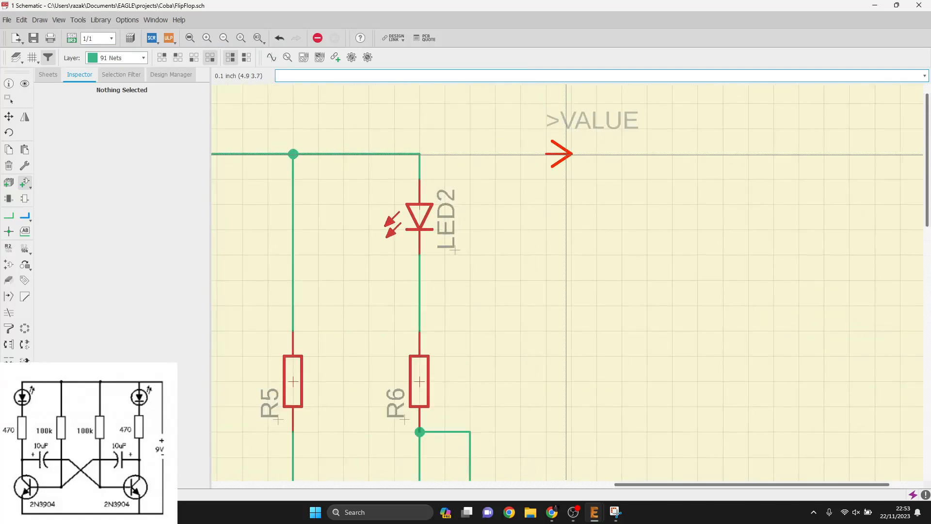
pyautogui.click(565, 155)
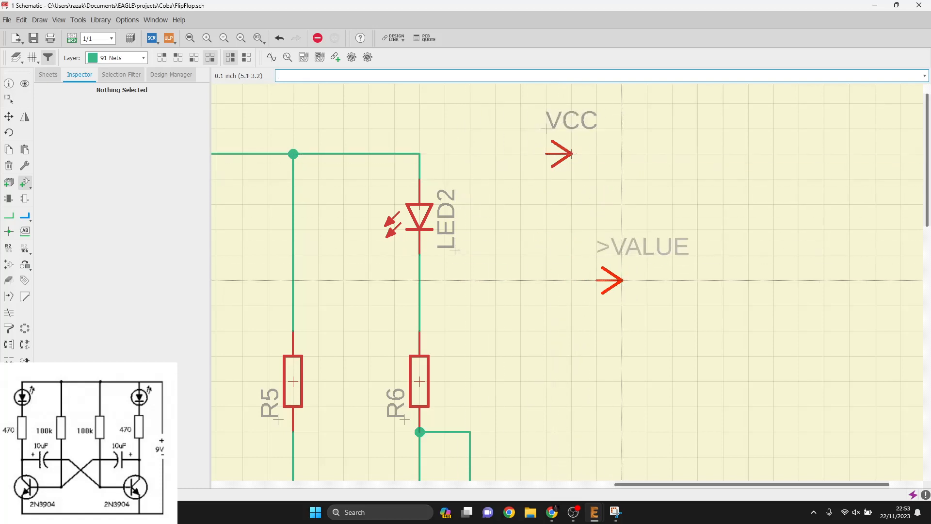
# Place a second VCC symbol pointing up, 0.2 inch above the positive terminal of the 9 V battery
pyautogui.moveTo(685, 302); pyautogui.dragTo(617, 131, button='middle')
pyautogui.moveTo(715, 193); pyautogui.dragTo(268, 273, button='middle')
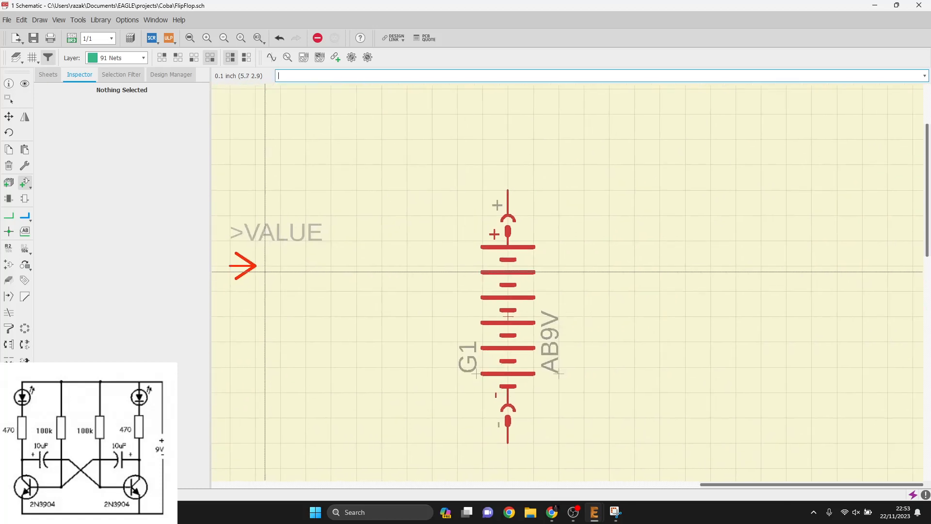
pyautogui.rightClick(500, 182)
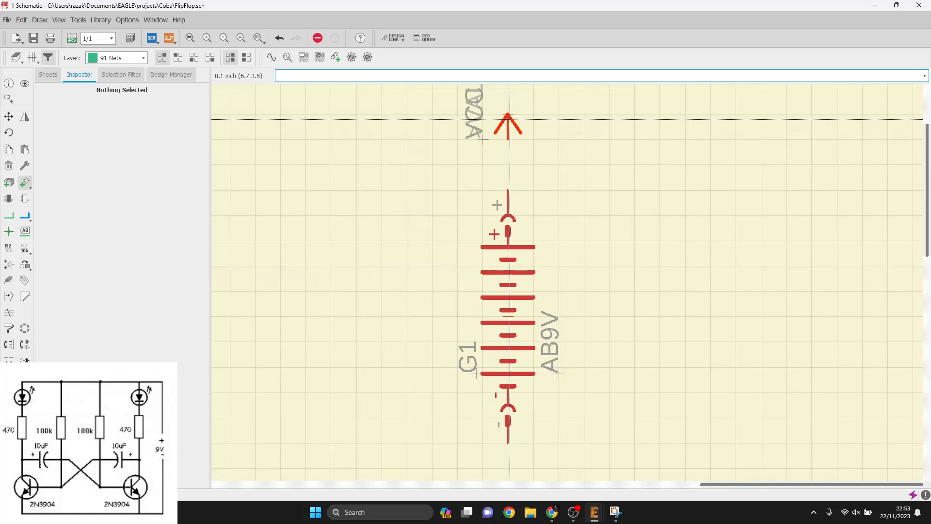
# Search the parts library for GND and choose the GND supply symbol from supply1 for placement
pyautogui.moveTo(356, 245); pyautogui.dragTo(560, 116, button='middle')
pyautogui.moveTo(403, 318); pyautogui.dragTo(636, 186, button='middle')
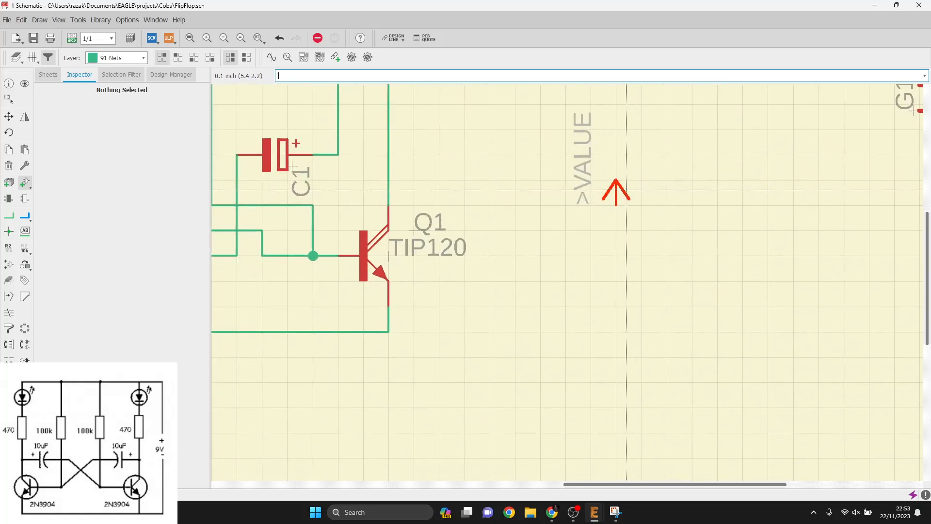
pyautogui.click(31, 182)
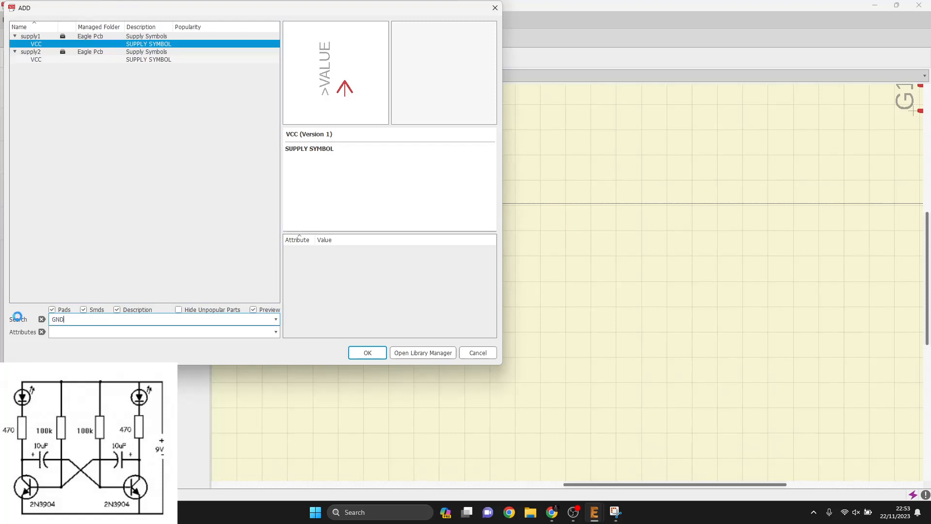
pyautogui.click(105, 45)
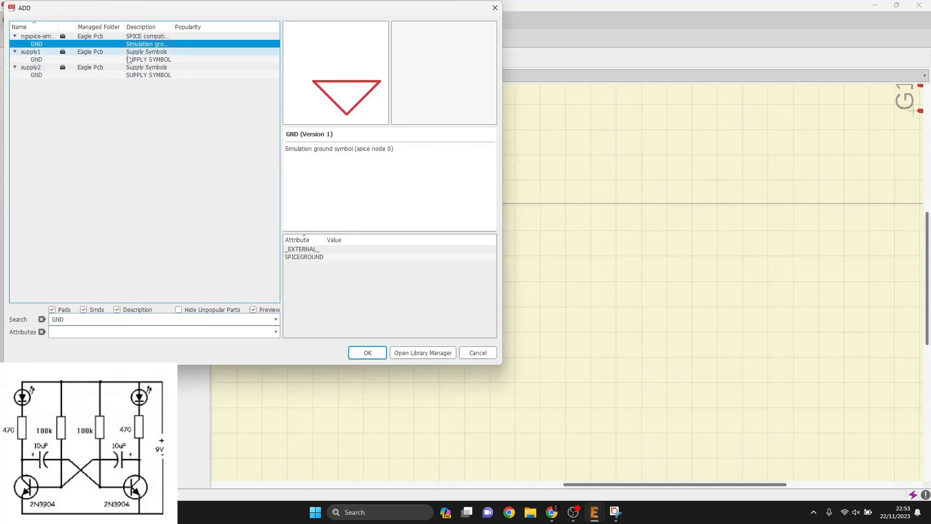
pyautogui.click(91, 60)
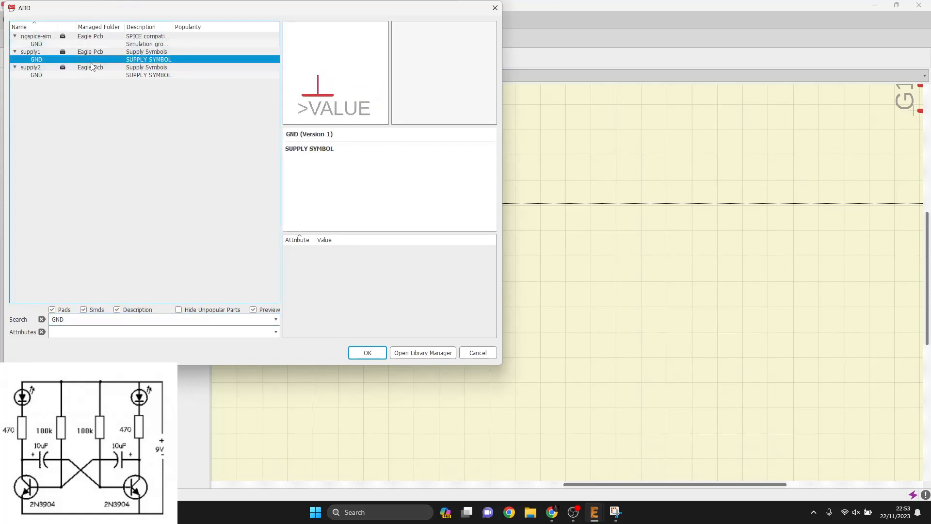
pyautogui.click(368, 353)
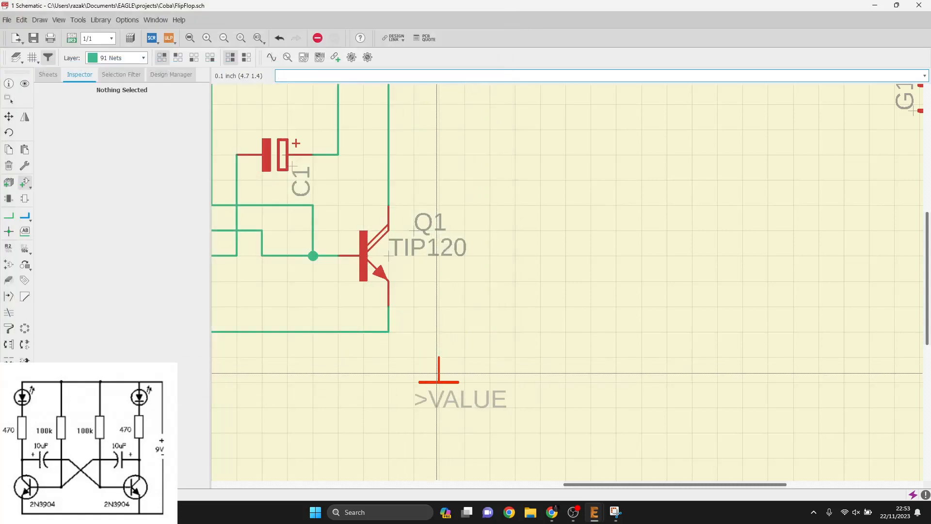
# Place one GND symbol 0.2 inch right of Q1's emitter, just below the emitter net, and another 0.2 inch below the battery's negative terminal
pyautogui.click(439, 374)
pyautogui.moveTo(685, 270); pyautogui.dragTo(490, 339, button='middle')
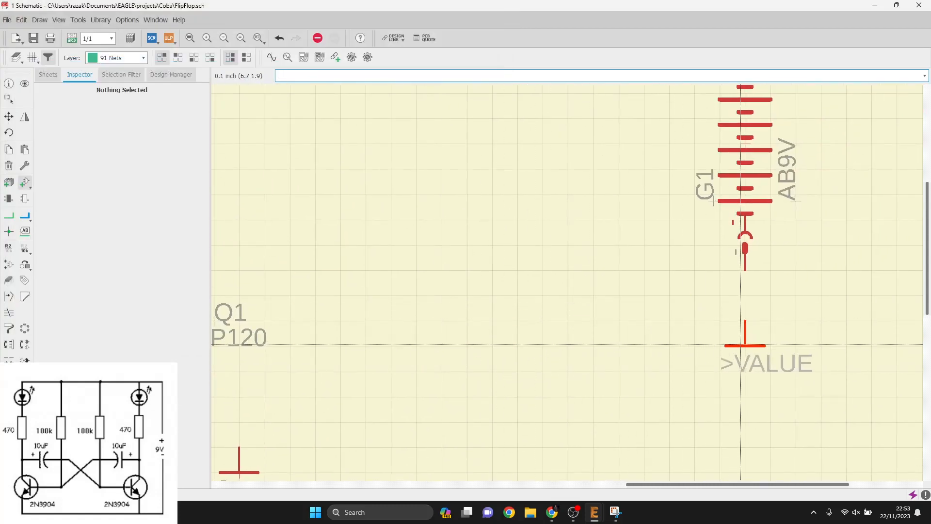
pyautogui.click(740, 344)
pyautogui.scroll(-4, 425, 315)
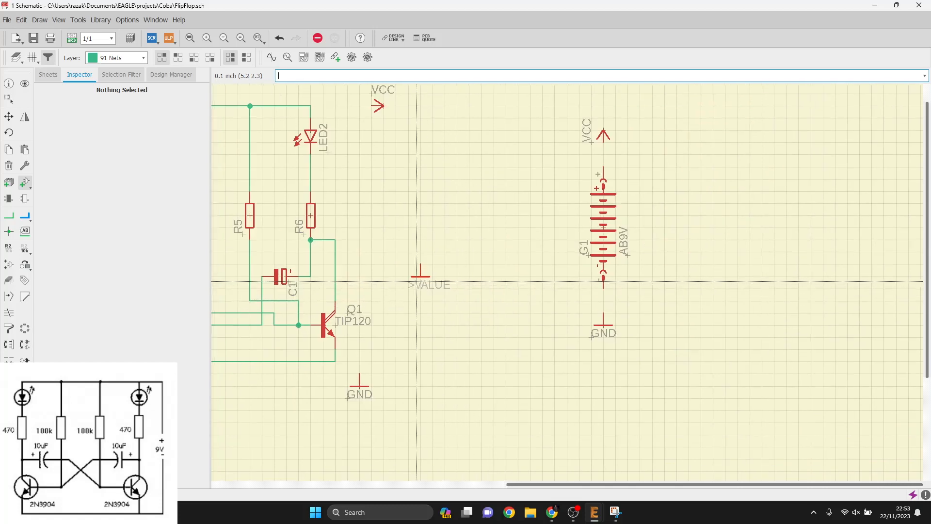
pyautogui.moveTo(417, 282); pyautogui.dragTo(476, 247, button='middle')
# Connect the shared emitter net at Q1 to the nearby GND symbol and merge it into supply net GND
pyautogui.click(9, 215)
pyautogui.scroll(3, 403, 337)
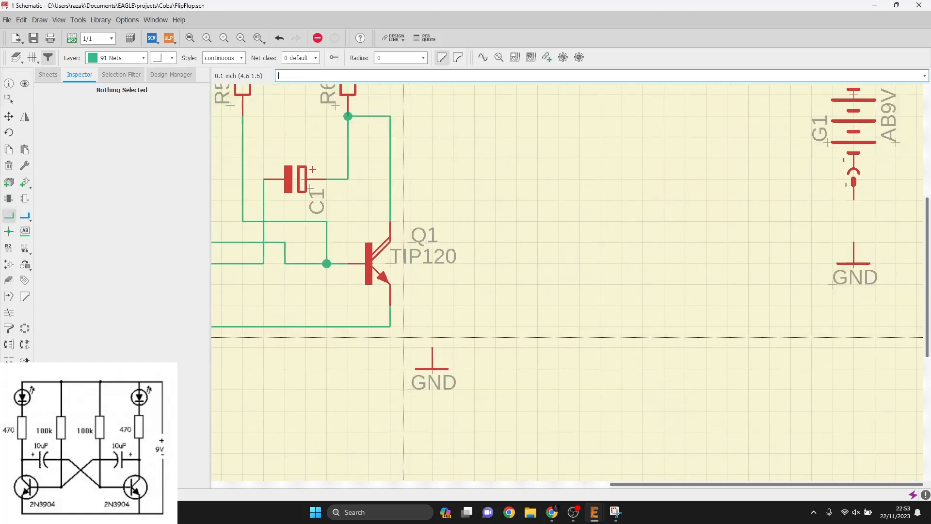
pyautogui.scroll(1, 403, 337)
pyautogui.click(389, 324)
pyautogui.click(436, 345)
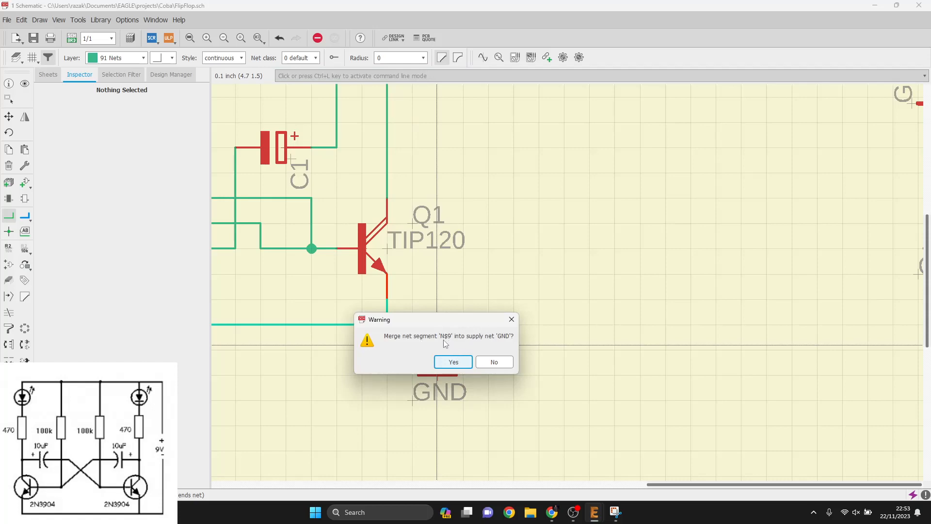
pyautogui.click(453, 364)
# Extend the shared top net past LED2 to the VCC symbol and merge it into supply net VCC
pyautogui.scroll(-2, 516, 186)
pyautogui.moveTo(518, 181); pyautogui.dragTo(436, 410, button='middle')
pyautogui.click(221, 148)
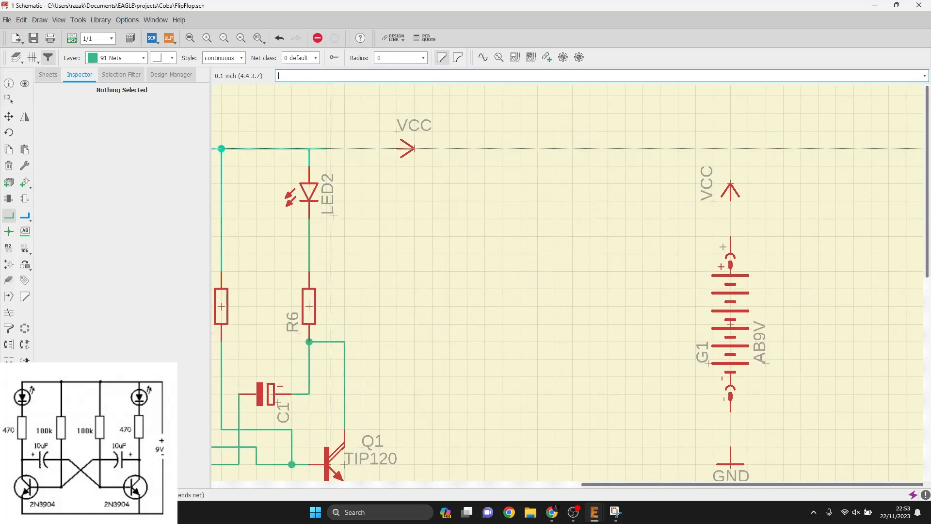
pyautogui.click(399, 148)
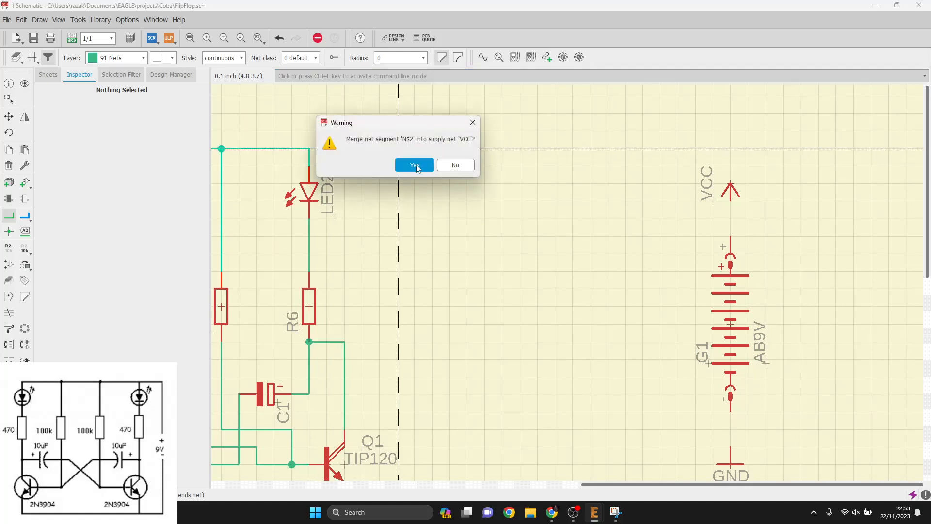
pyautogui.click(415, 165)
# Wire the 9 V battery's positive terminal to the VCC symbol above it and its negative terminal to the GND symbol below
pyautogui.moveTo(416, 167); pyautogui.dragTo(508, 152, button='middle')
pyautogui.scroll(-2, 499, 208)
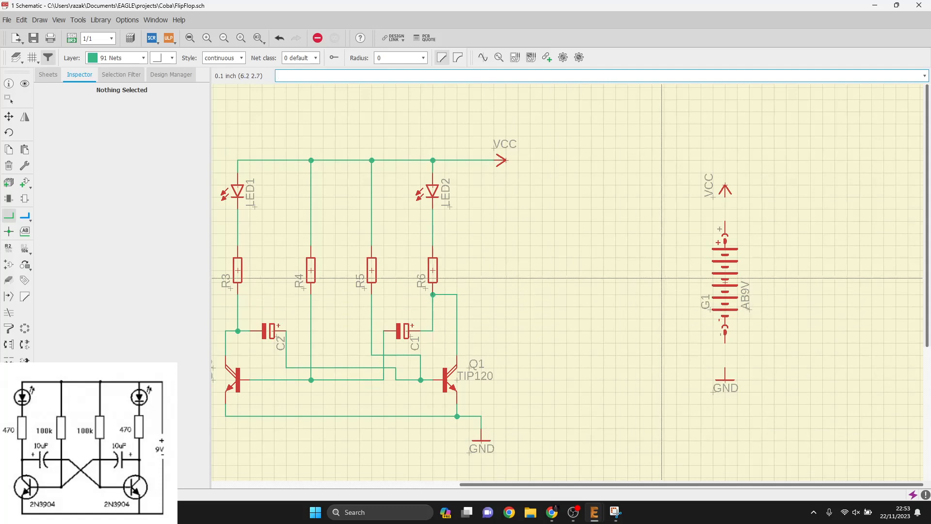
pyautogui.moveTo(532, 297); pyautogui.dragTo(263, 339, button='middle')
pyautogui.scroll(4, 449, 254)
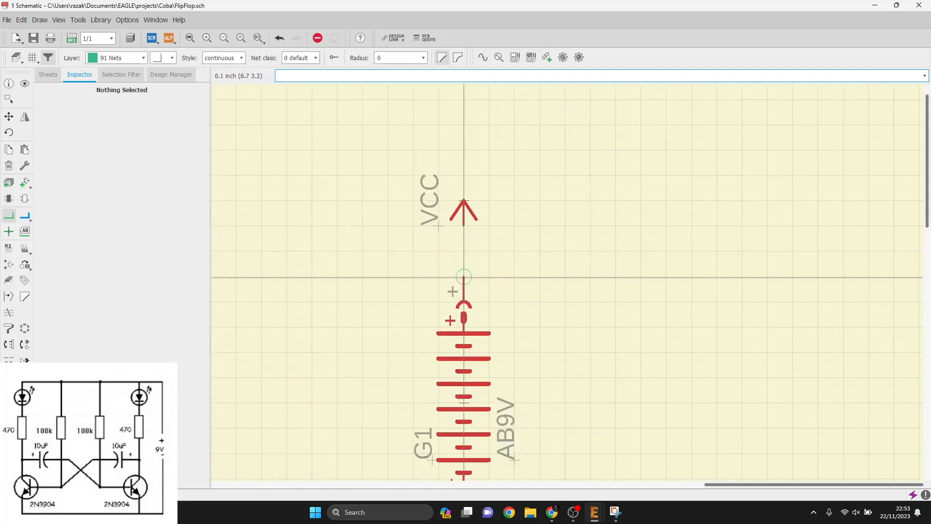
pyautogui.click(463, 277)
pyautogui.click(463, 225)
pyautogui.scroll(-2, 493, 369)
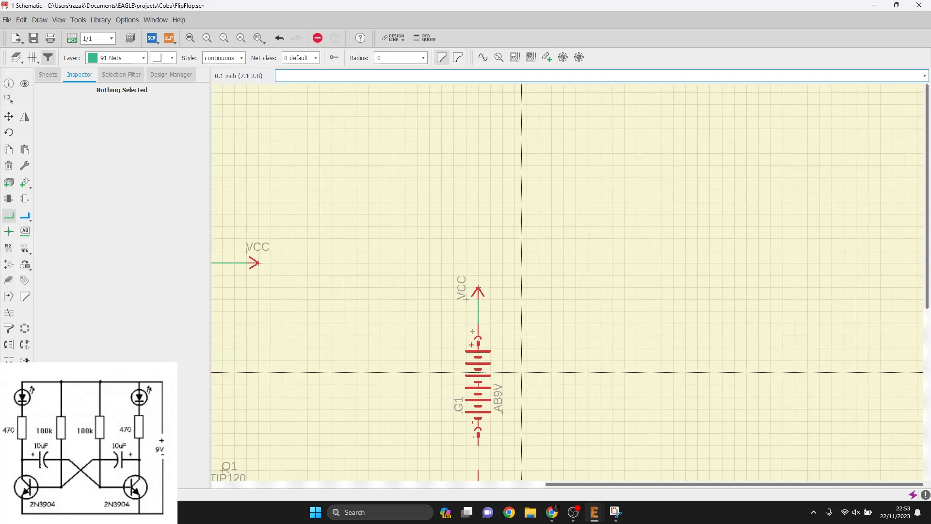
pyautogui.moveTo(521, 372); pyautogui.dragTo(526, 236, button='middle')
pyautogui.click(482, 312)
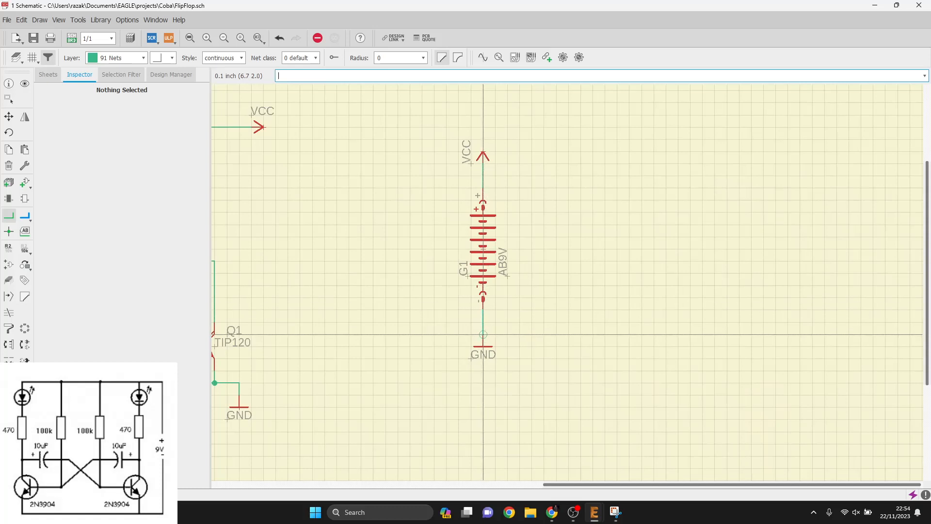
# Set the value of resistor R3 to 470 and of resistor R4 to 100K
pyautogui.moveTo(381, 279); pyautogui.dragTo(473, 312, button='middle')
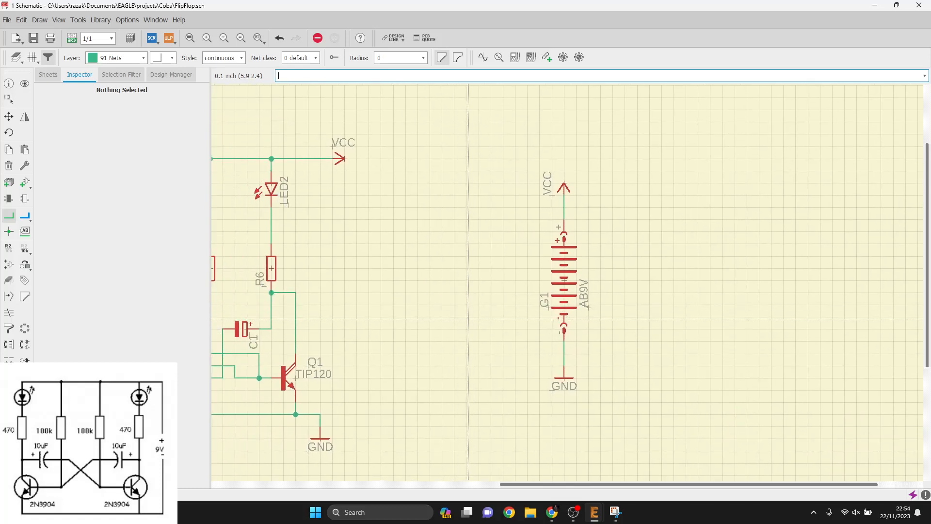
pyautogui.scroll(-2, 468, 319)
pyautogui.moveTo(428, 254); pyautogui.dragTo(509, 264, button='middle')
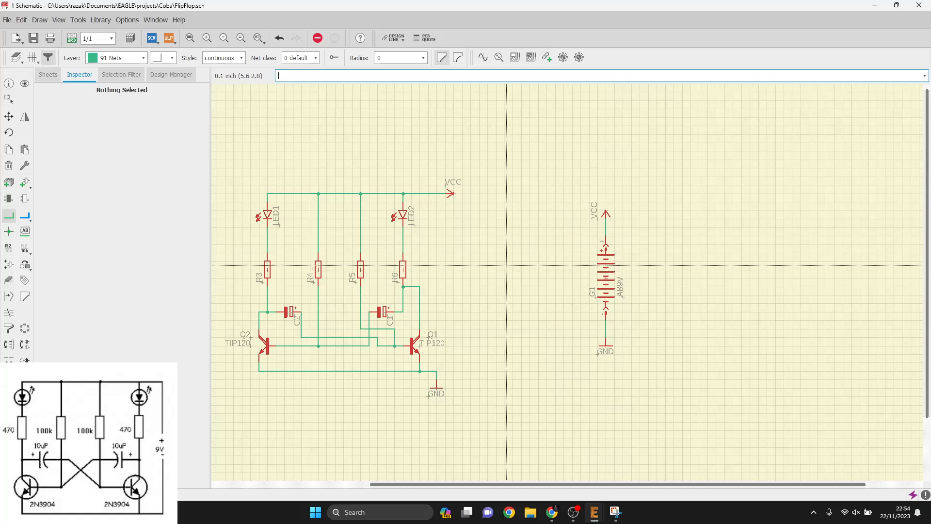
pyautogui.scroll(2, 428, 257)
pyautogui.moveTo(436, 260); pyautogui.dragTo(591, 267, button='middle')
pyautogui.scroll(1, 591, 267)
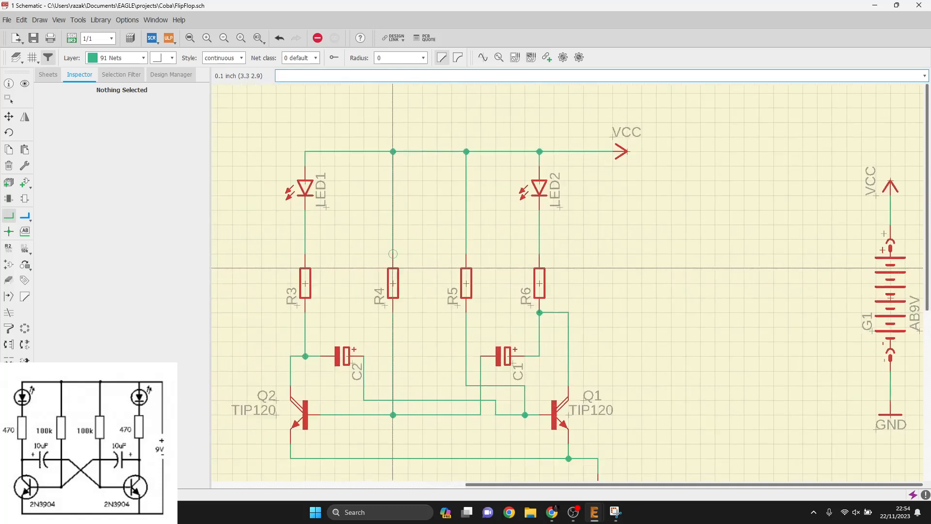
pyautogui.click(23, 249)
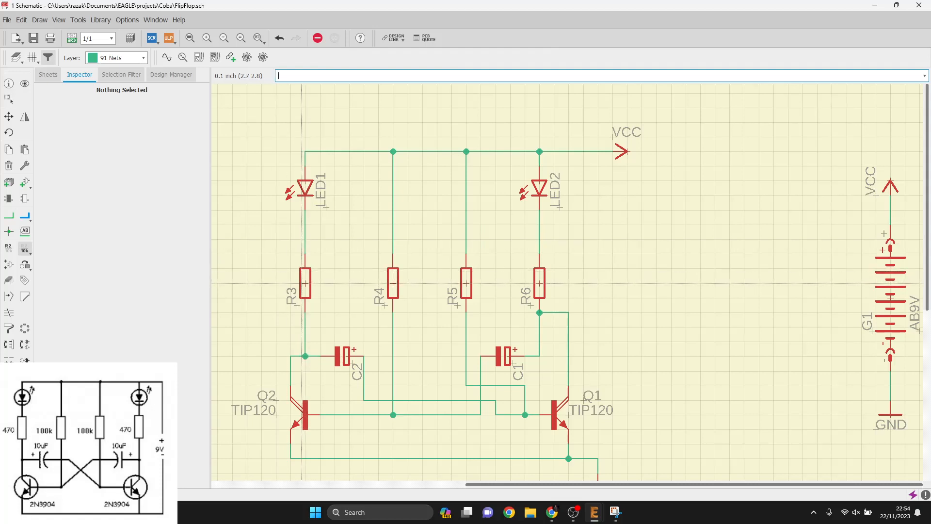
pyautogui.click(305, 283)
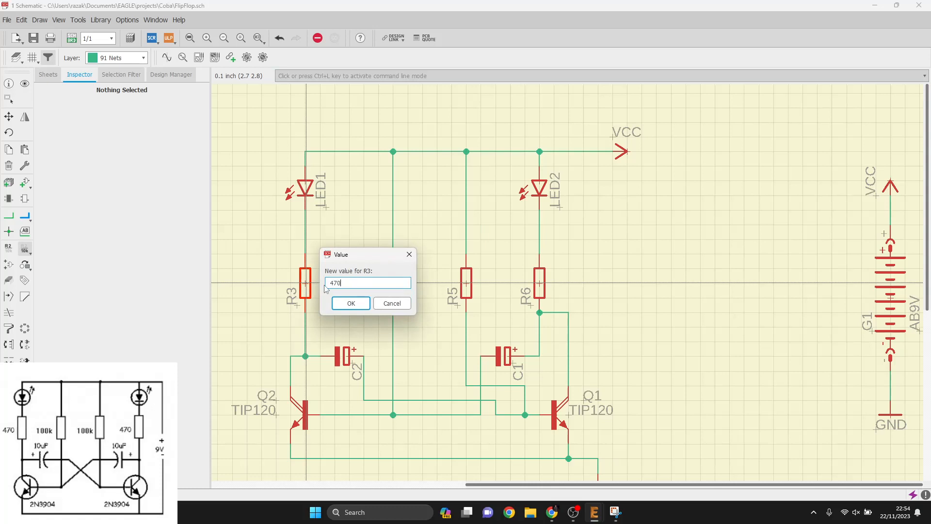
pyautogui.press('Return')
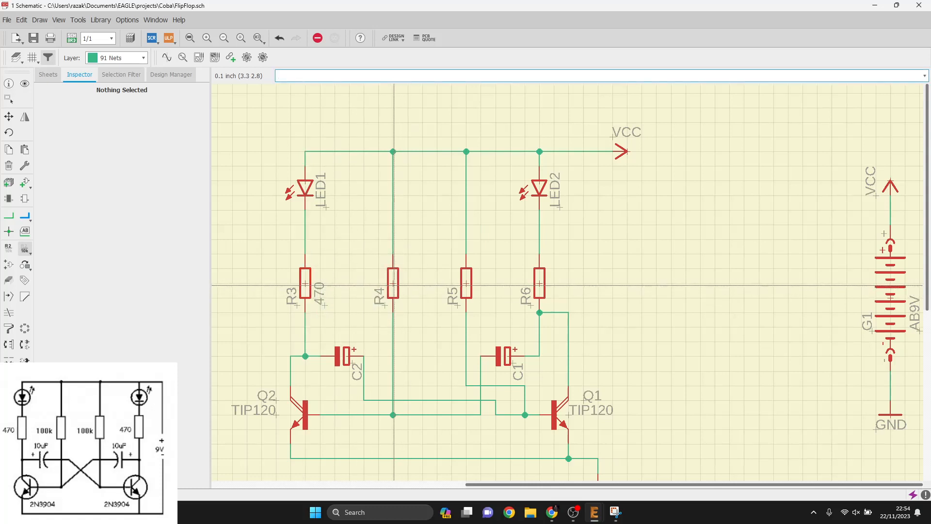
pyautogui.click(393, 284)
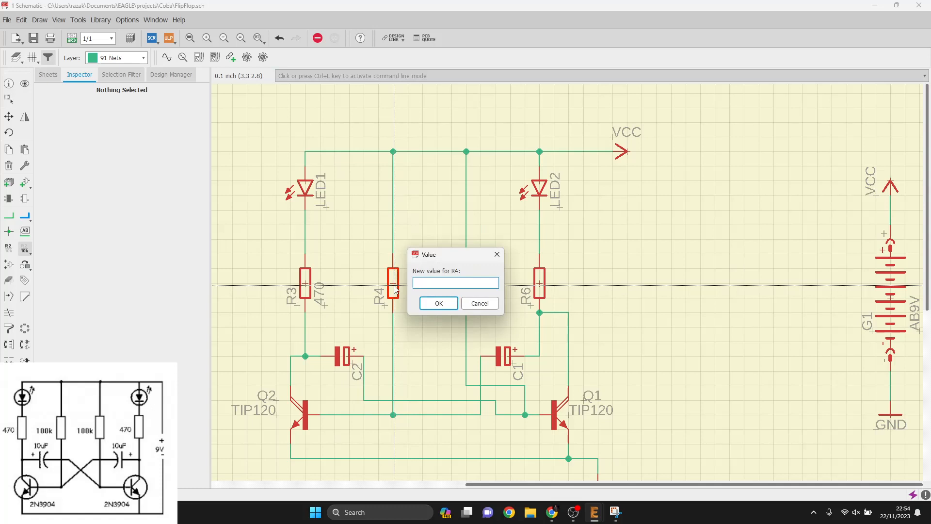
pyautogui.press('Return')
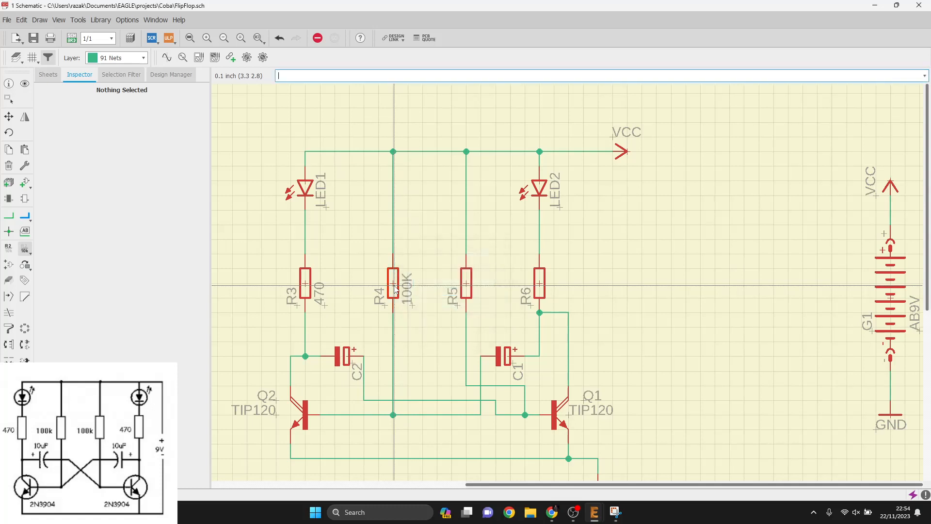
# Set the value of resistor R5 to 100K and of resistor R6 to 470
pyautogui.click(466, 285)
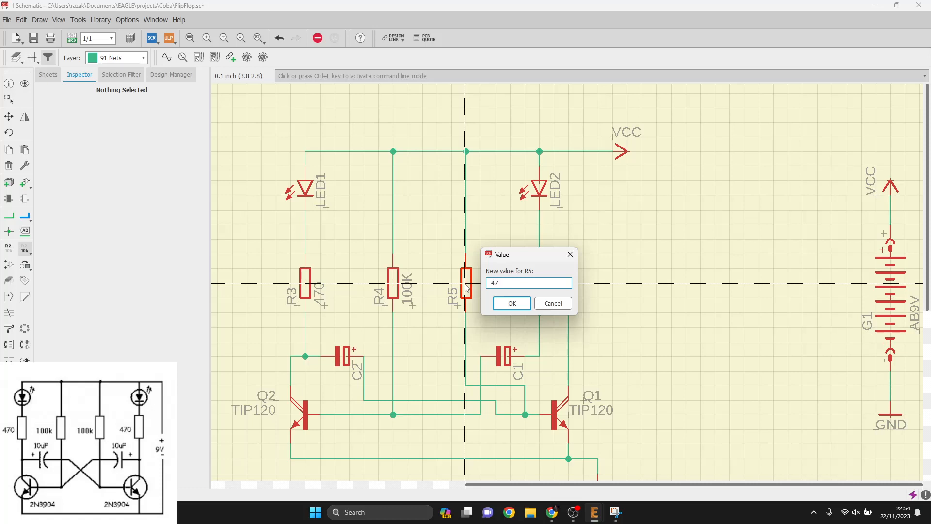
pyautogui.press('Return')
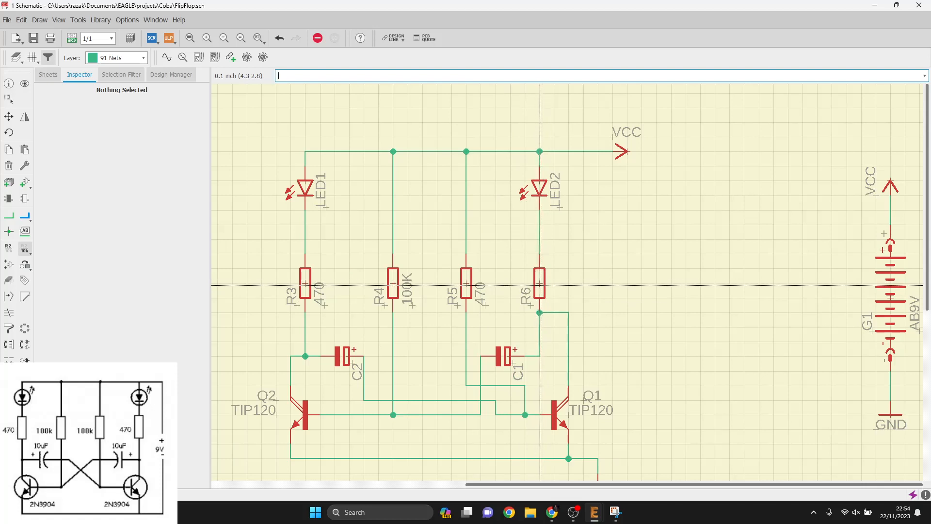
pyautogui.click(468, 285)
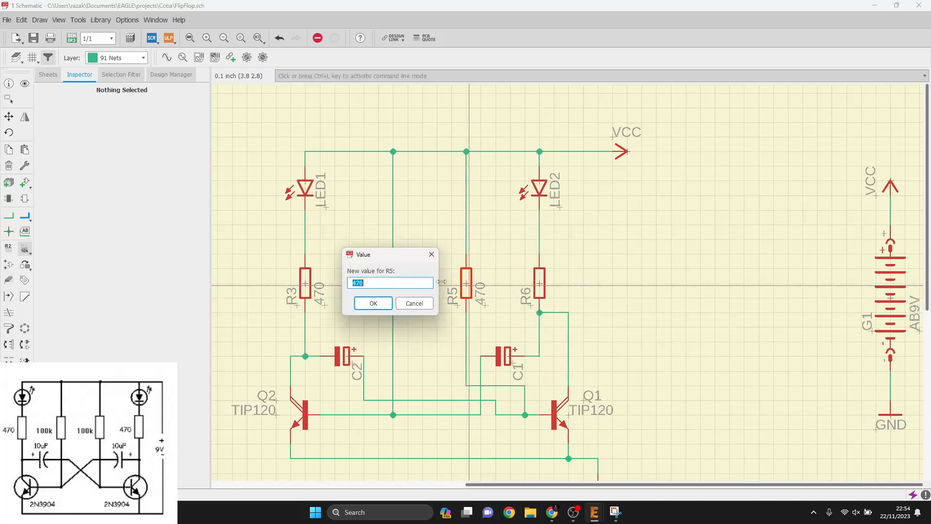
pyautogui.write('100K')
pyautogui.press('Return')
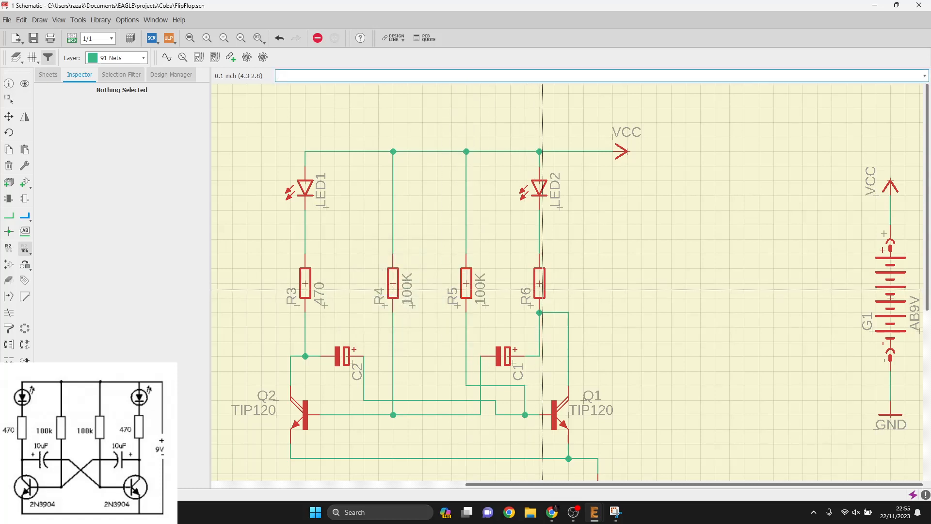
pyautogui.click(542, 288)
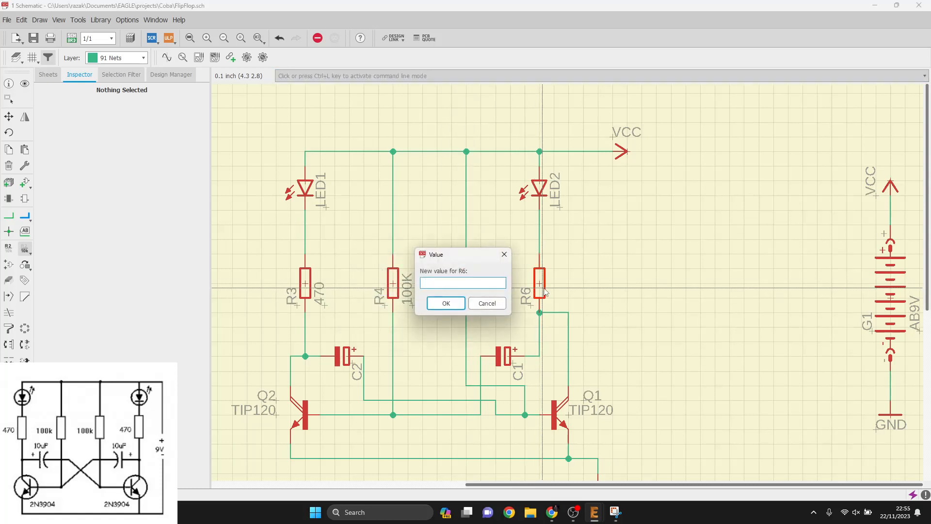
pyautogui.press('Return')
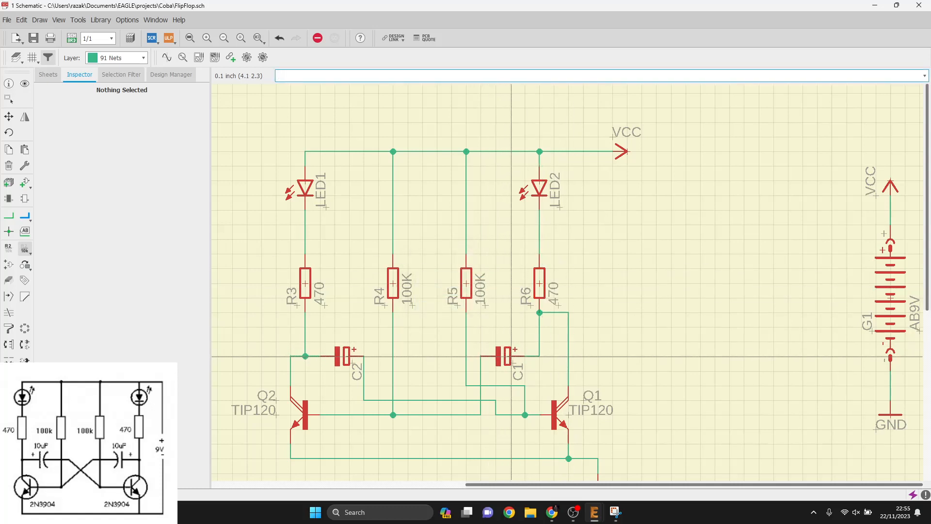
# Set the value of capacitors C1 and C2 to 10uF
pyautogui.click(514, 357)
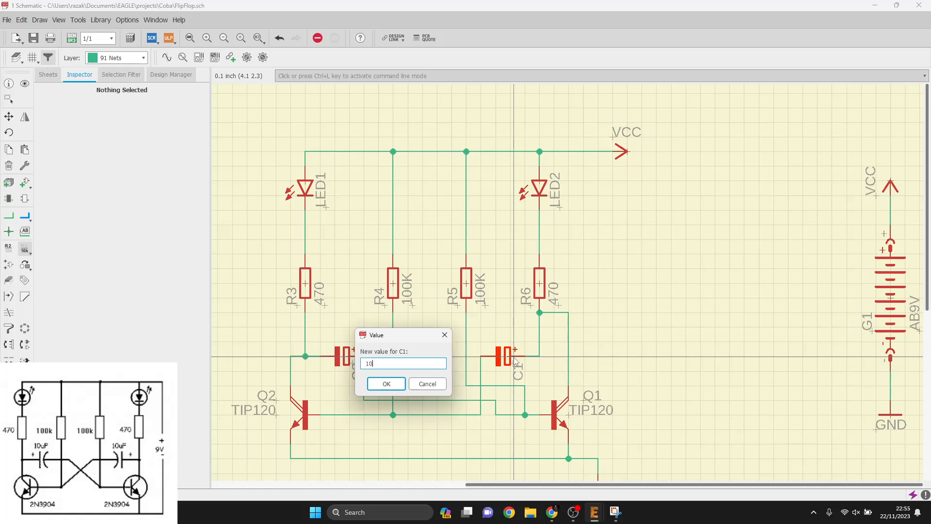
pyautogui.press('Return')
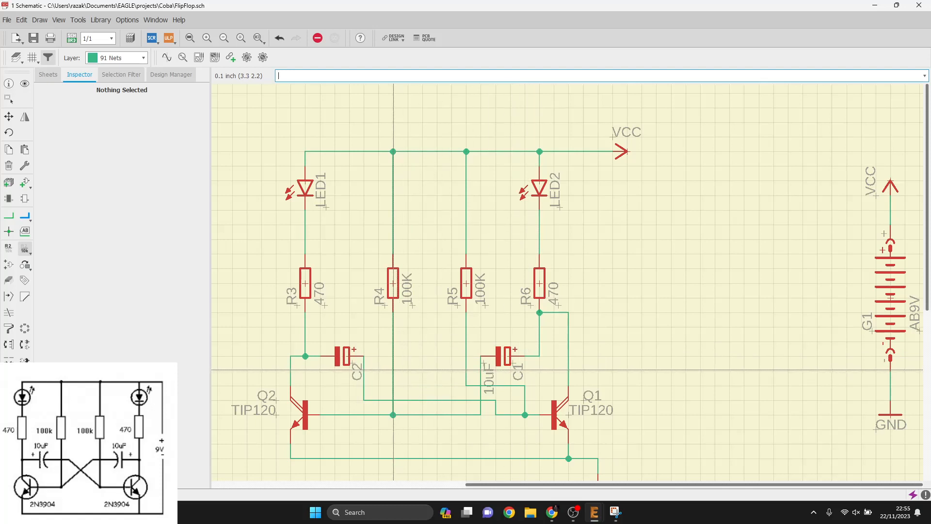
pyautogui.click(345, 358)
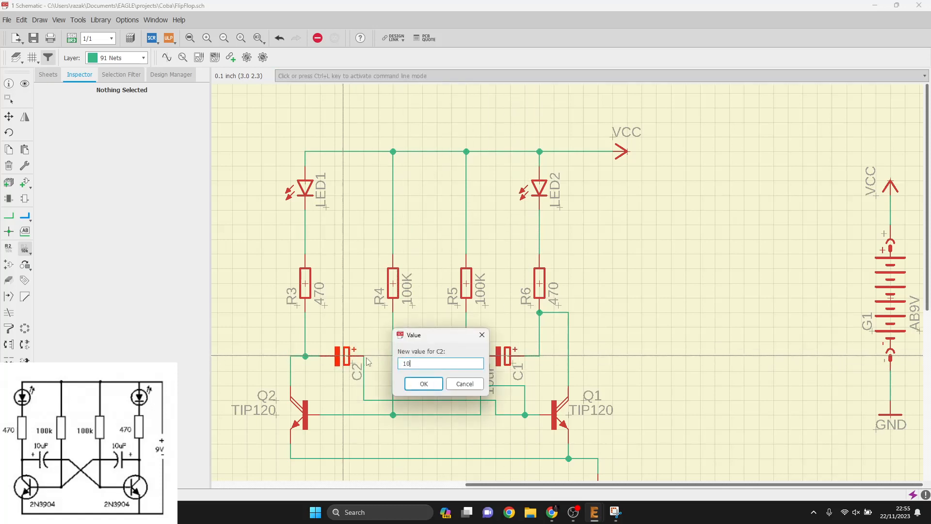
pyautogui.press('Return')
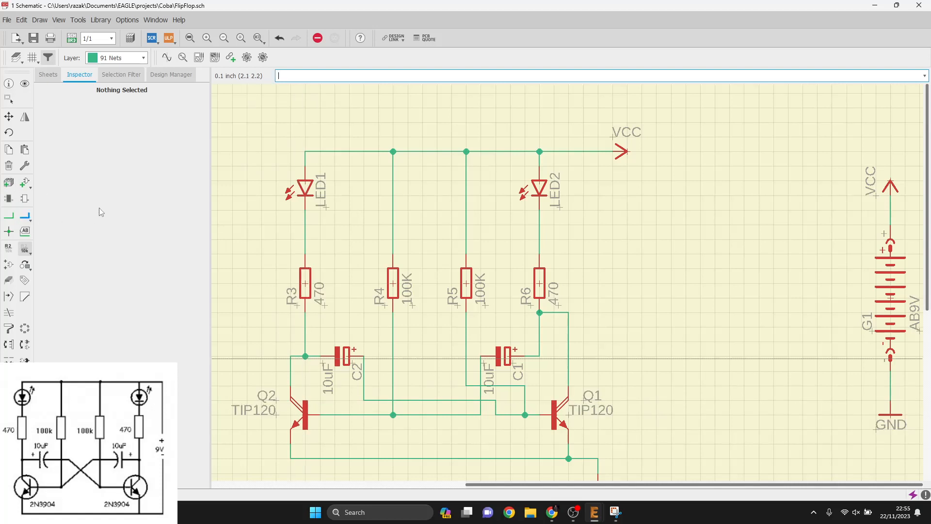
pyautogui.moveTo(753, 284); pyautogui.dragTo(746, 239, button='middle')
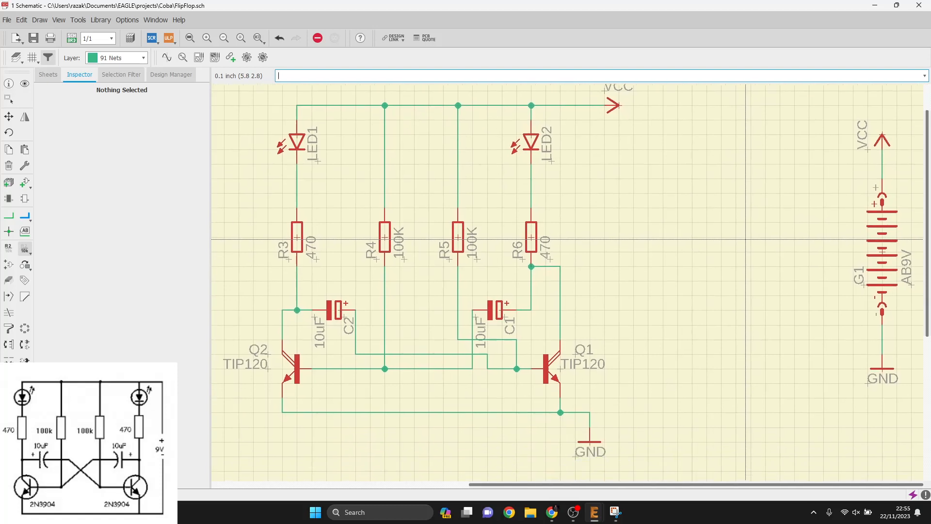
pyautogui.moveTo(678, 232); pyautogui.dragTo(696, 255, button='middle')
pyautogui.scroll(-1, 696, 255)
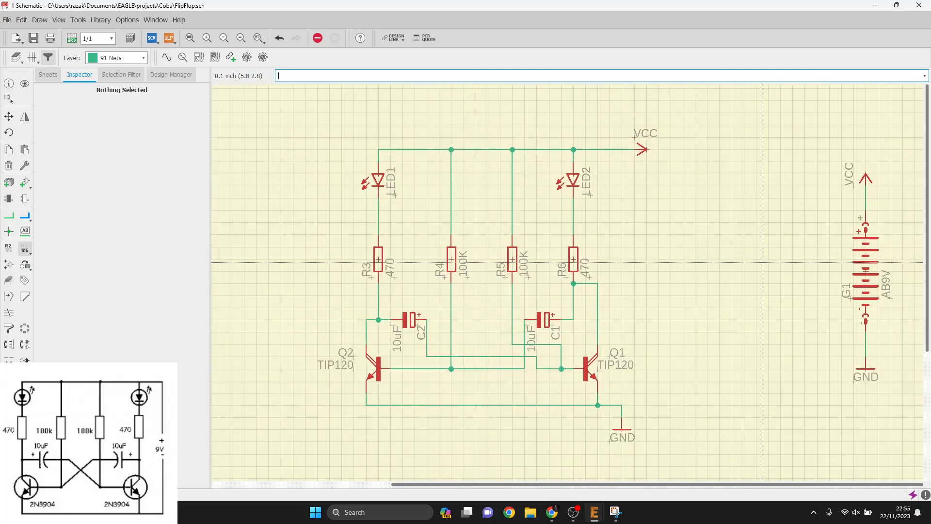
# Try to set the value of LED2 to Merah
pyautogui.moveTo(756, 262); pyautogui.dragTo(679, 239, button='middle')
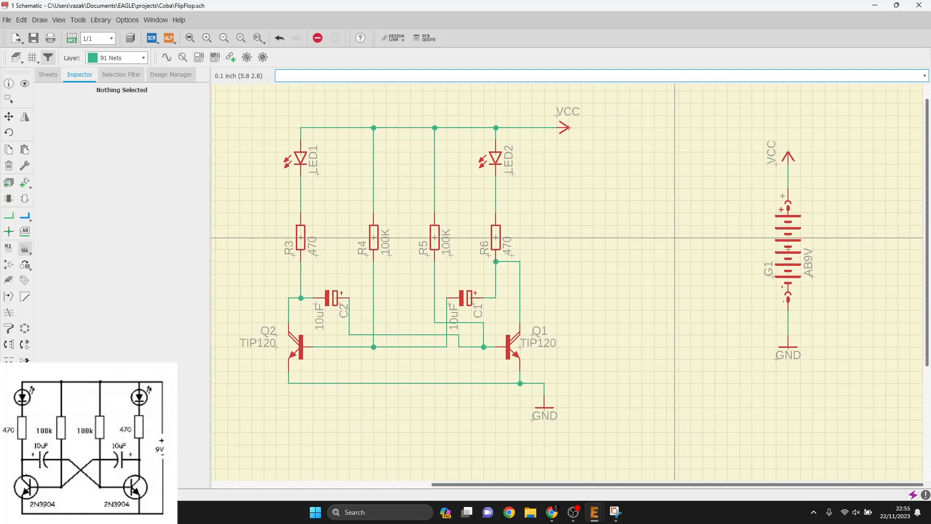
pyautogui.click(494, 157)
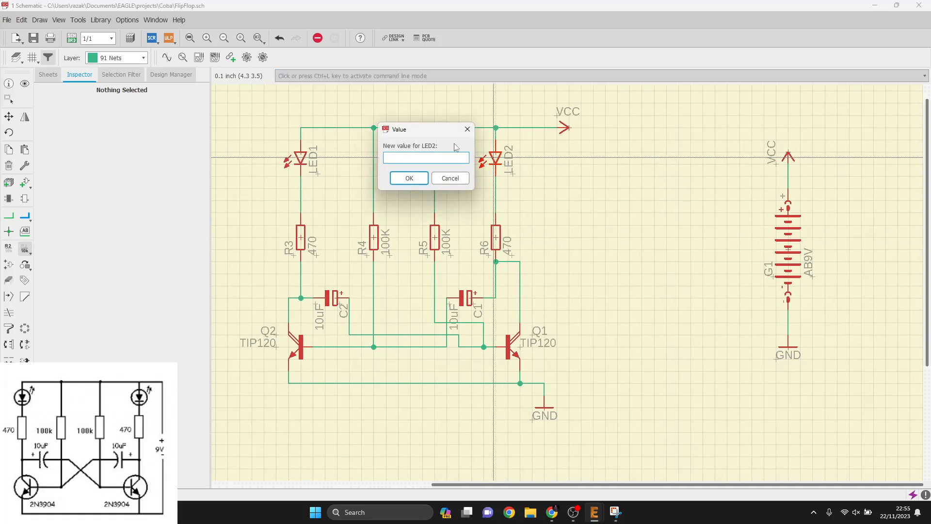
pyautogui.write('Merah')
pyautogui.press('Return')
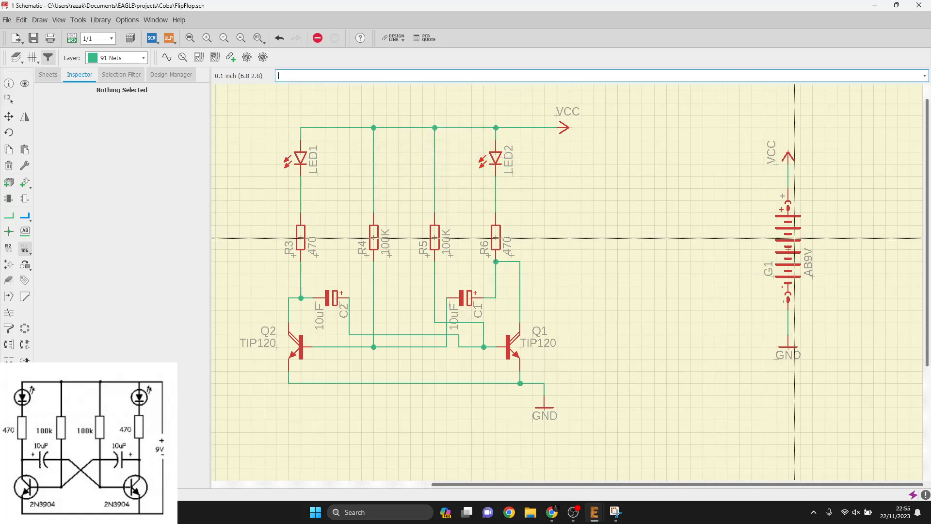
# Generate a new board layout for FlipFlop from the finished schematic
pyautogui.scroll(-1, 603, 278)
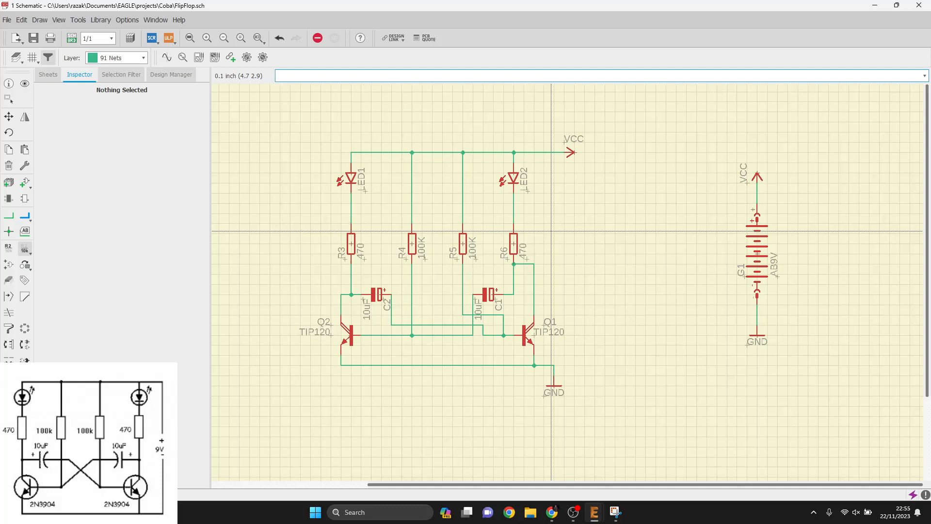
pyautogui.click(71, 38)
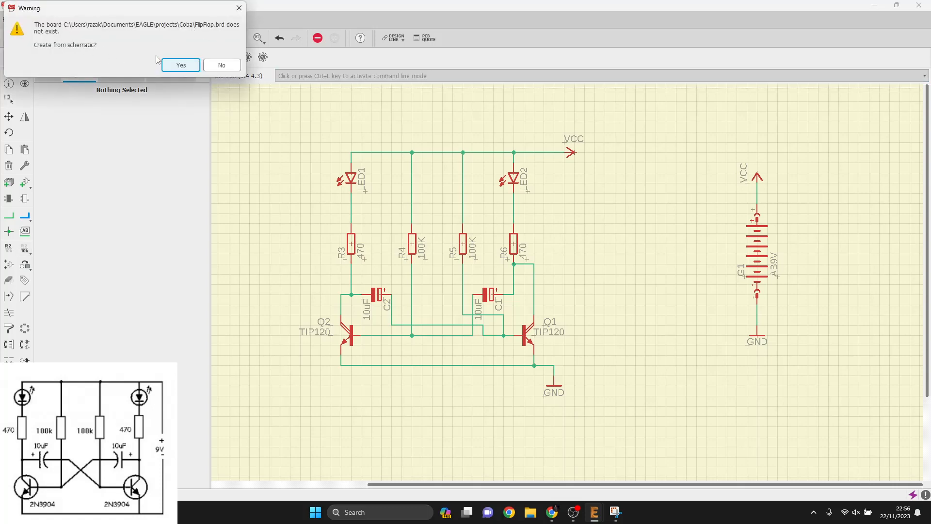
pyautogui.click(171, 66)
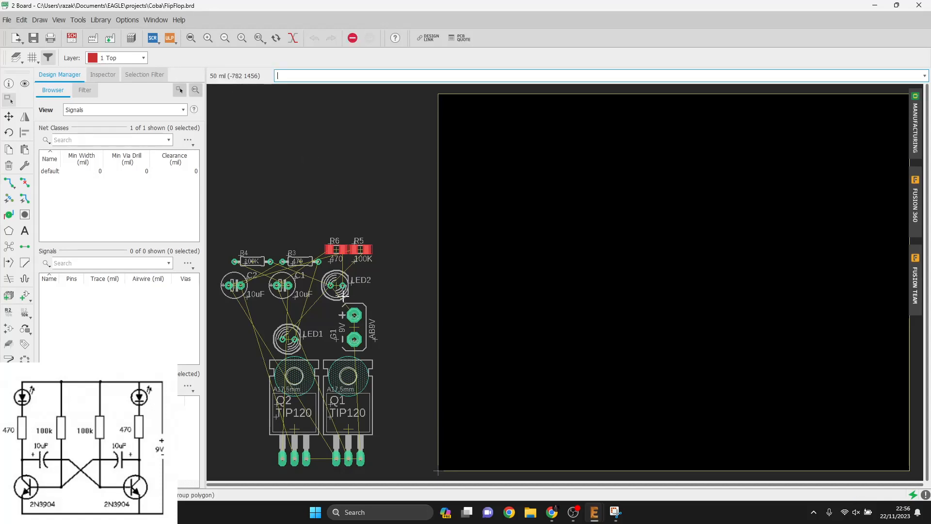